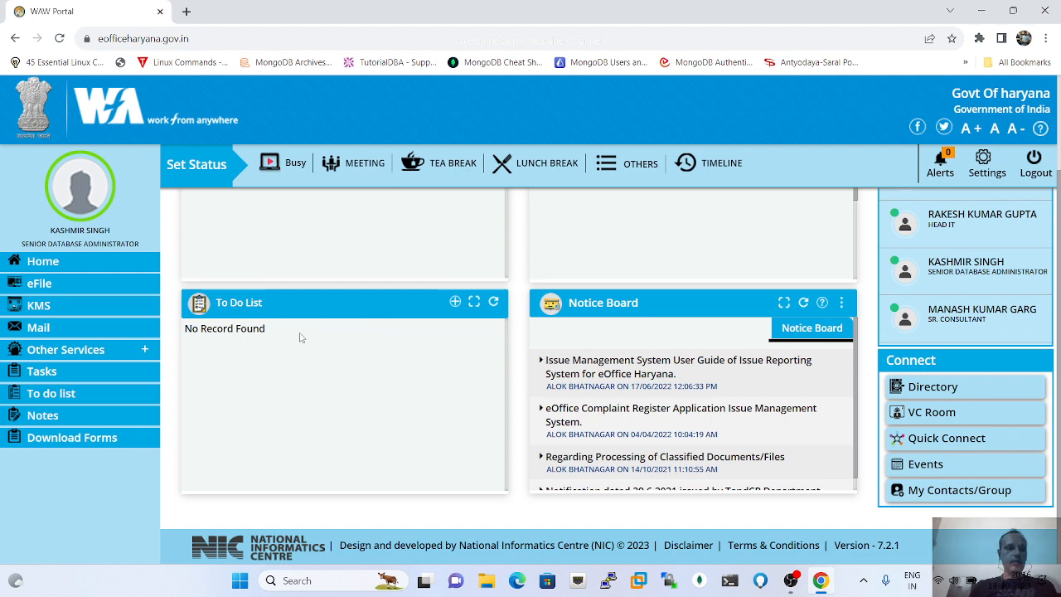
# Open the eFile application's file inbox and highlight the computer number of the file with subject MY FIRST FILE
pyautogui.click(41, 286)
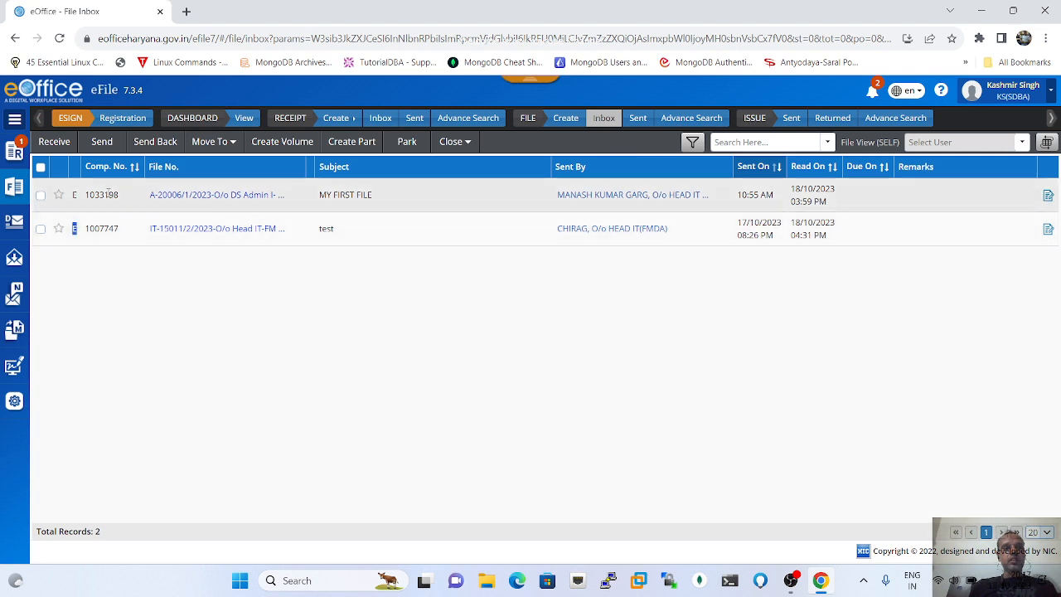
pyautogui.doubleClick(104, 195)
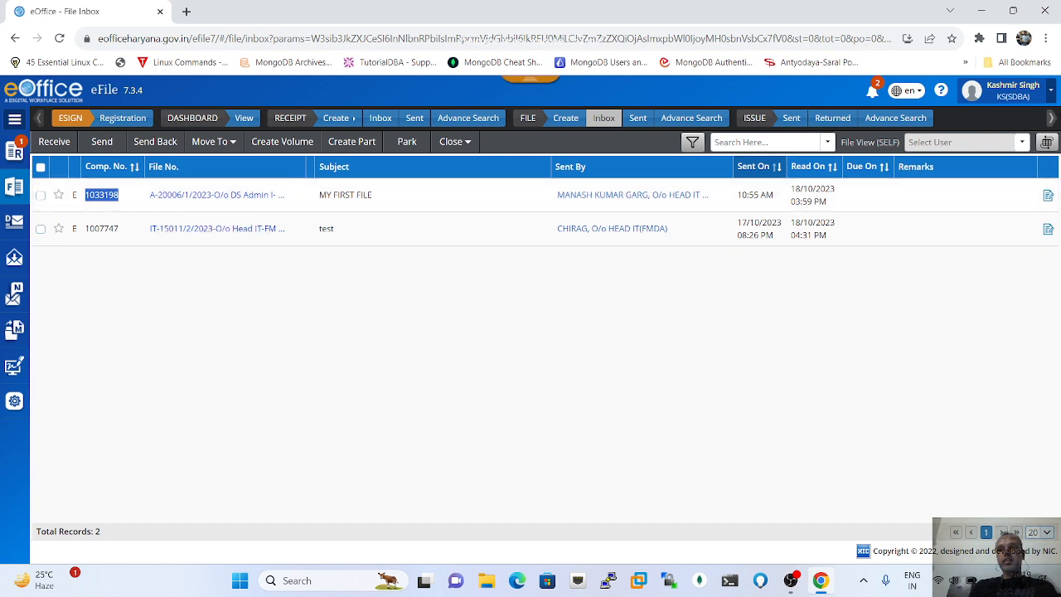
# View the signed-in account's summary, and preview the file inbox in its alternative layout before restoring the table layout
pyautogui.click(1052, 94)
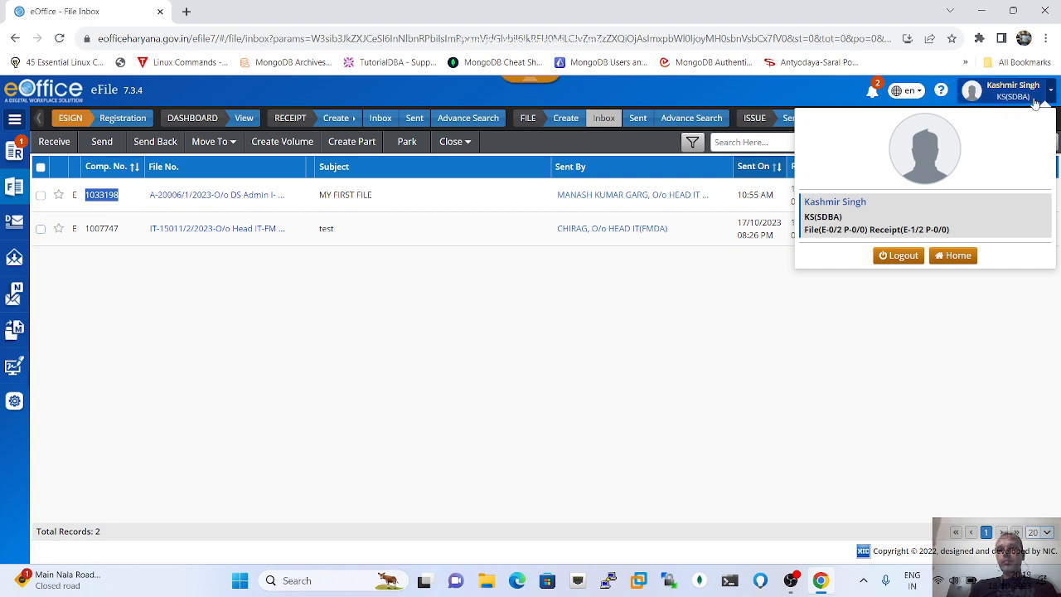
pyautogui.click(800, 328)
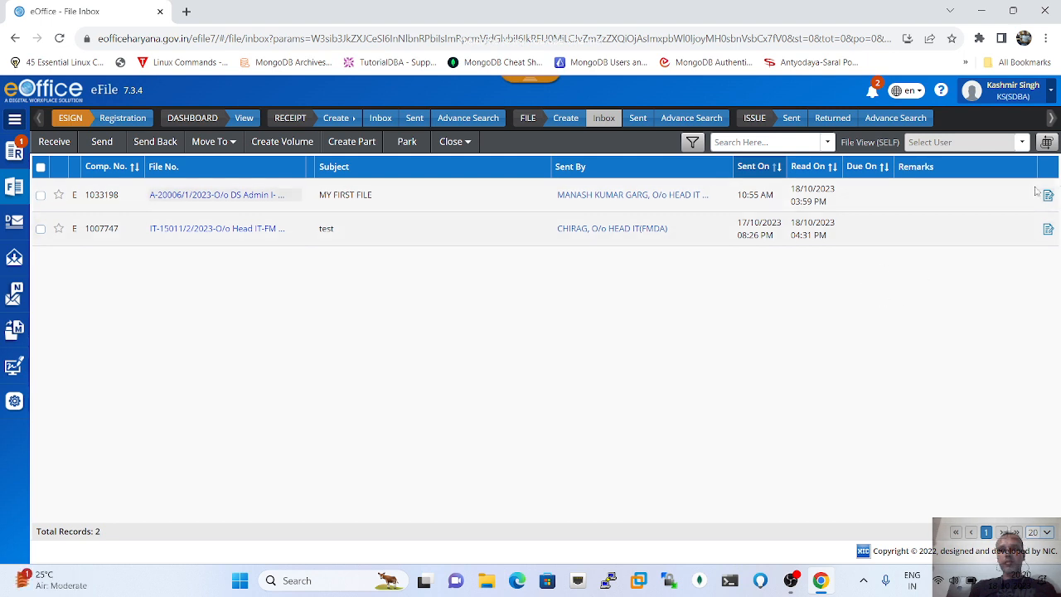
pyautogui.click(1047, 144)
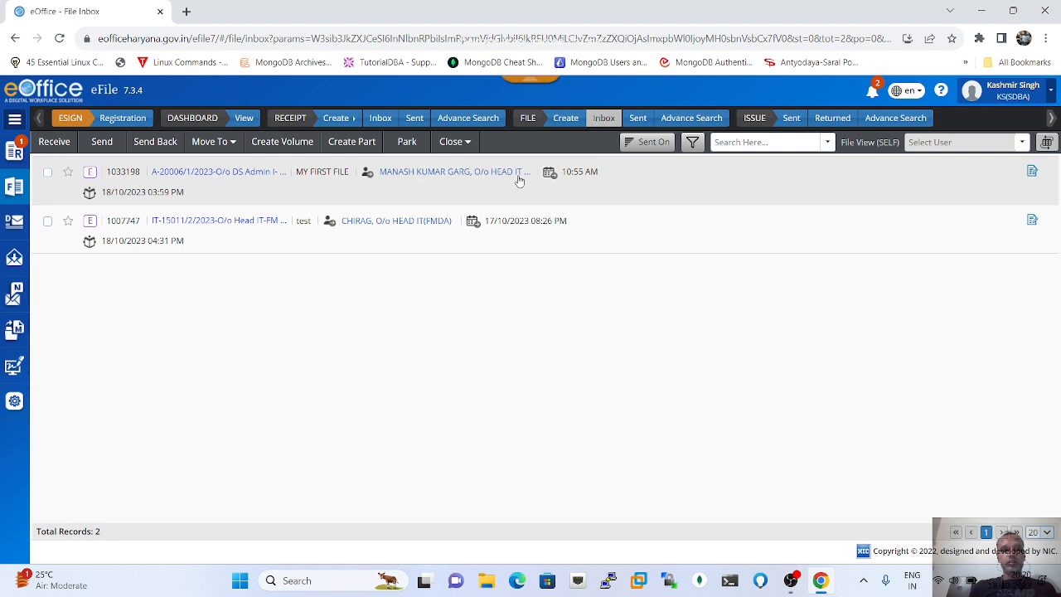
pyautogui.click(1047, 143)
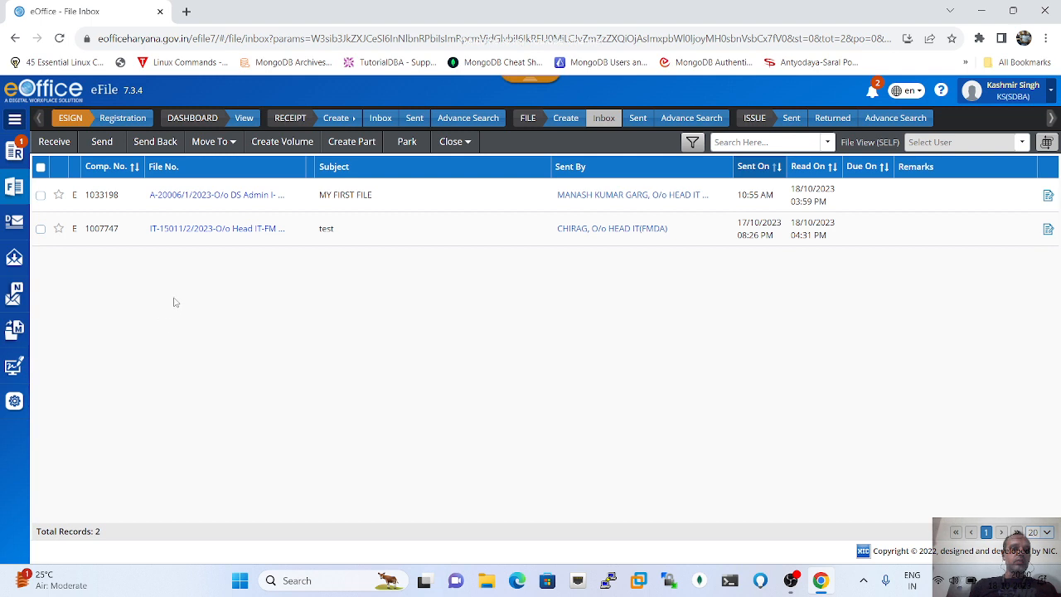
# Start a new electronic file and set the first part of its File No. to IT-Head IT
pyautogui.click(14, 189)
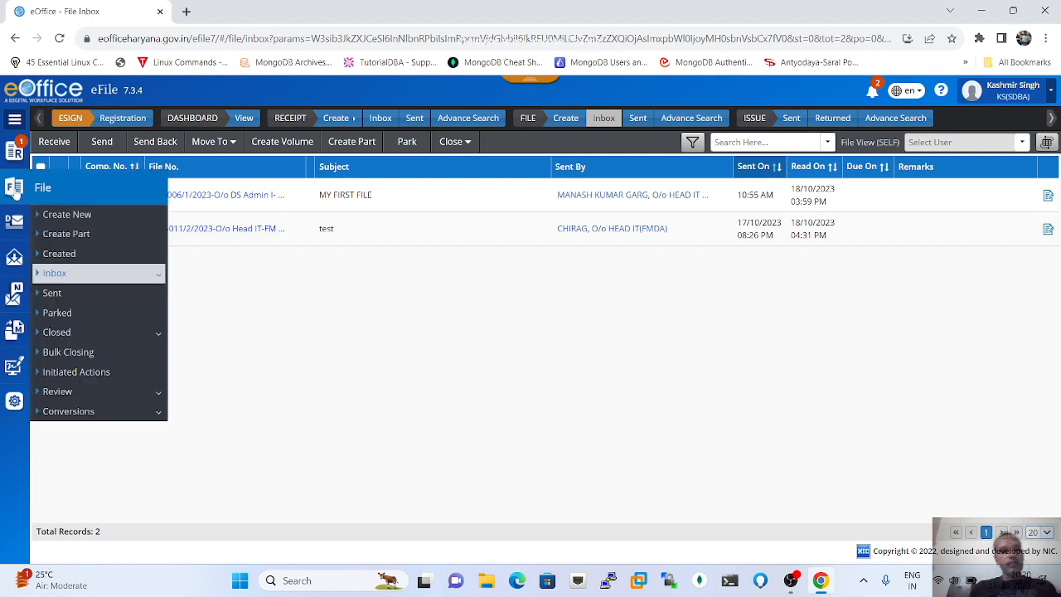
pyautogui.click(67, 216)
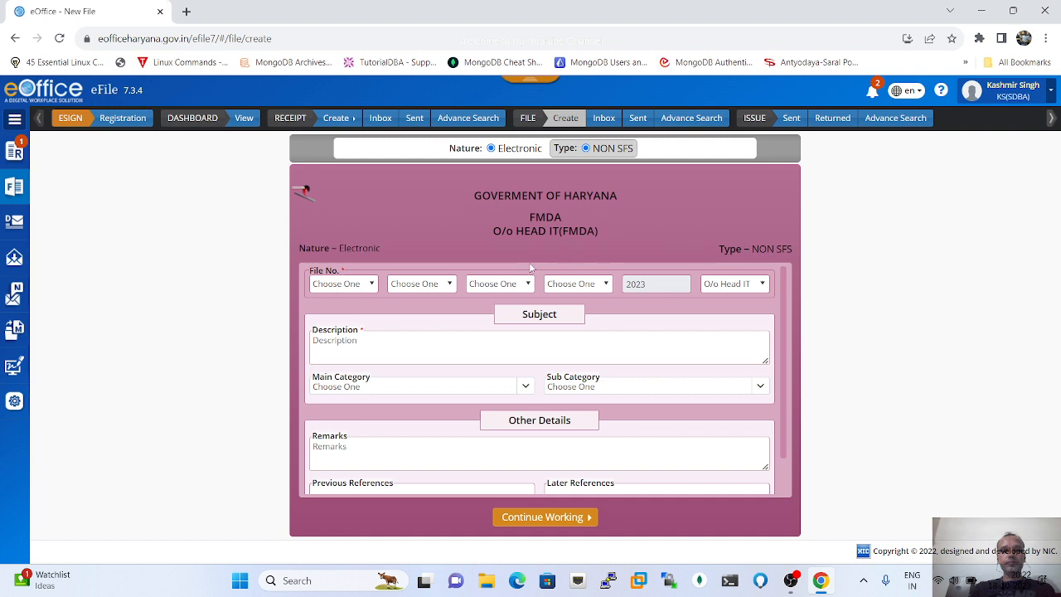
pyautogui.click(371, 284)
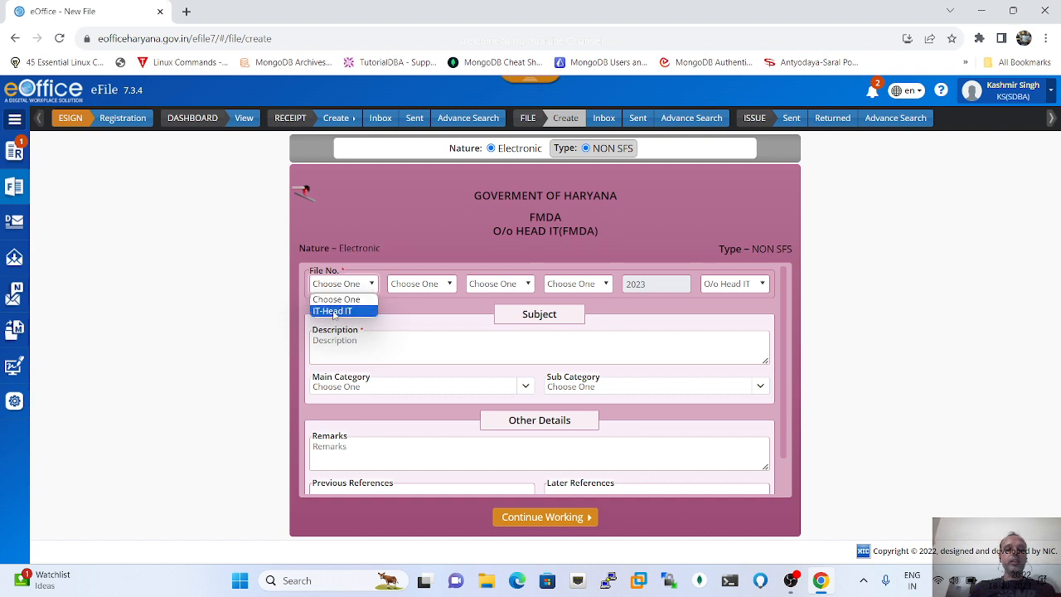
pyautogui.click(334, 311)
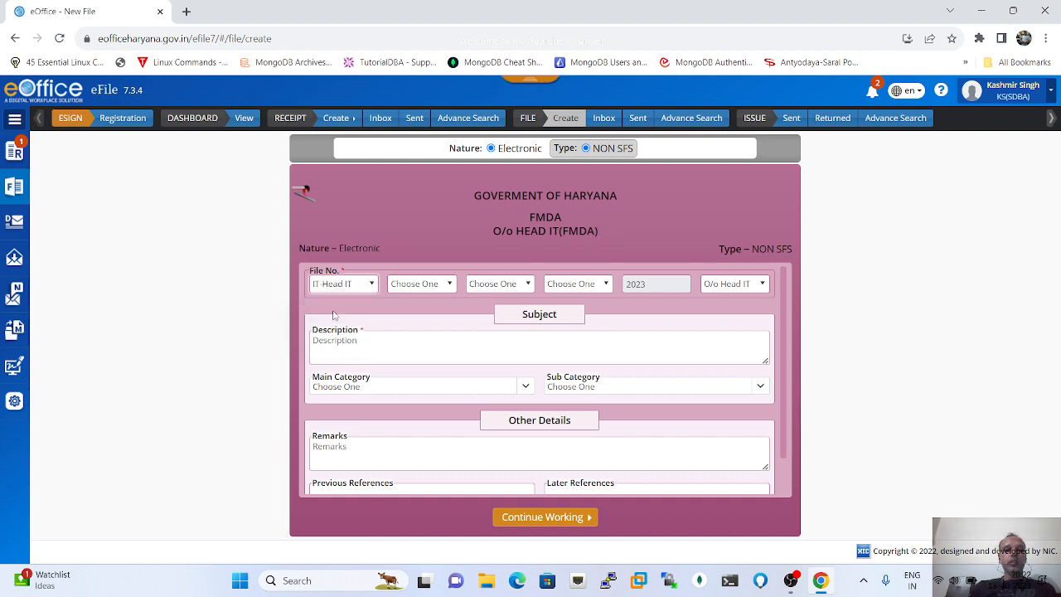
# Try 15-Miscellaneous as the second part of the File No. and check the options offered for the third part
pyautogui.click(450, 284)
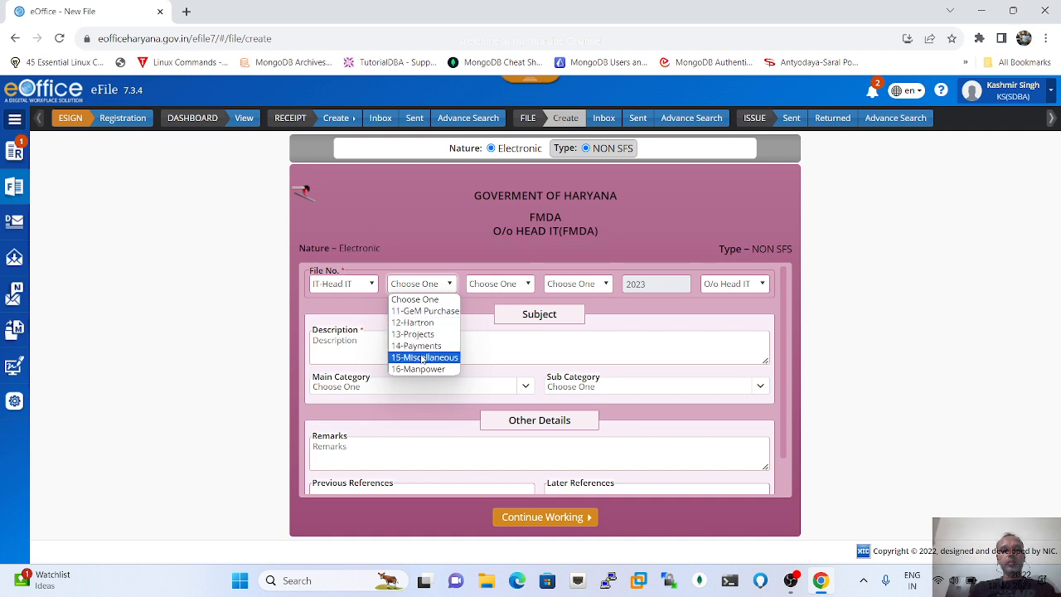
pyautogui.click(423, 357)
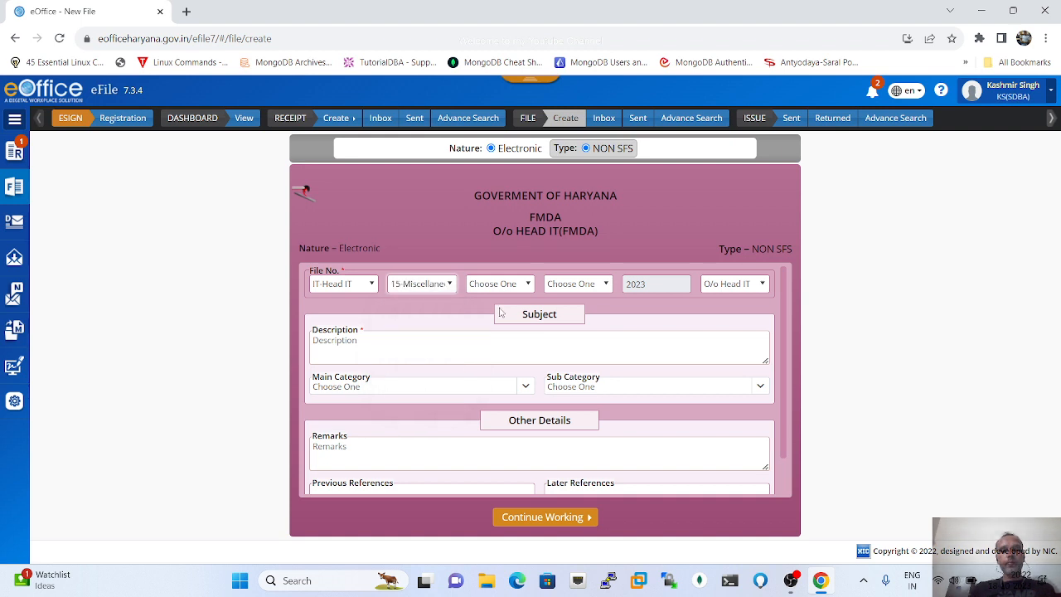
pyautogui.click(528, 286)
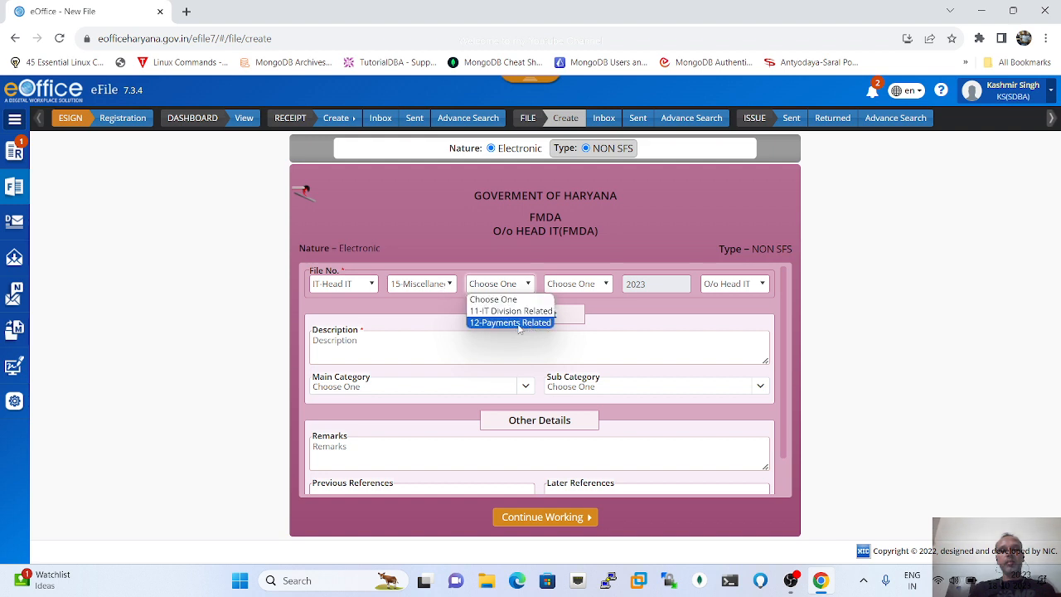
# Set the second part of the File No. to 12-Hartron and the third part to 11-Software
pyautogui.click(449, 286)
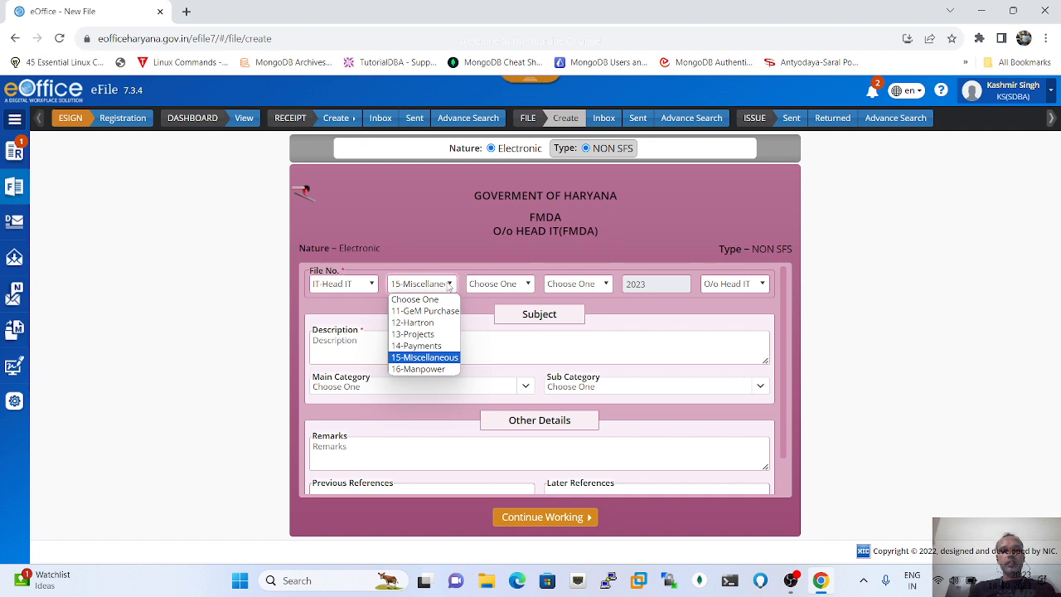
pyautogui.click(416, 323)
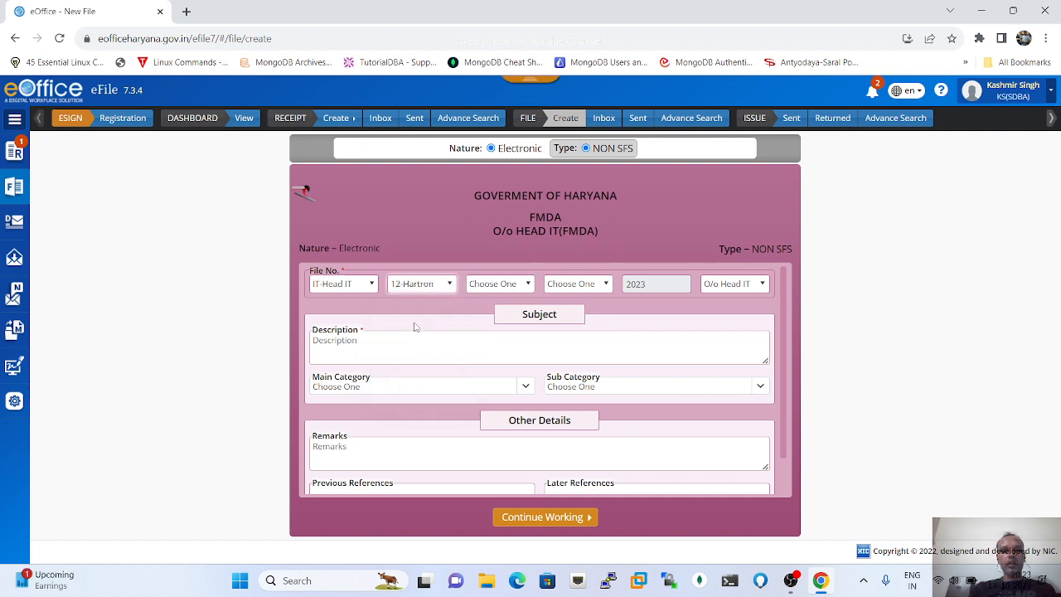
pyautogui.click(529, 286)
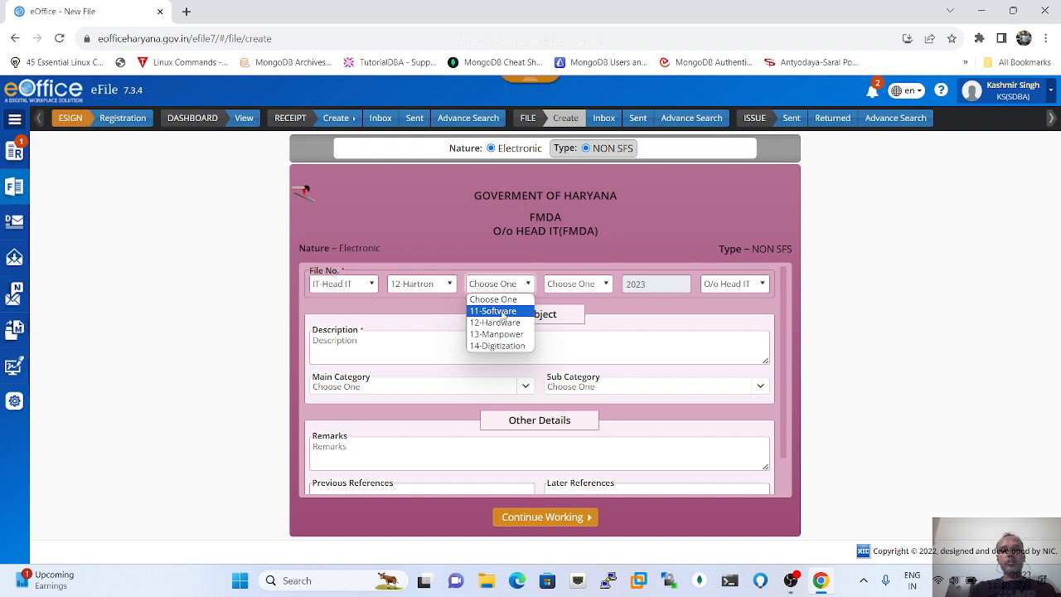
pyautogui.click(503, 314)
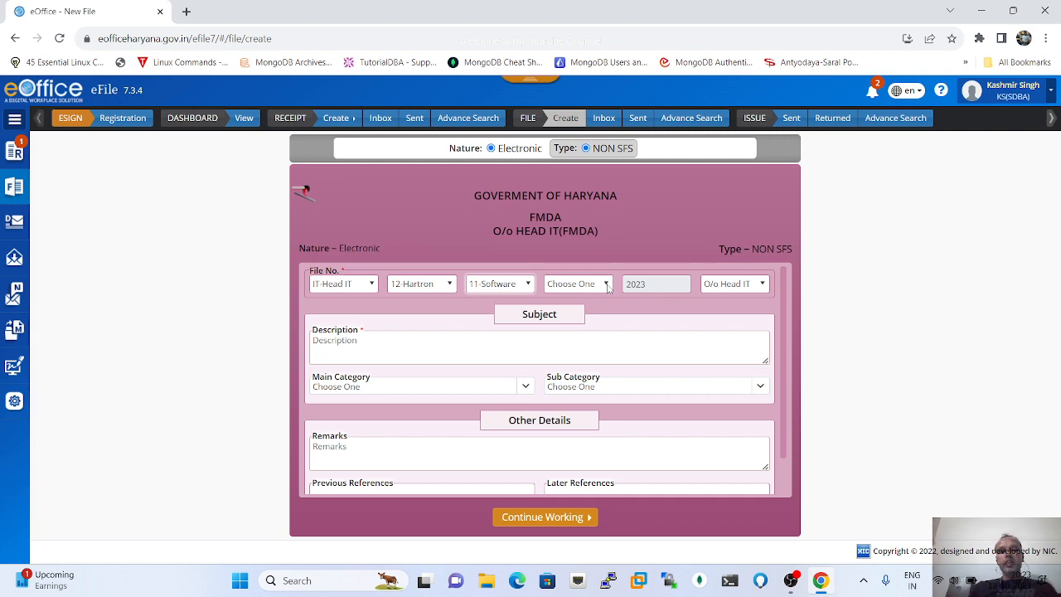
pyautogui.click(528, 284)
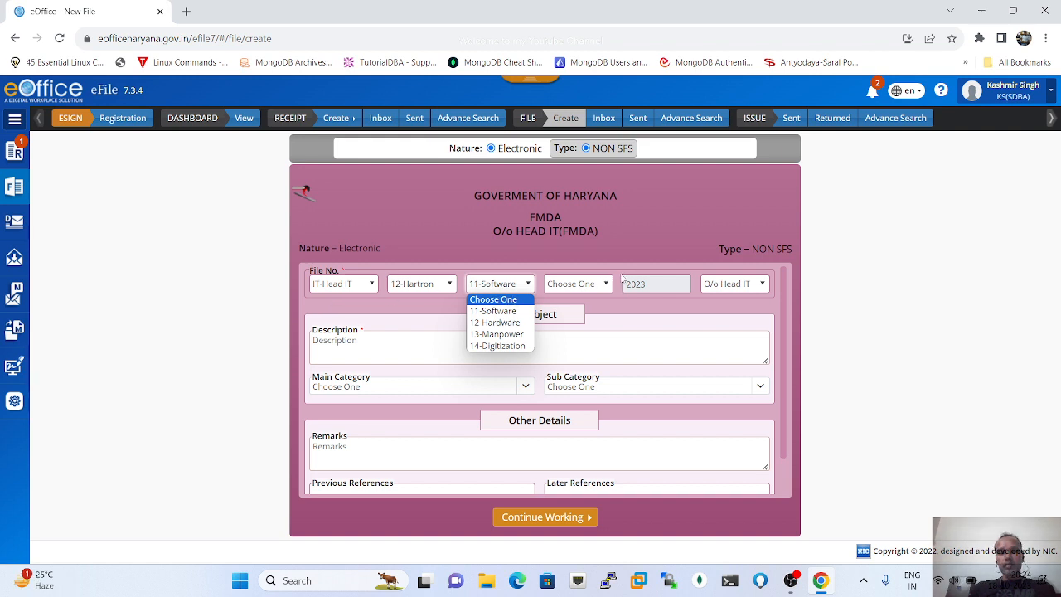
pyautogui.click(653, 286)
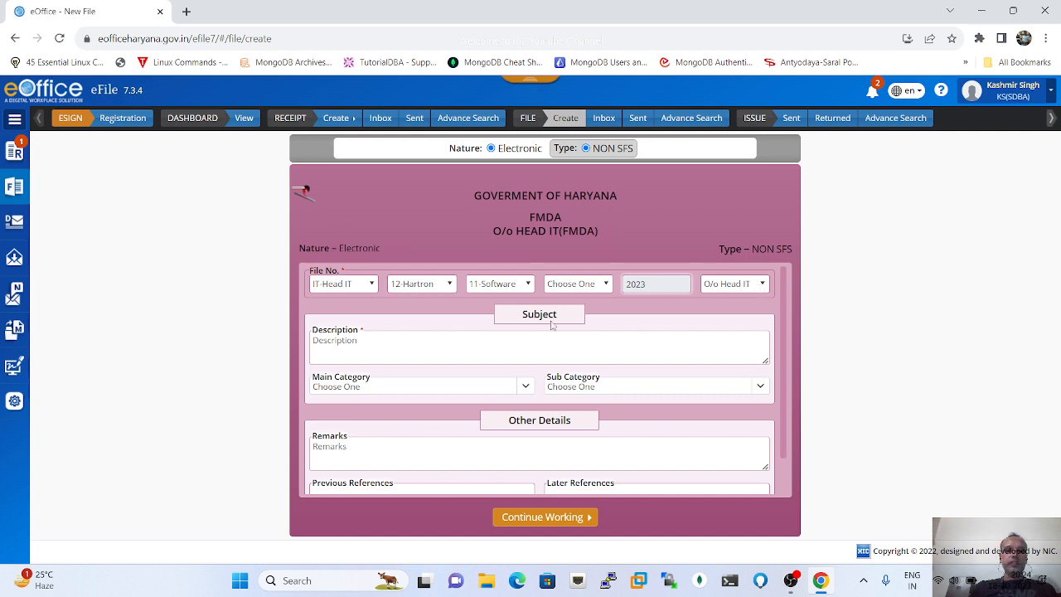
# Enter the subject description "Need to purchase for the software for RHEL for our server"
pyautogui.click(370, 344)
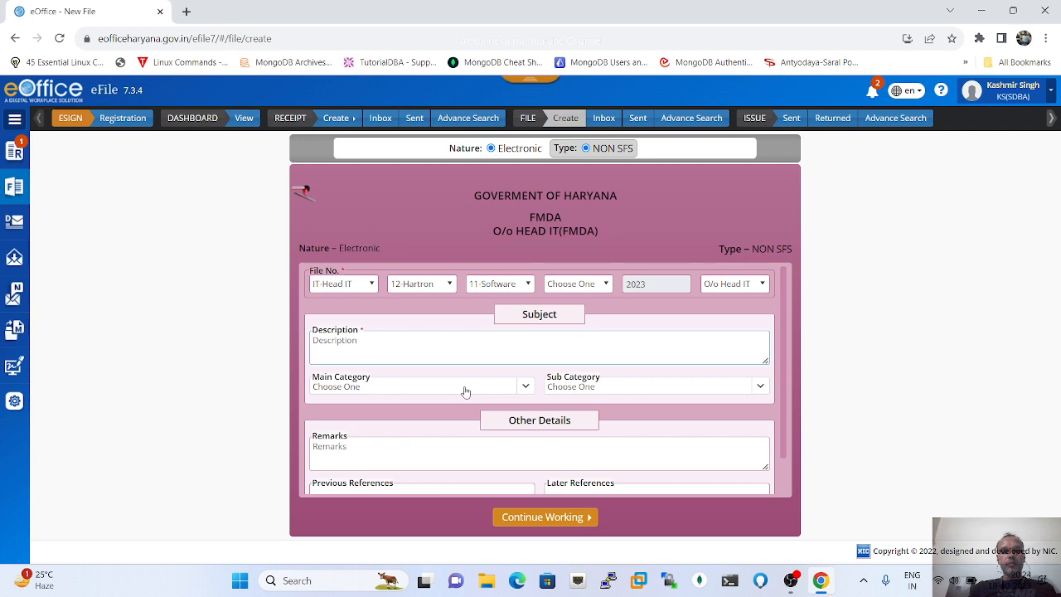
pyautogui.click(525, 387)
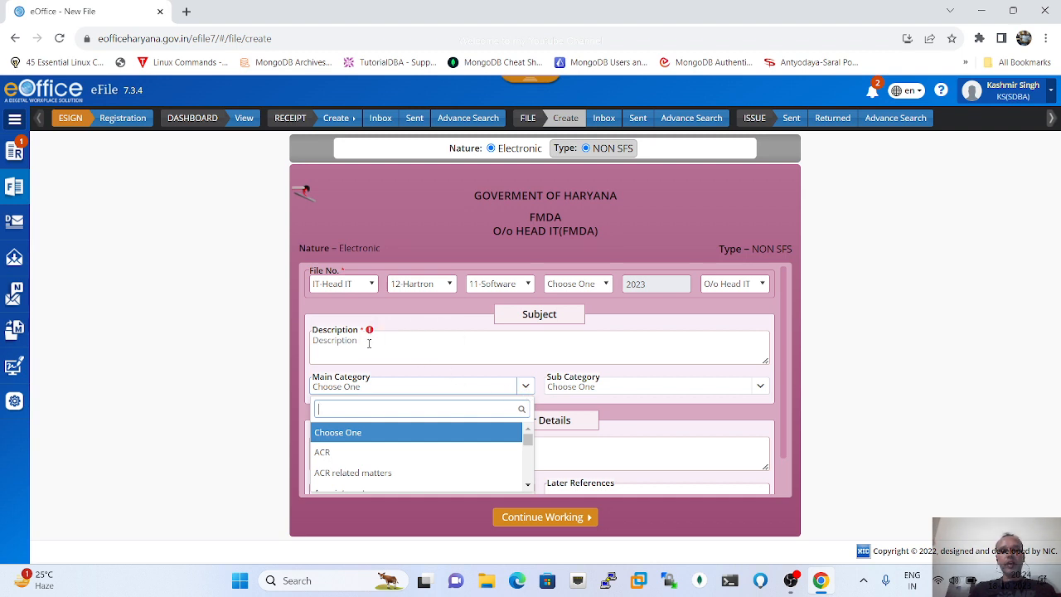
pyautogui.click(361, 343)
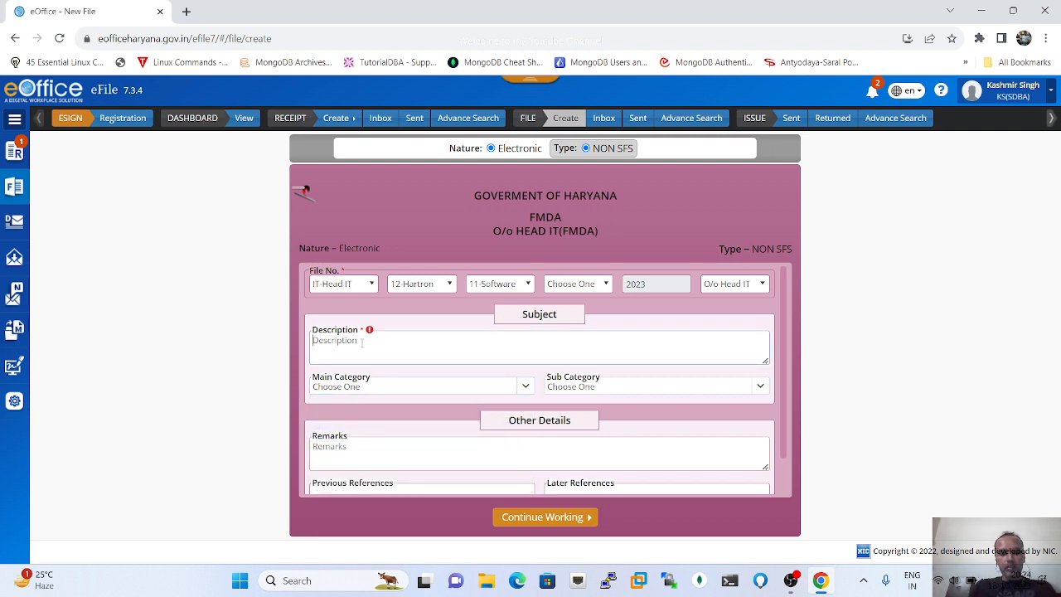
pyautogui.write('Nee')
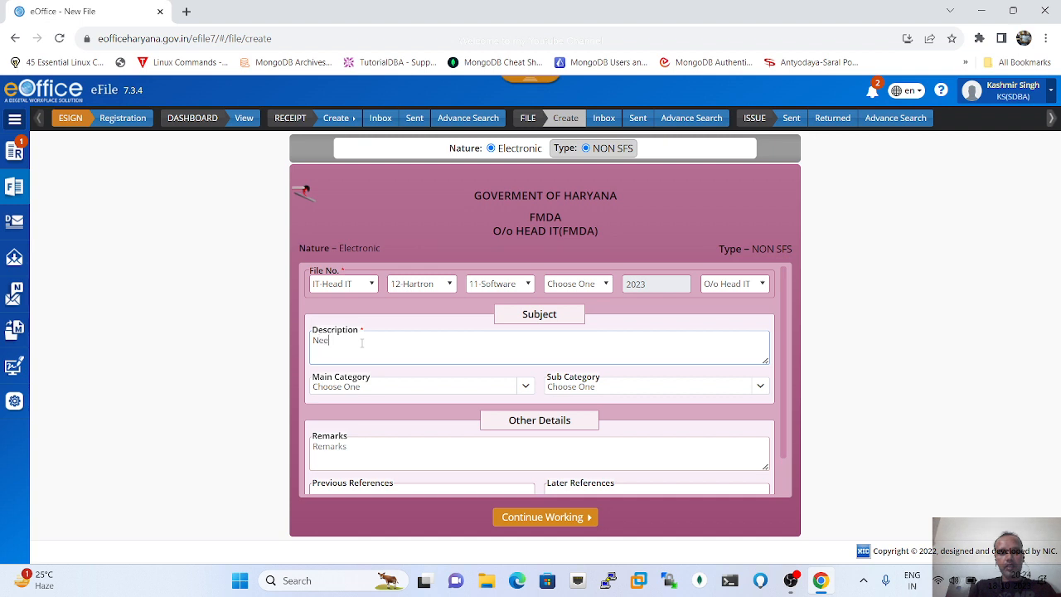
pyautogui.write('d to purchase for ')
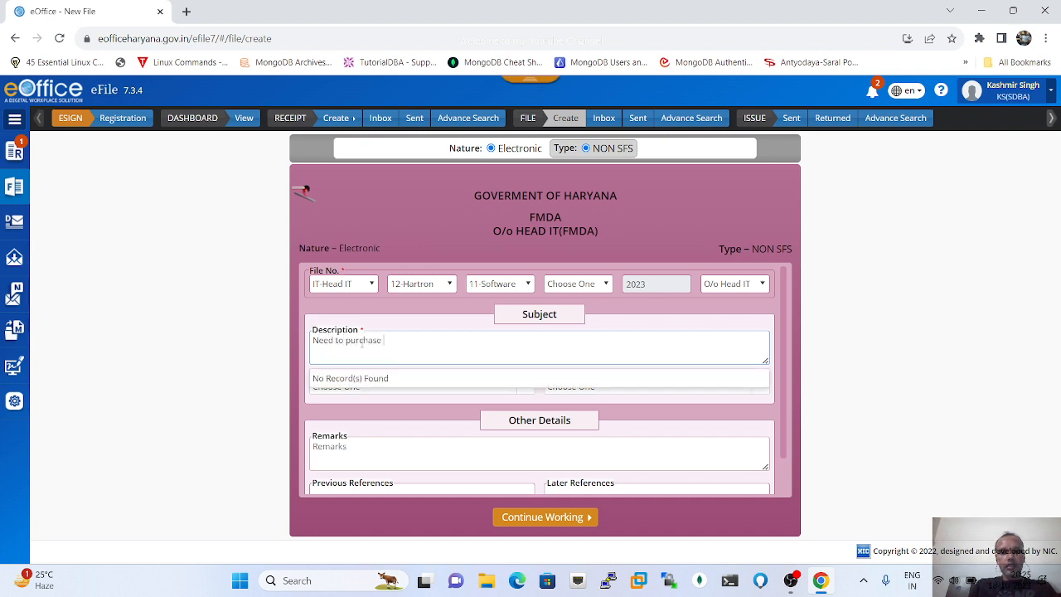
pyautogui.write('the software')
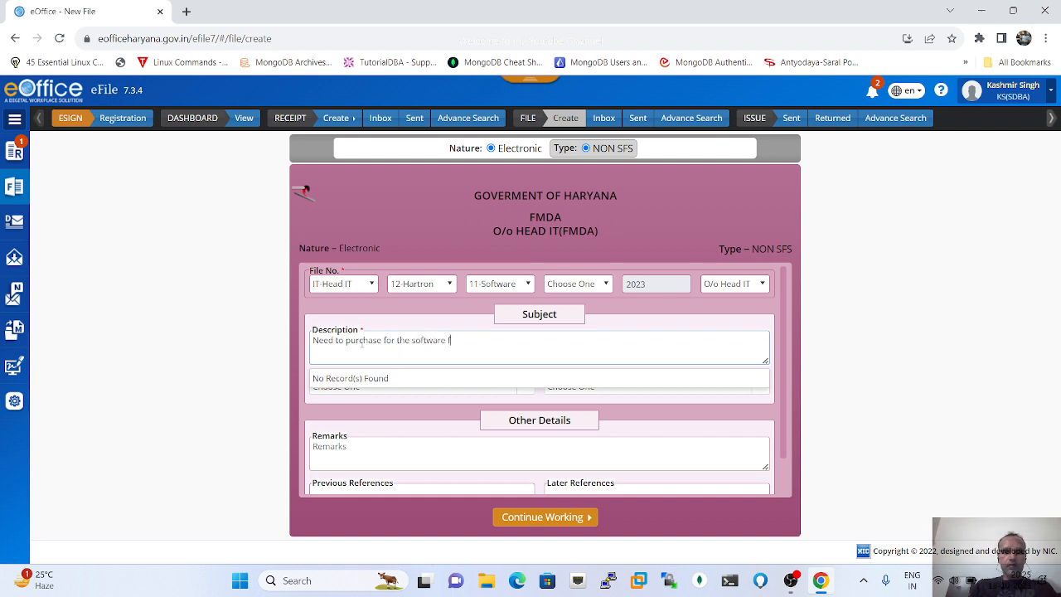
pyautogui.write(' for')
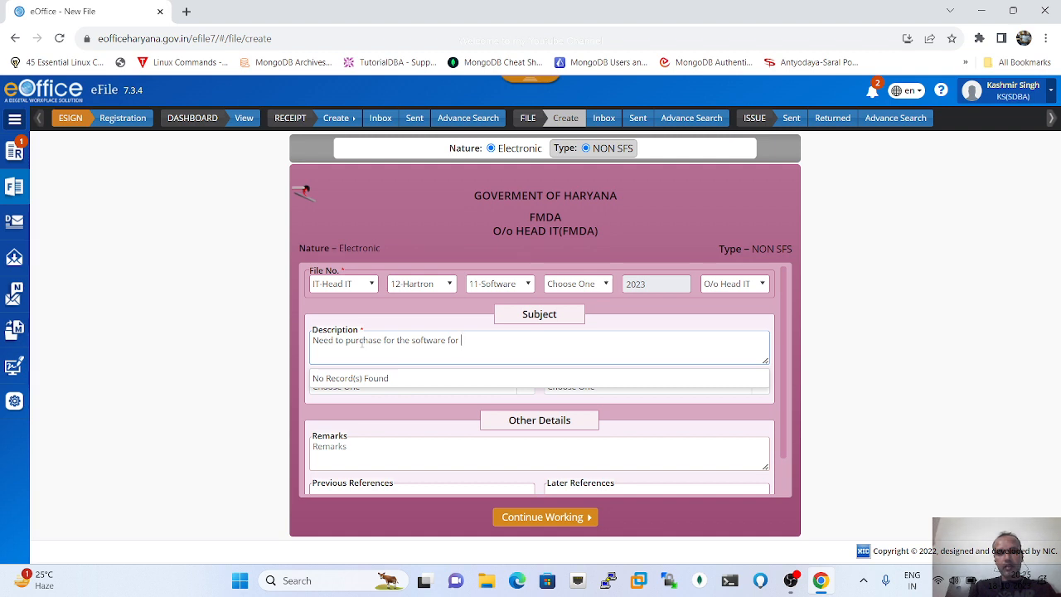
pyautogui.write('RHEL for')
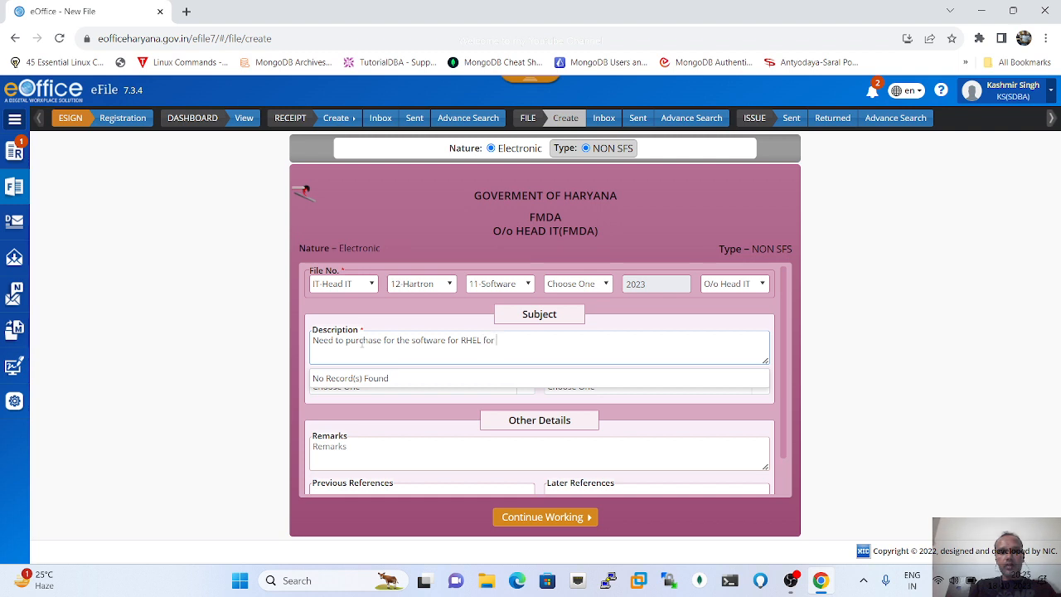
pyautogui.write(' our server')
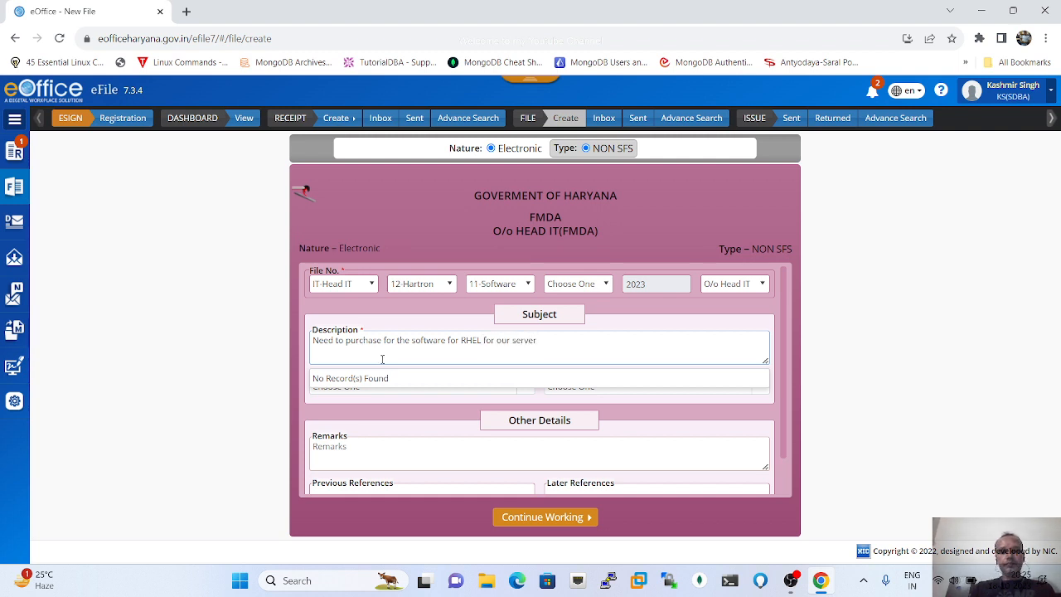
pyautogui.click(386, 418)
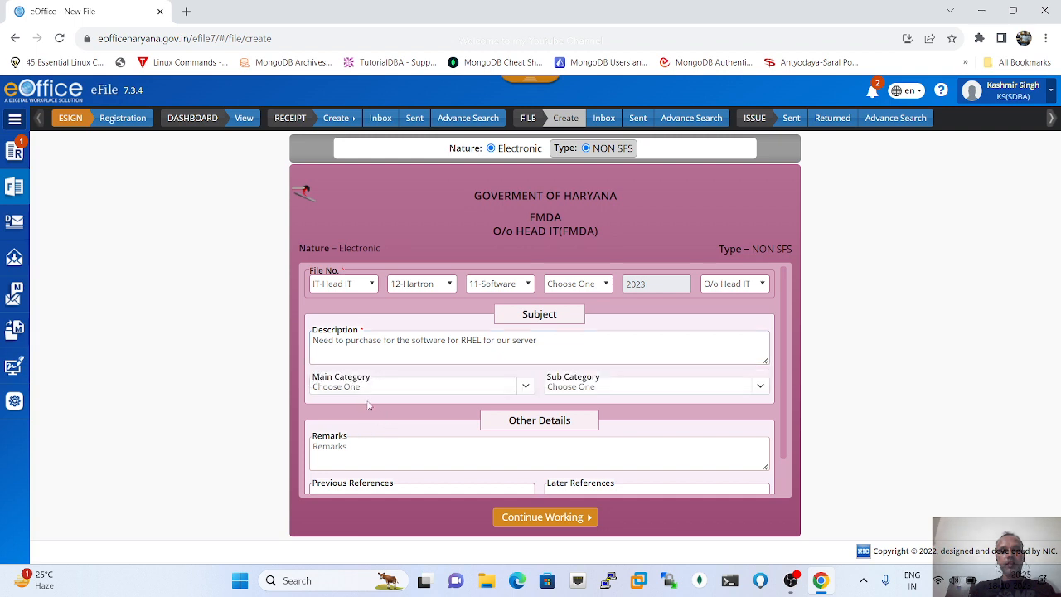
# Set the subject's Main Category to General
pyautogui.click(524, 393)
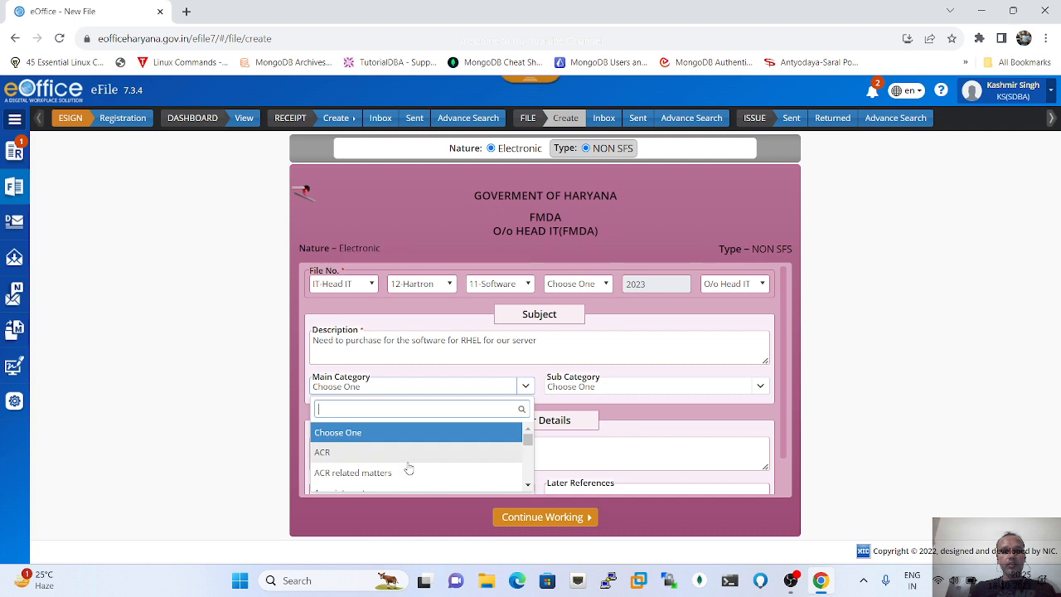
pyautogui.scroll(-2, 409, 468)
pyautogui.scroll(-4, 409, 469)
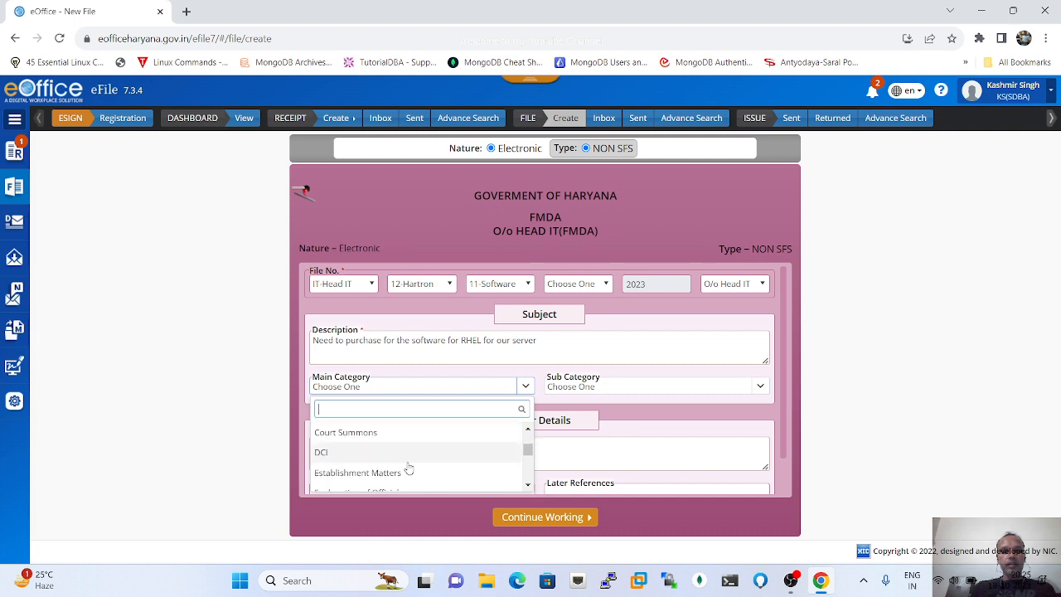
pyautogui.scroll(-3, 409, 468)
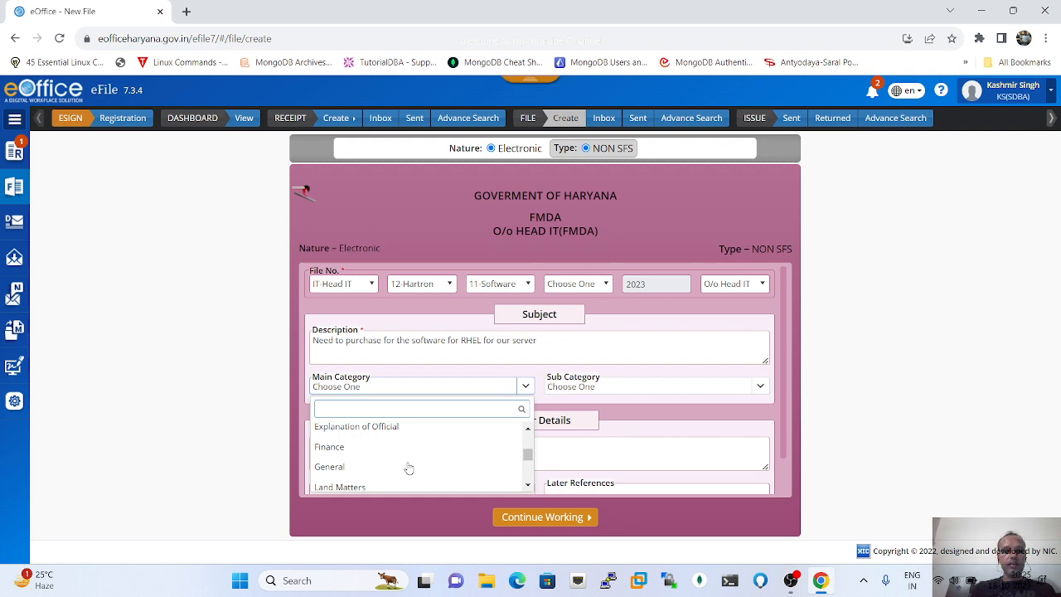
pyautogui.click(335, 469)
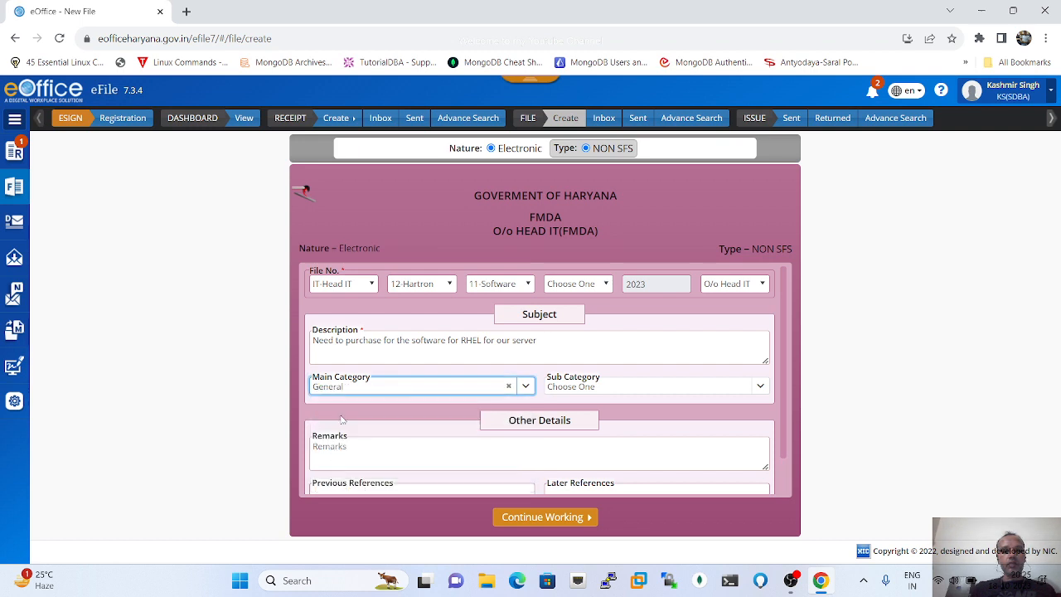
# Check the Sub Category options offered under General and Establishment Matters, and clear the Main Category
pyautogui.click(647, 387)
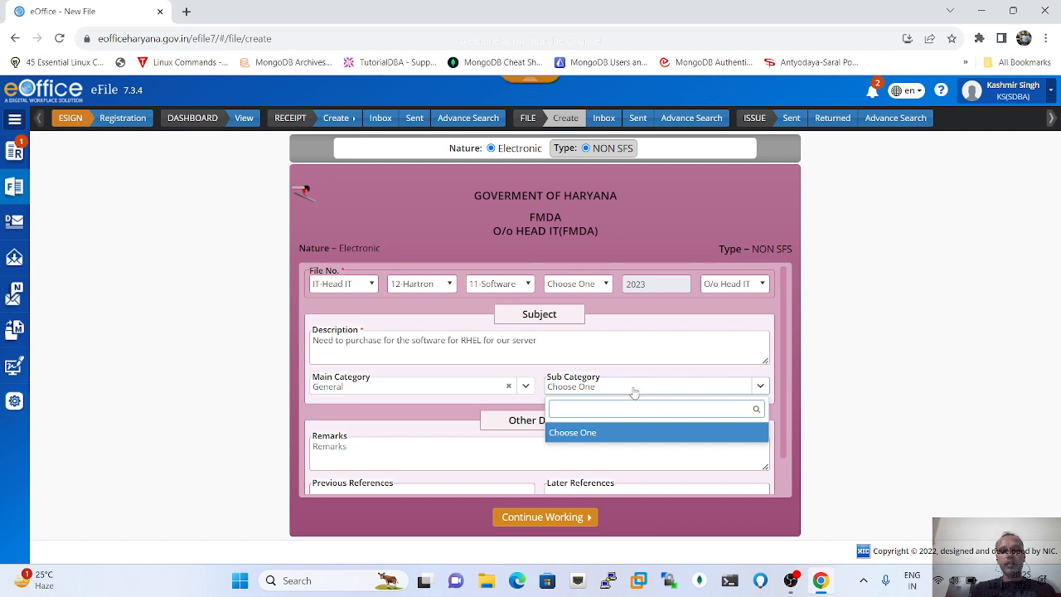
pyautogui.click(525, 386)
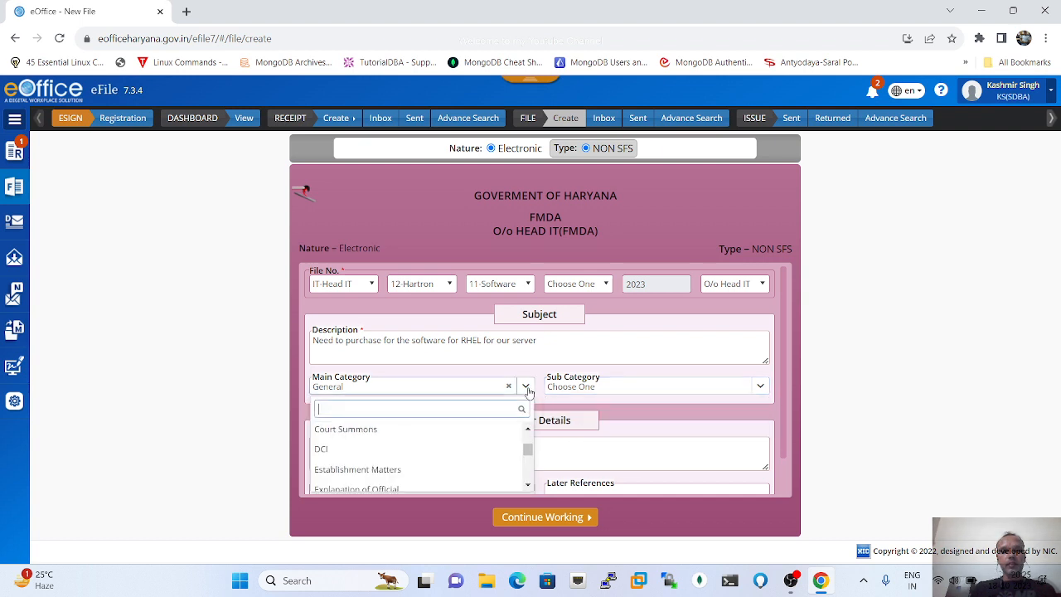
pyautogui.click(369, 470)
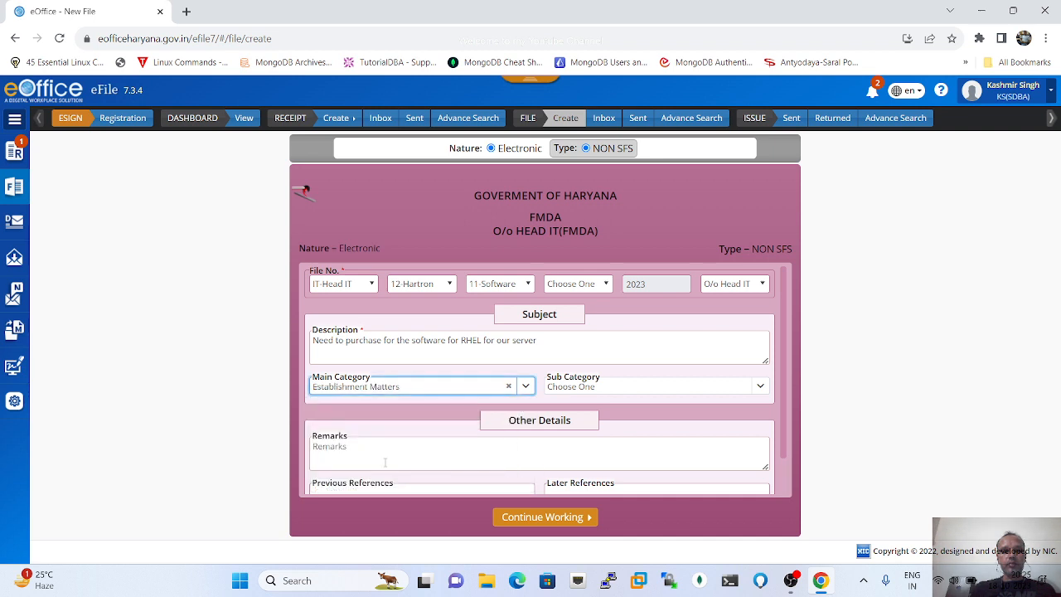
pyautogui.click(611, 389)
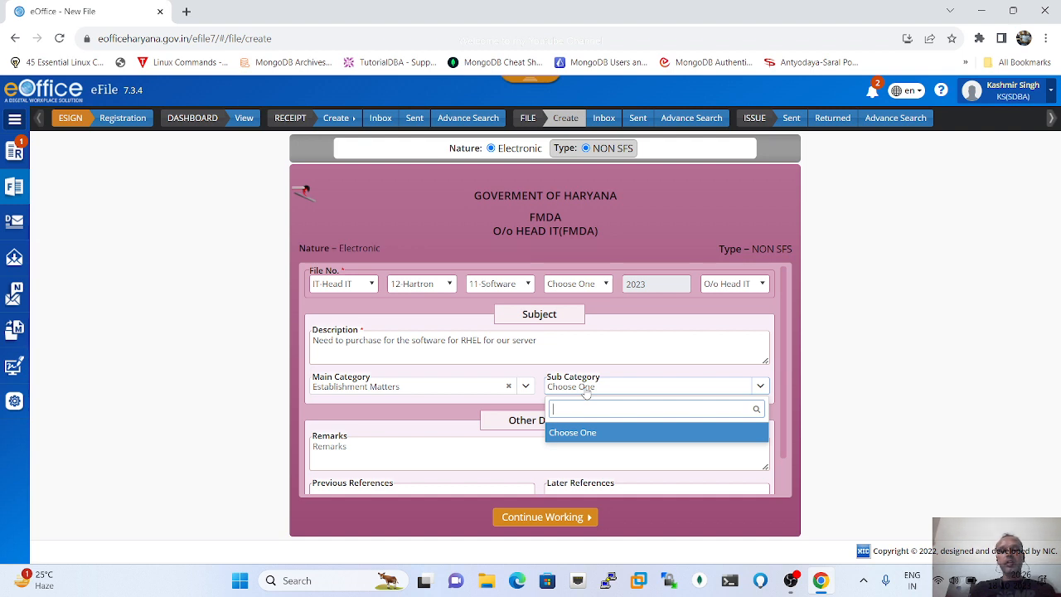
pyautogui.click(519, 374)
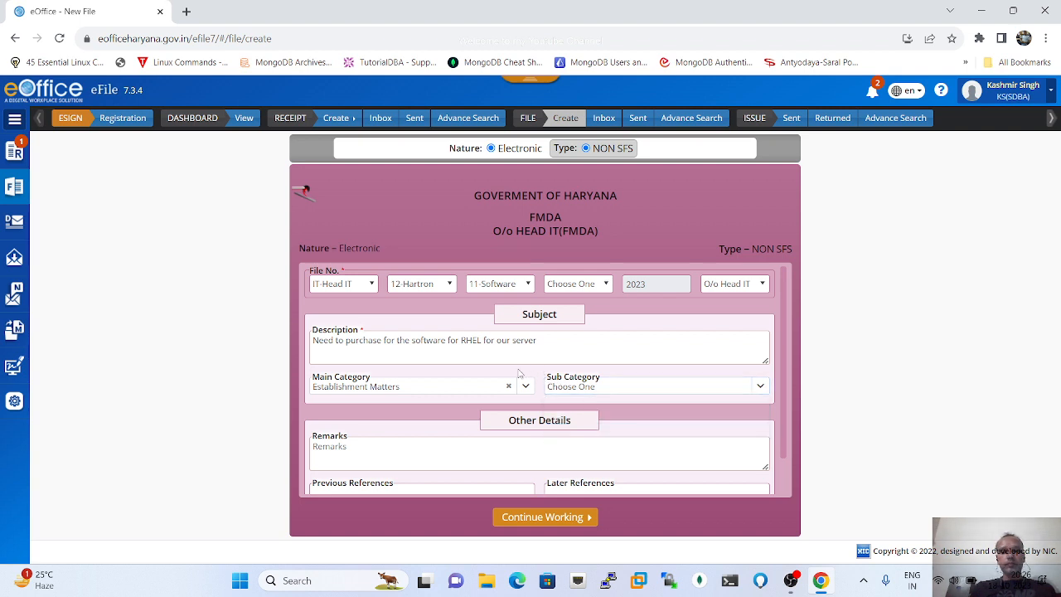
pyautogui.click(508, 386)
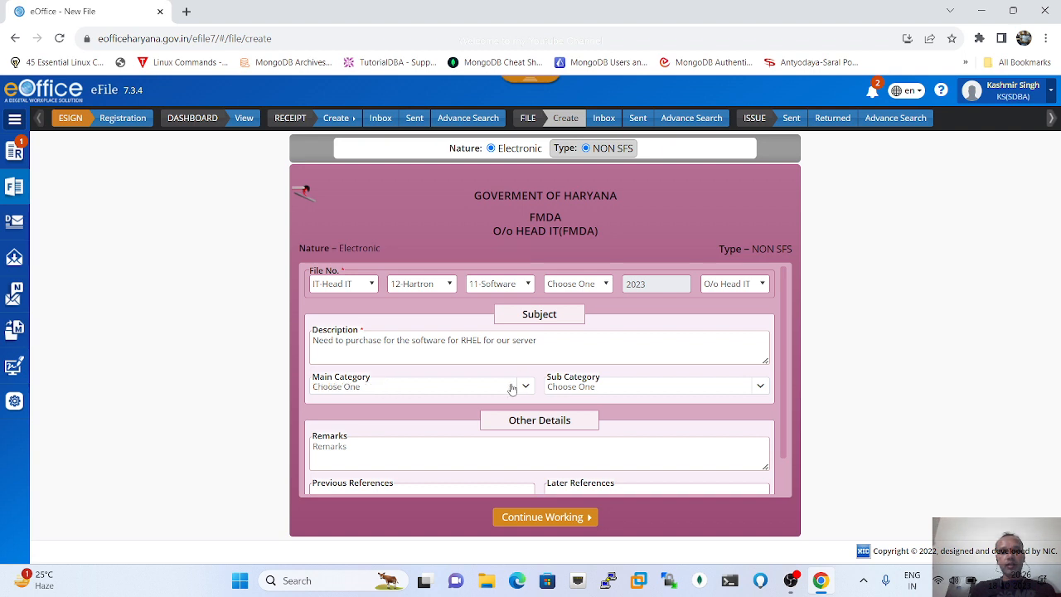
# Enter the remarks "As per direction provided by Head" in the file's other details
pyautogui.scroll(-1, 512, 389)
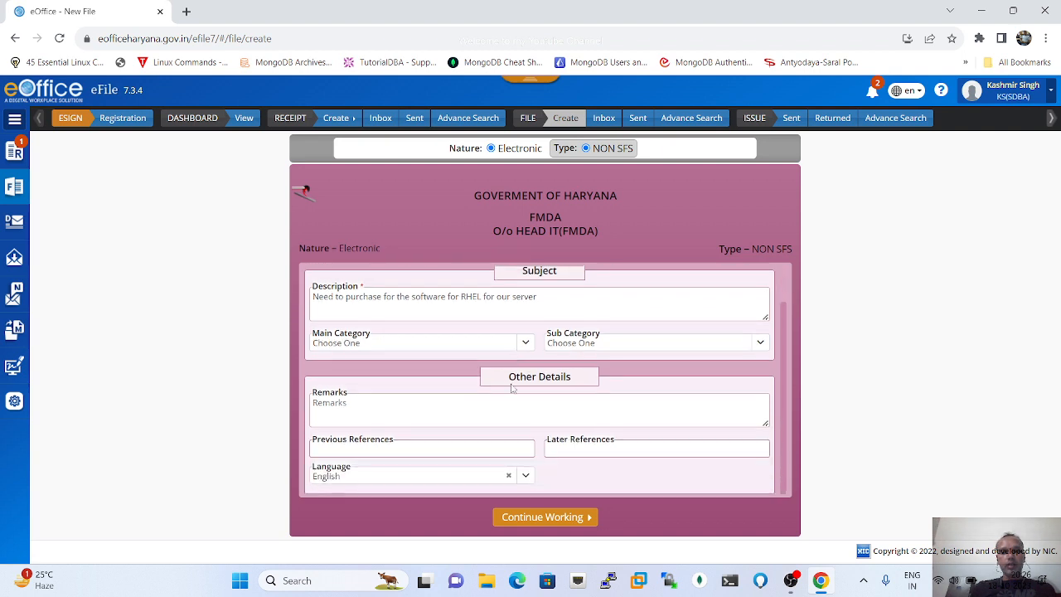
pyautogui.click(362, 407)
pyautogui.write('AS')
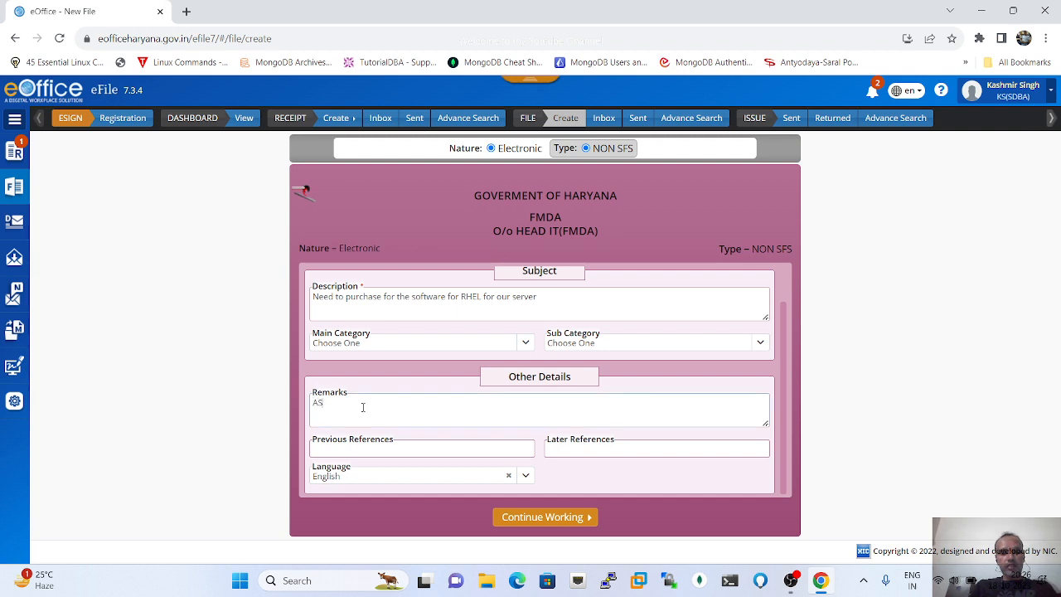
pyautogui.press('BackSpace')
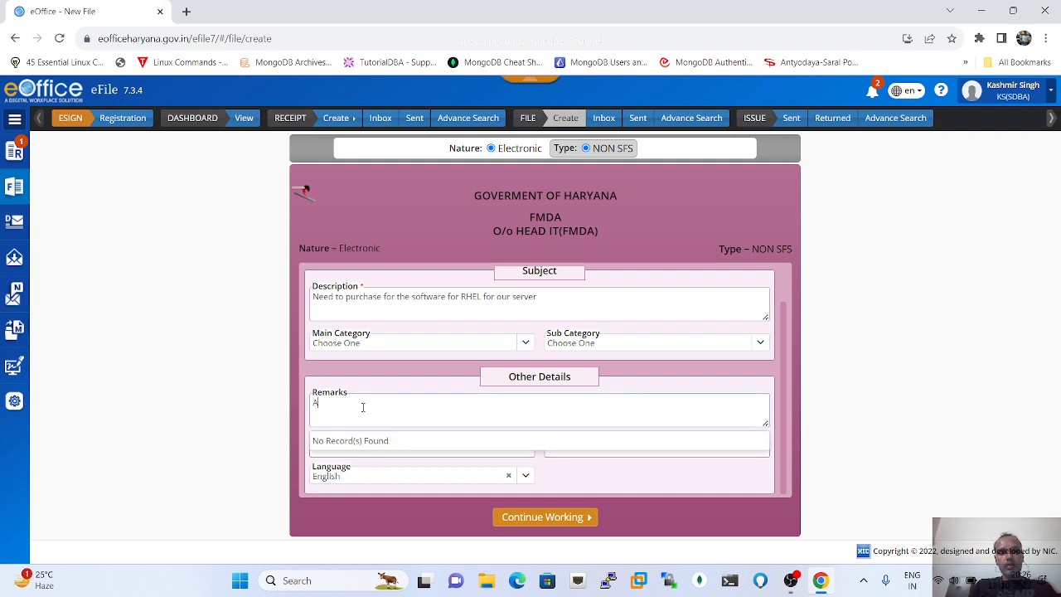
pyautogui.write('s per direction provided by')
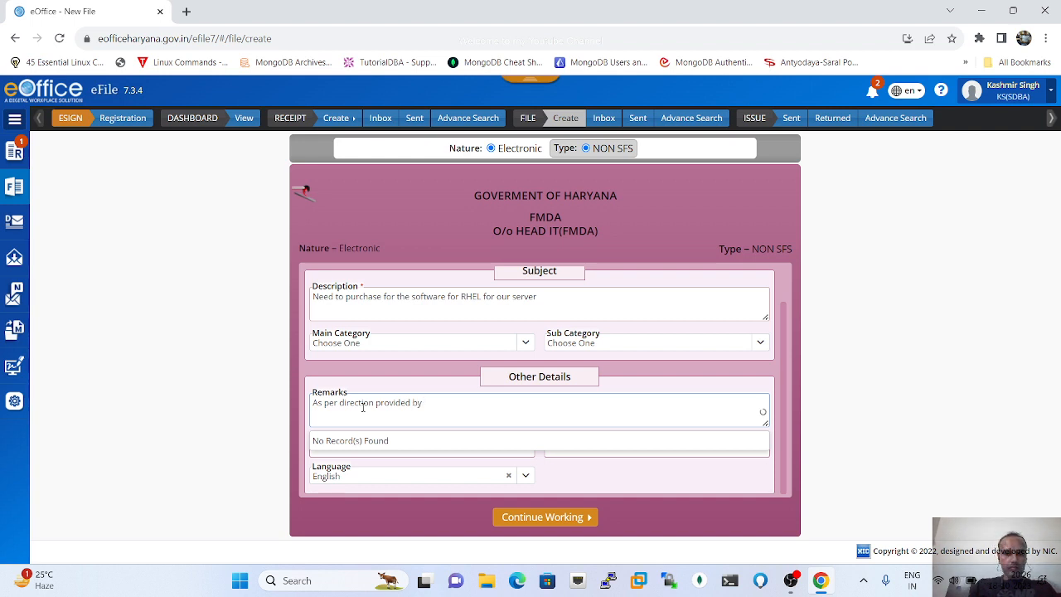
pyautogui.write(' Head')
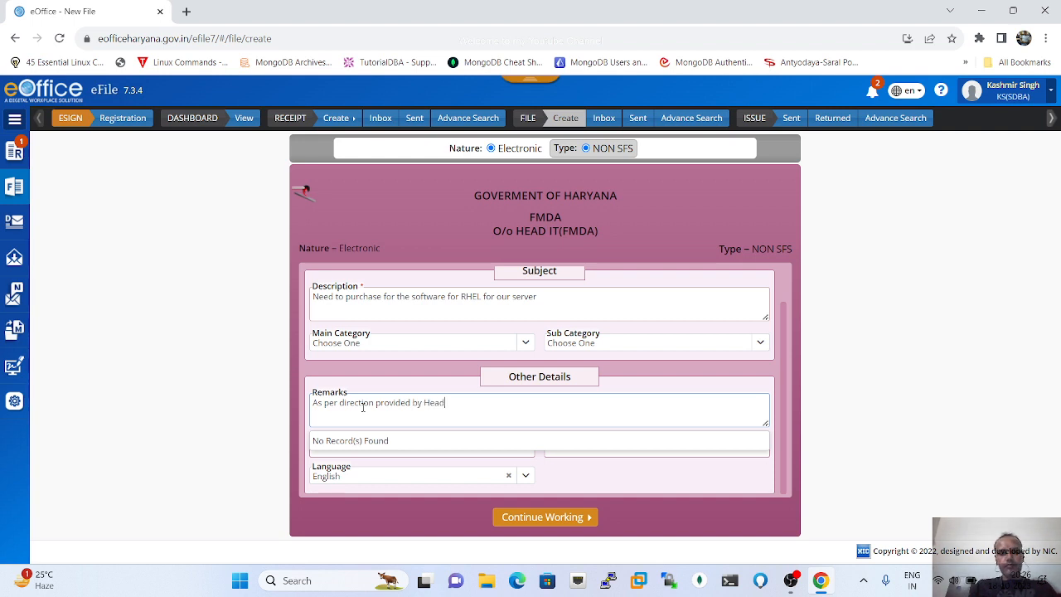
pyautogui.click(310, 375)
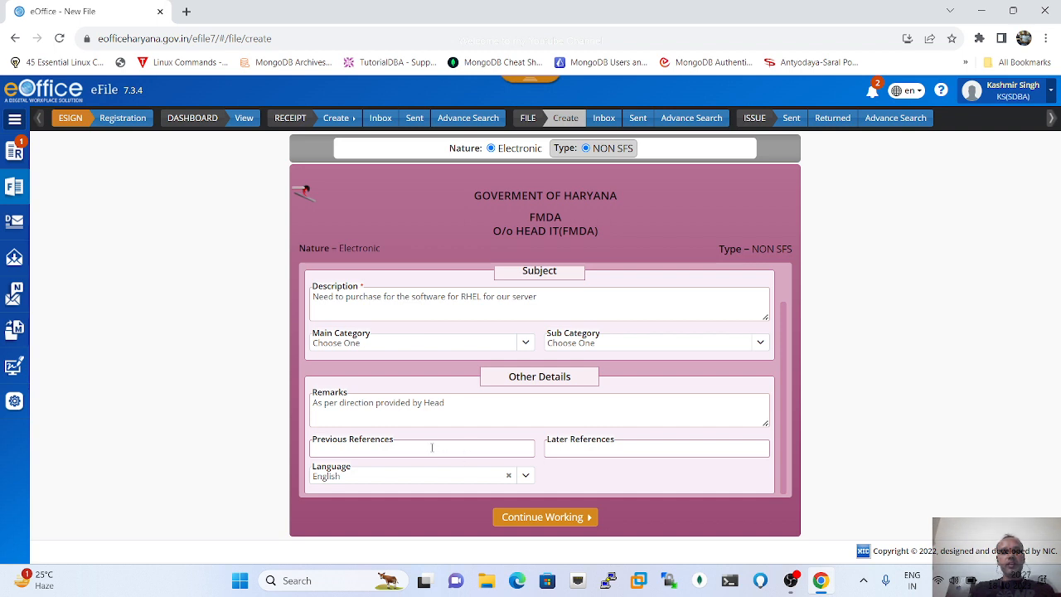
# Try "455/kdjdjss" as the Previous References entry and empty the field again
pyautogui.click(431, 448)
pyautogui.write('455')
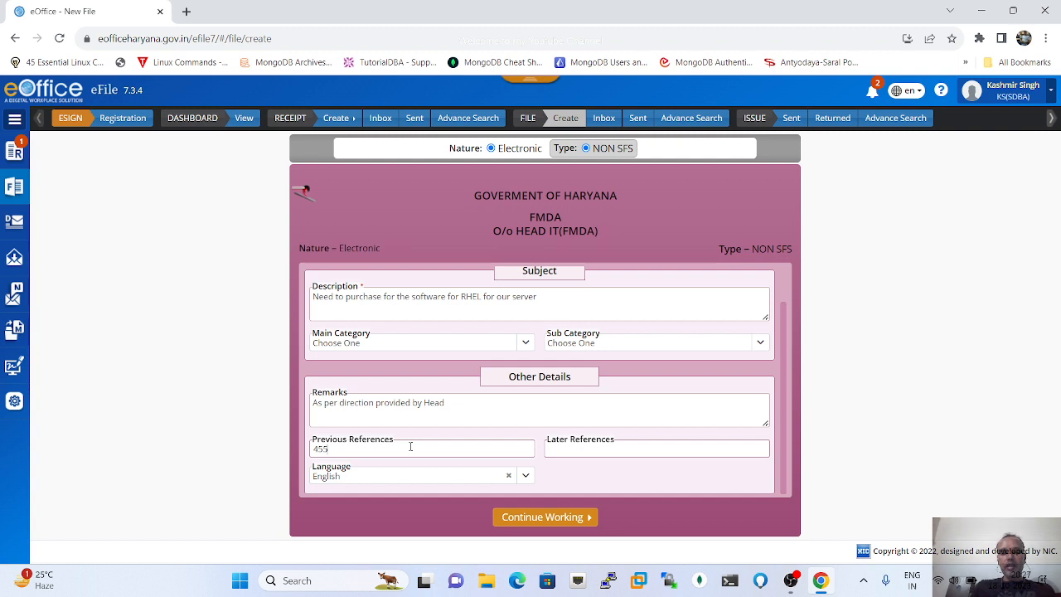
pyautogui.write('/kdjdjss')
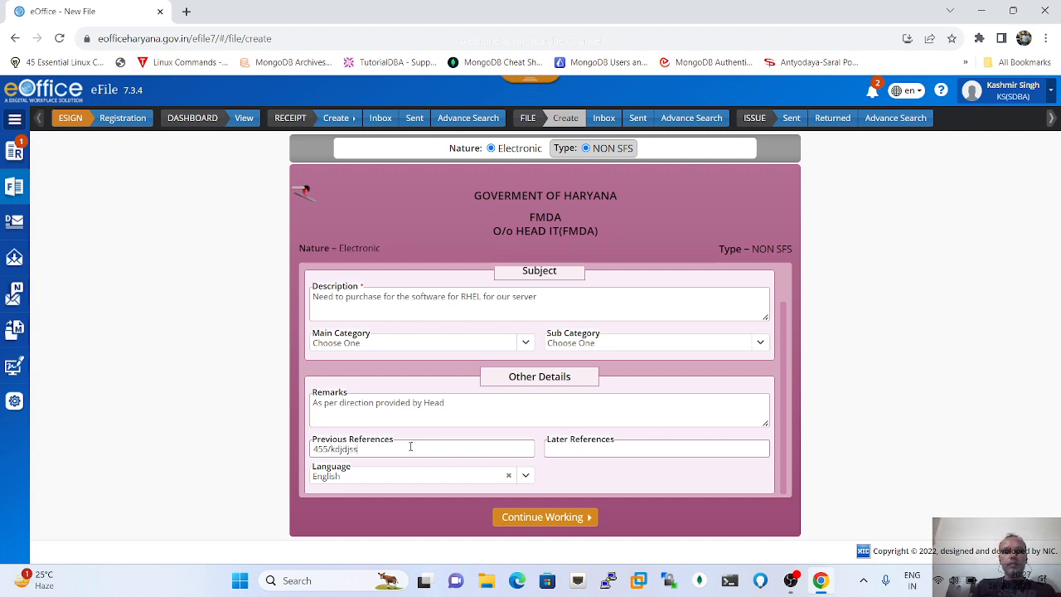
pyautogui.press('BackSpace')
pyautogui.press('BackSpace')
pyautogui.press('BackSpace')
pyautogui.press('BackSpace')
pyautogui.press('BackSpace')
pyautogui.press('BackSpace')
pyautogui.press('BackSpace')
pyautogui.press('BackSpace')
pyautogui.press('BackSpace')
pyautogui.press('BackSpace')
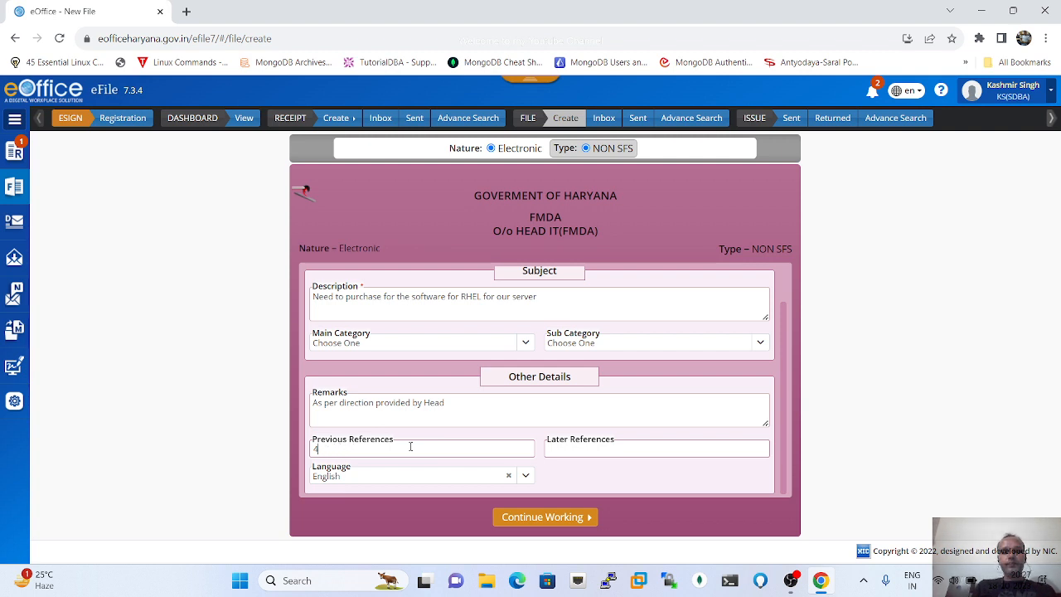
pyautogui.press('BackSpace')
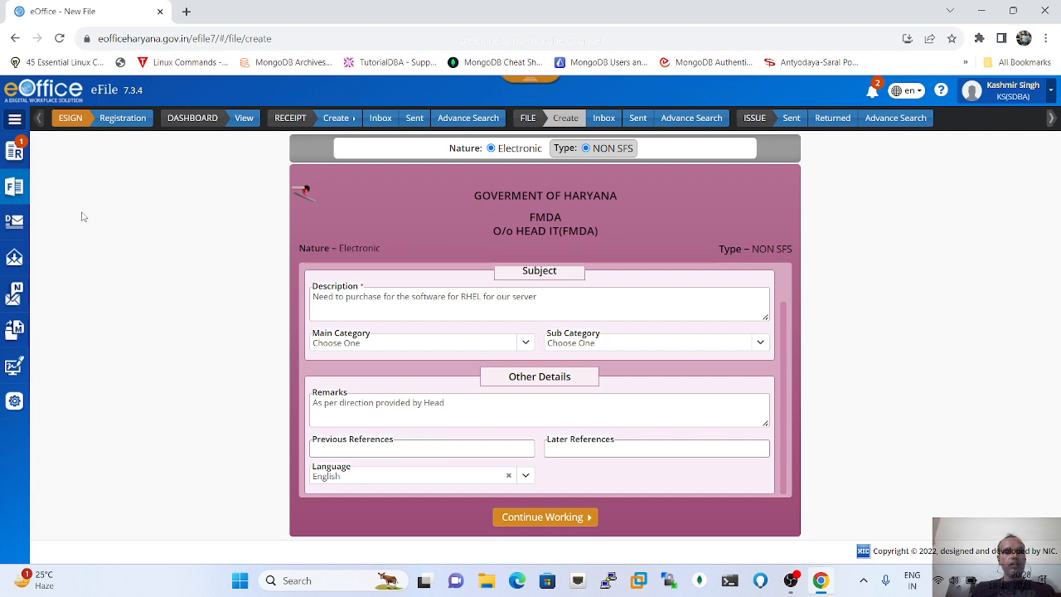
# View the list of created files, and open the file with the subject "test" from the file Inbox
pyautogui.click(11, 191)
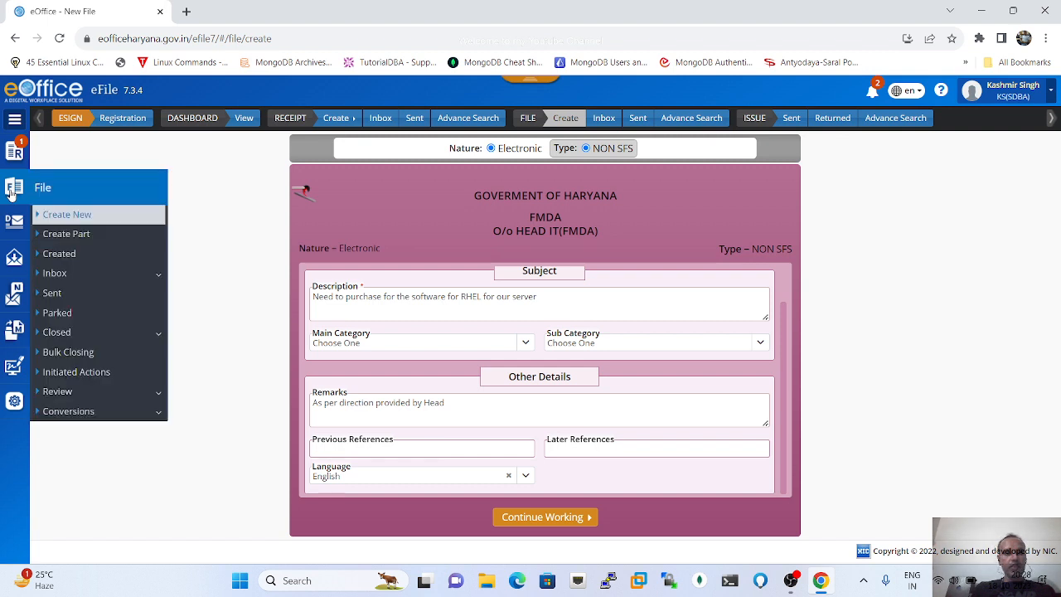
pyautogui.click(60, 254)
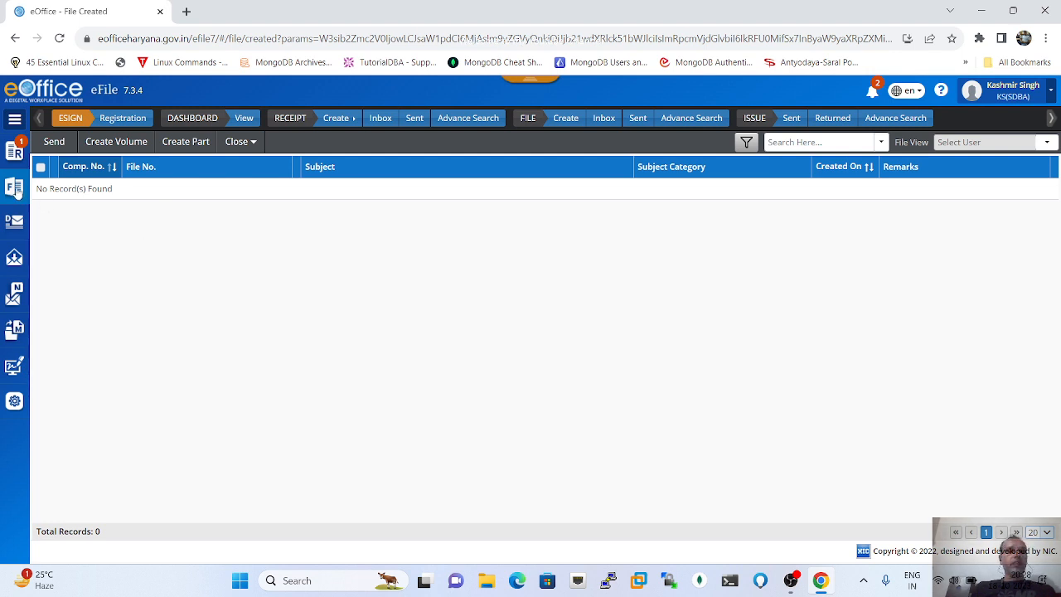
pyautogui.moveTo(15, 189)
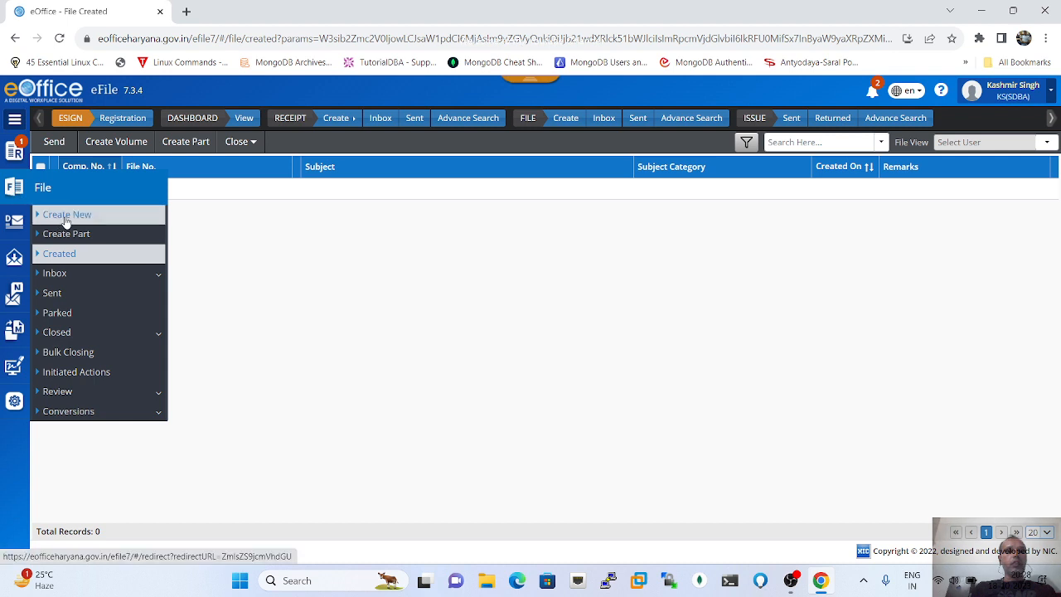
pyautogui.click(58, 274)
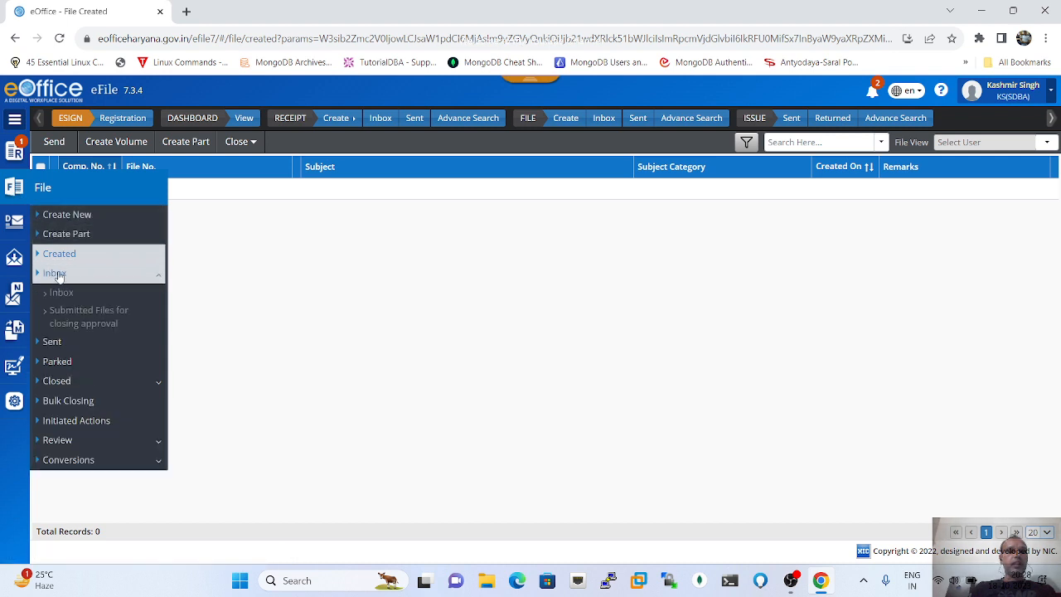
pyautogui.click(63, 296)
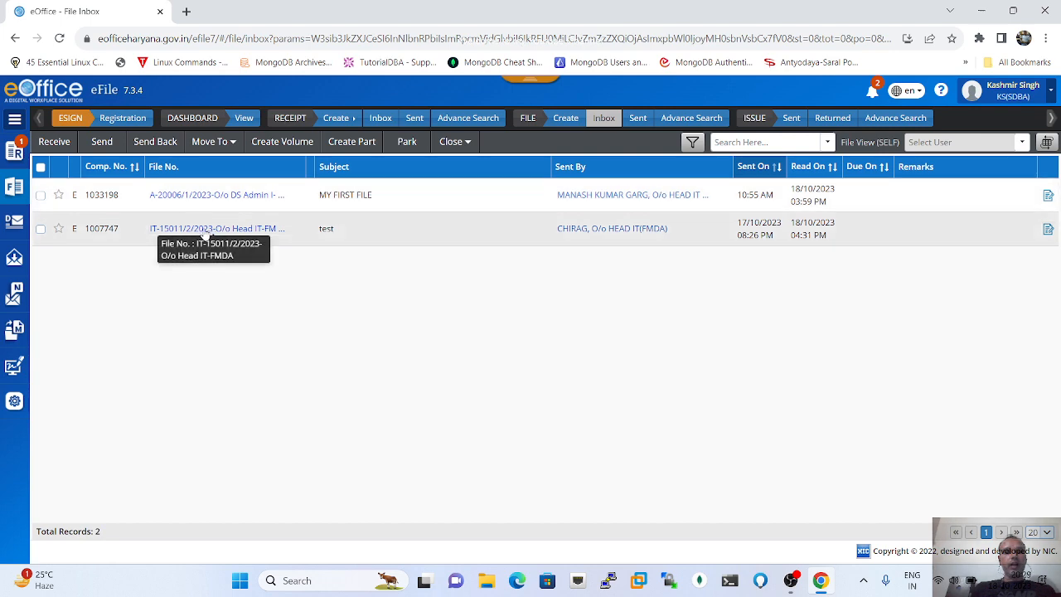
pyautogui.click(204, 229)
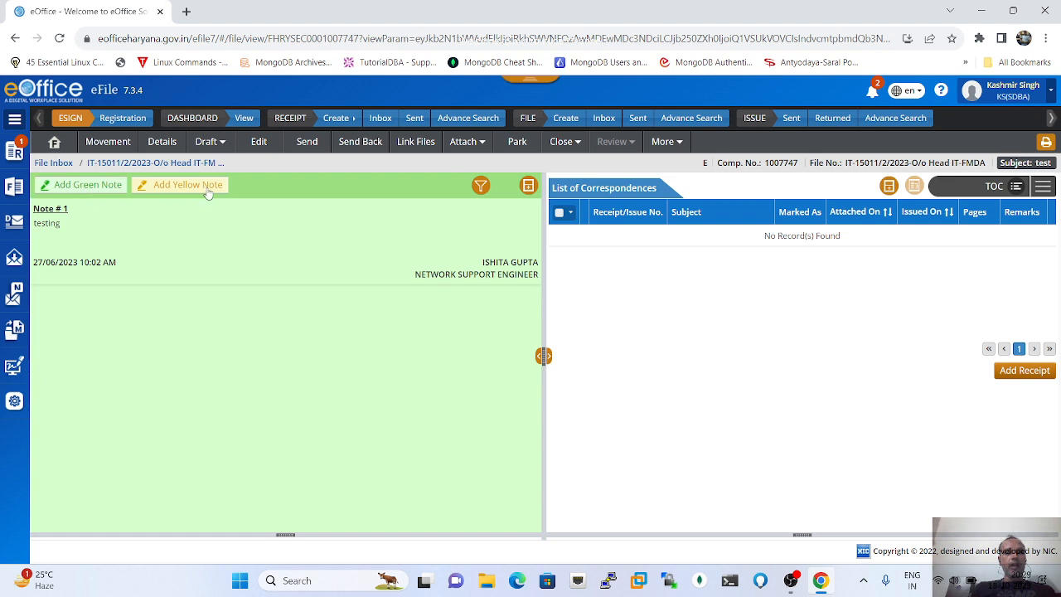
# Add a green note reading "This is for testing how to green noting will." to the file and save it
pyautogui.click(88, 186)
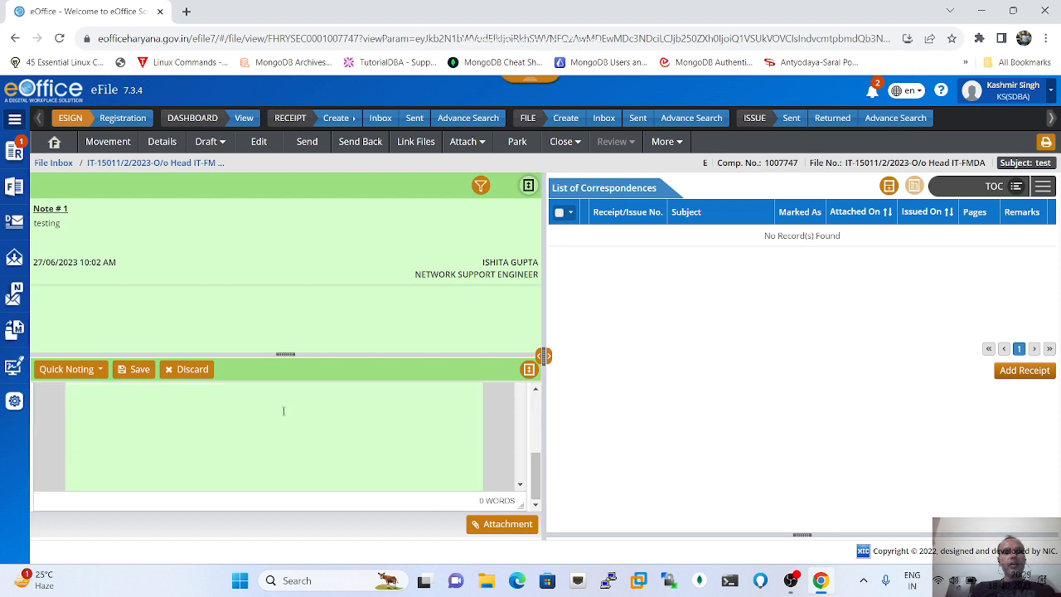
pyautogui.click(197, 422)
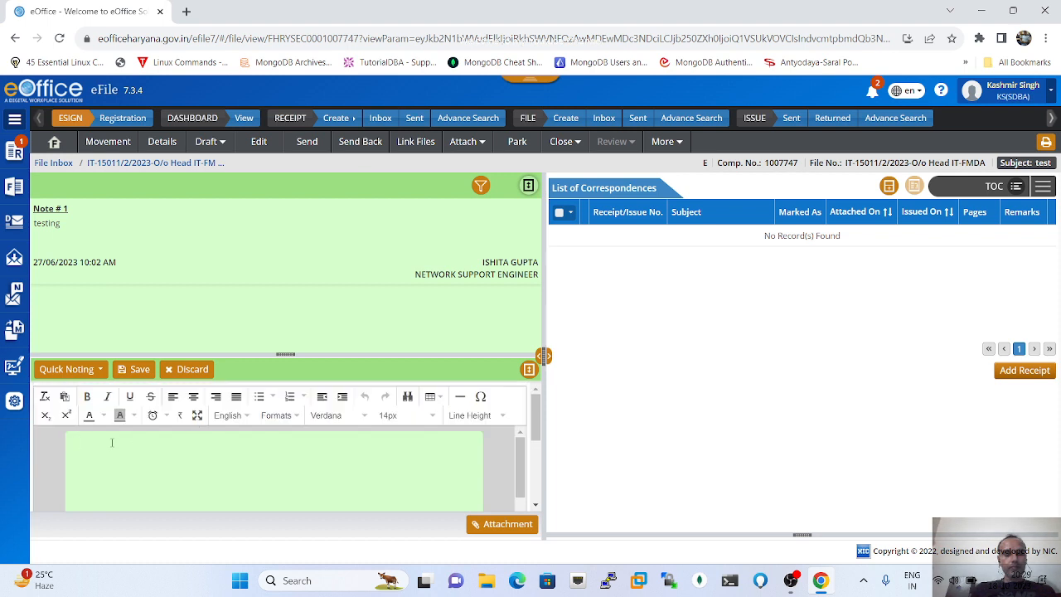
pyautogui.write('Thi')
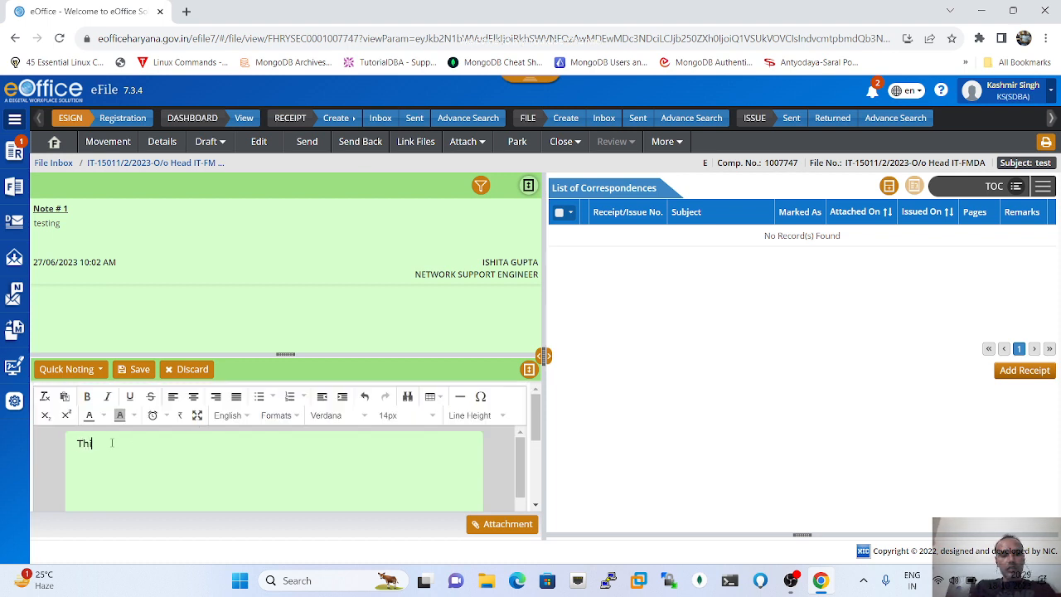
pyautogui.write('s is for ')
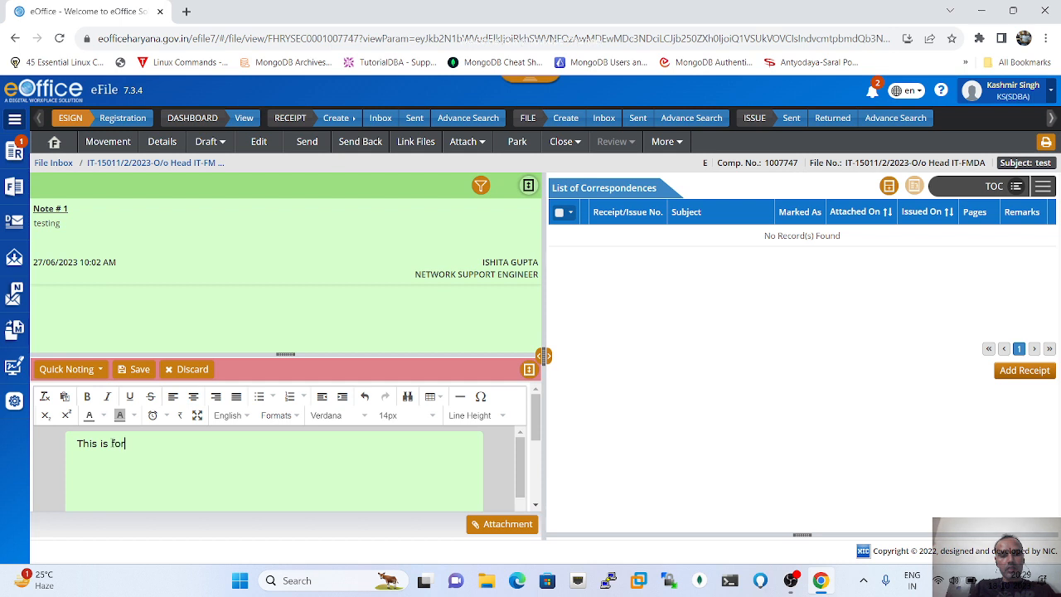
pyautogui.write('tes')
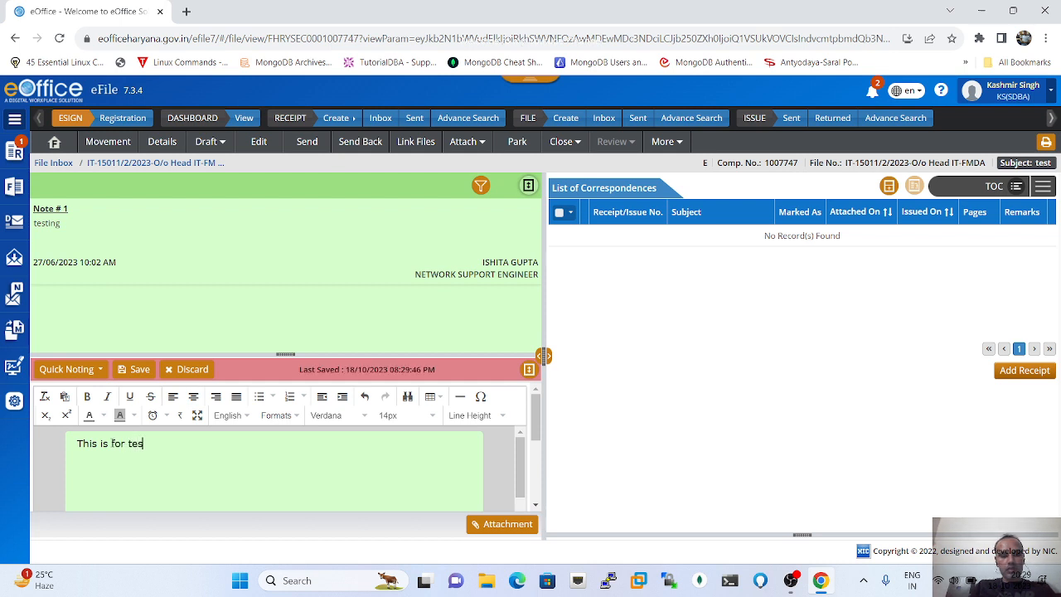
pyautogui.write('ting how to gereen nto')
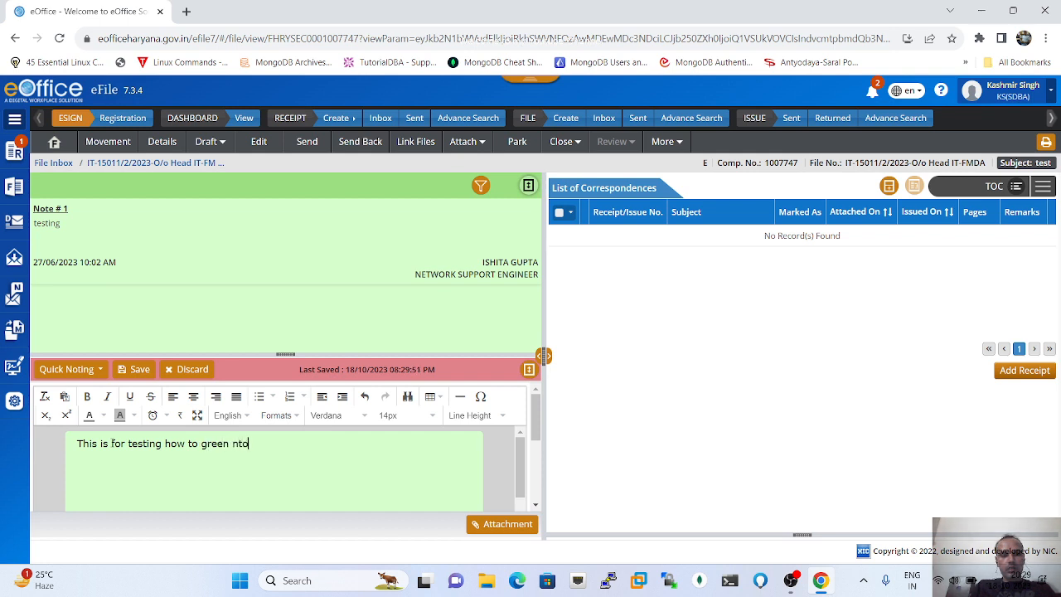
pyautogui.press('BackSpace')
pyautogui.press('BackSpace')
pyautogui.write('oting will.')
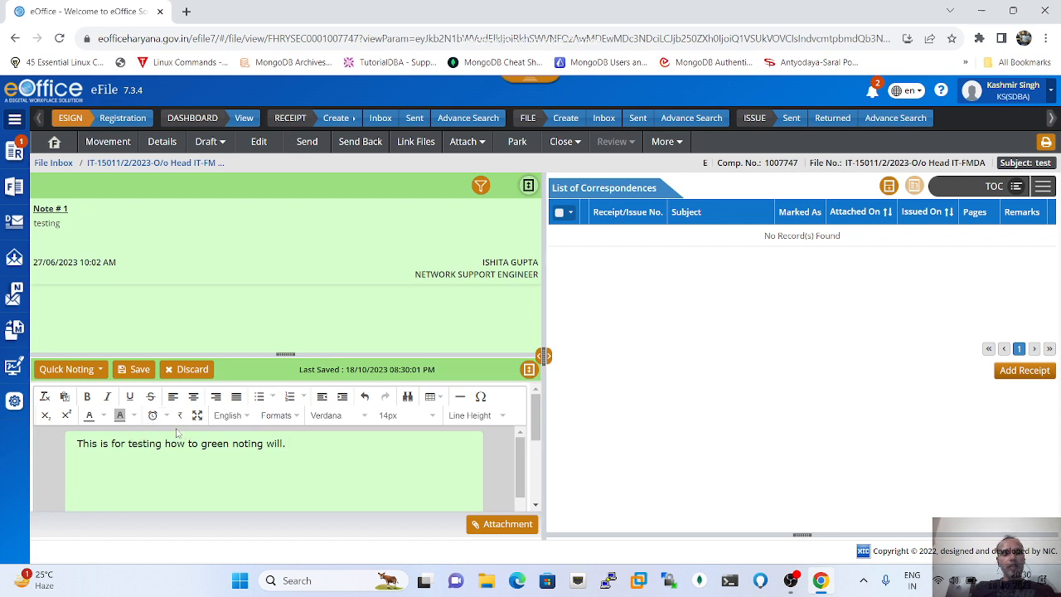
pyautogui.click(137, 370)
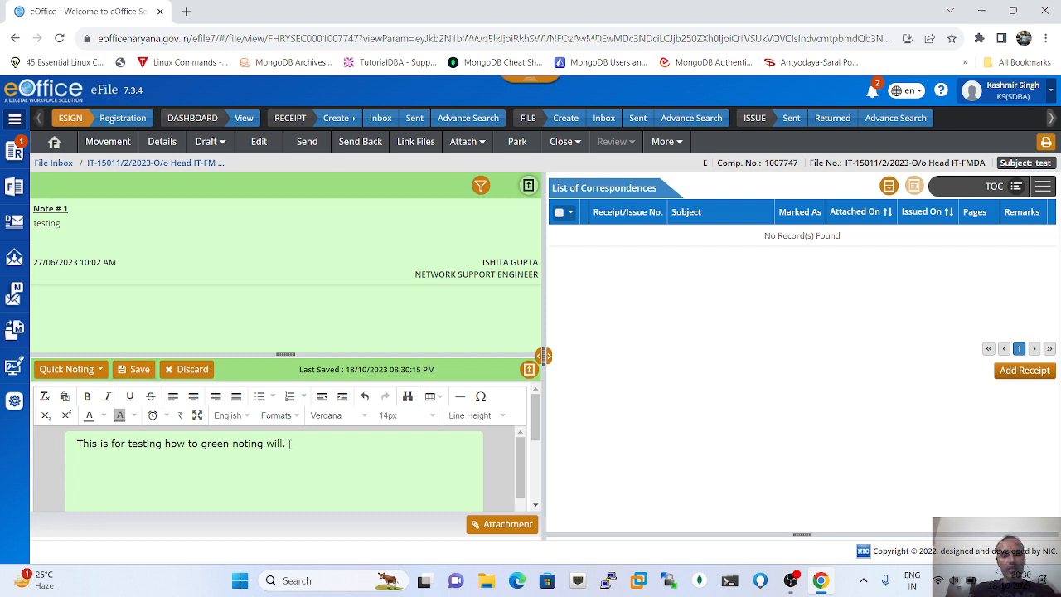
# Copy the green note's whole text, delete it, and paste it back into the note
pyautogui.tripleClick(289, 444)
pyautogui.hotkey('ctrl', 'c')
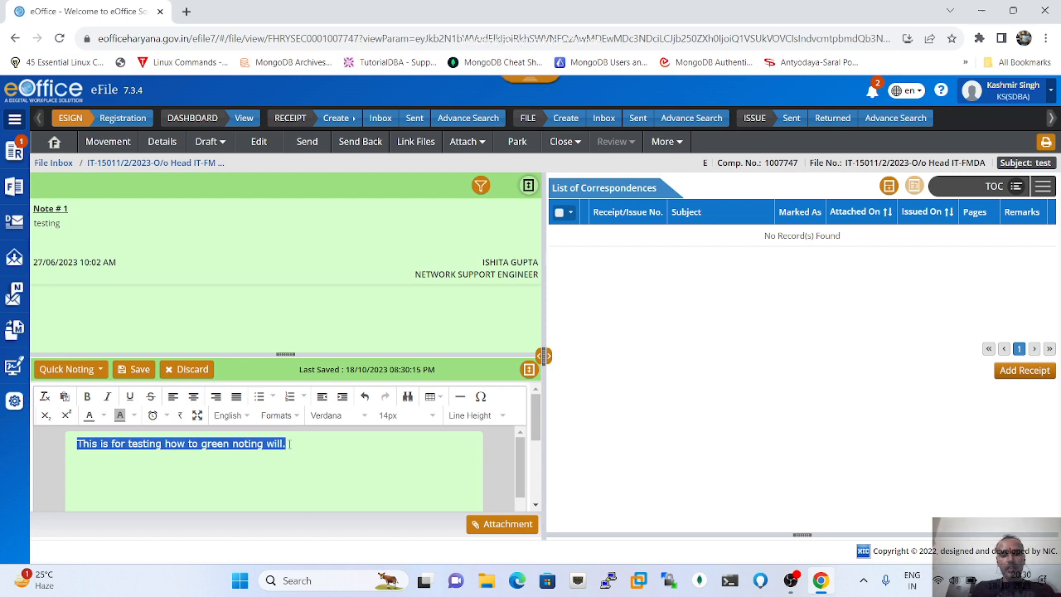
pyautogui.press('BackSpace')
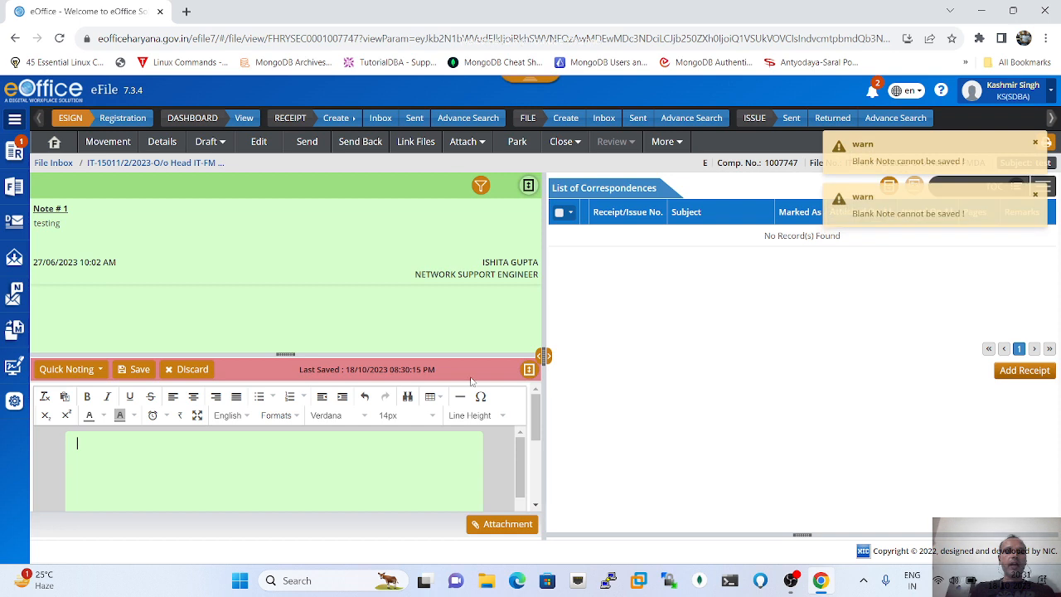
pyautogui.hotkey('ctrl', 'v')
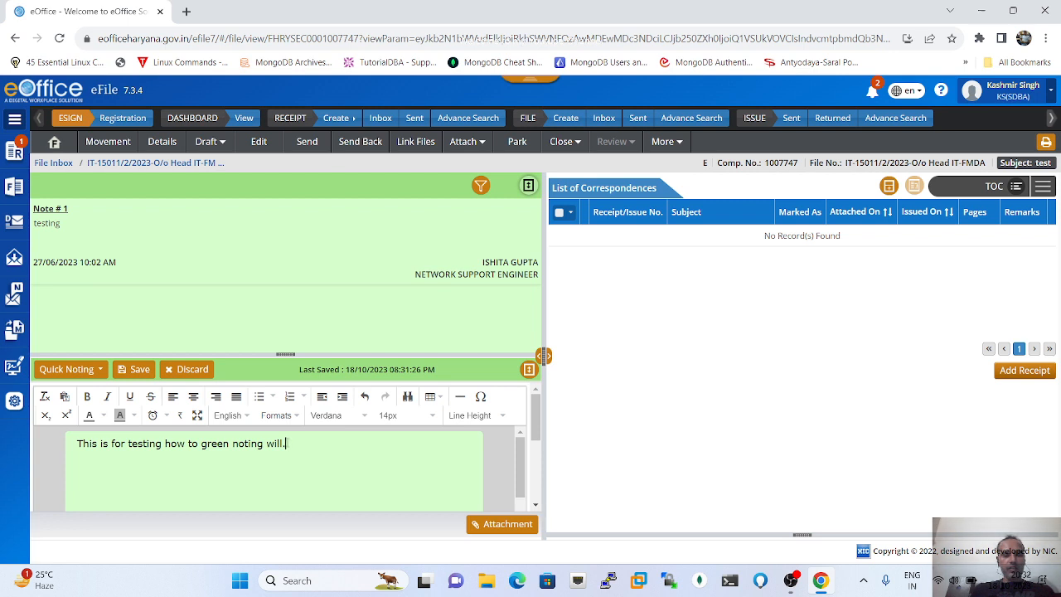
# Append "For details Kindly see at PUC/" to the end of the green note's sentence
pyautogui.moveTo(287, 444)
pyautogui.mouseDown()
pyautogui.moveTo(226, 445)
pyautogui.moveTo(288, 443)
pyautogui.mouseUp()
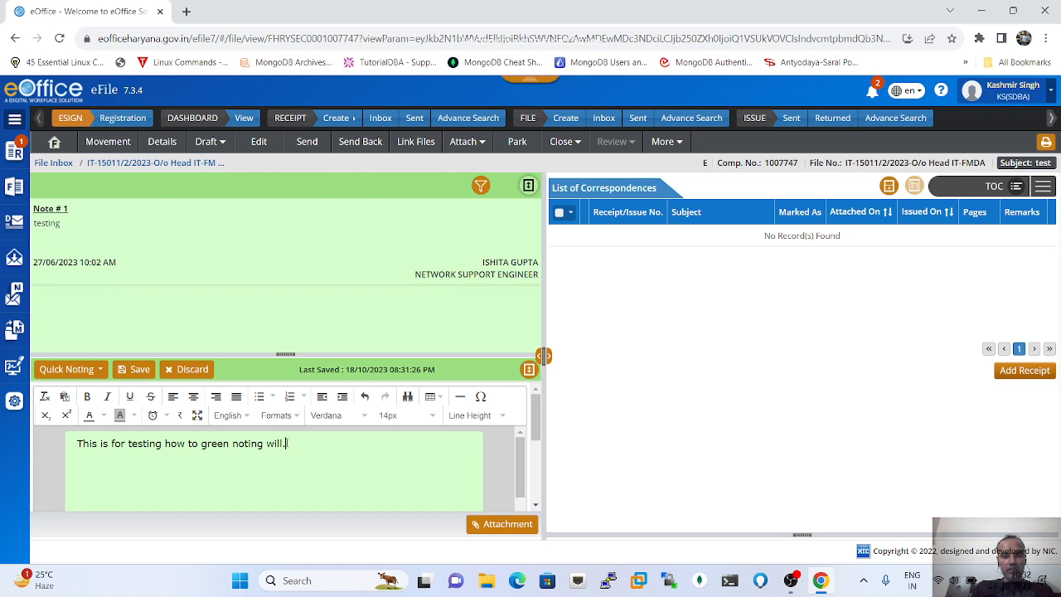
pyautogui.write('Fo')
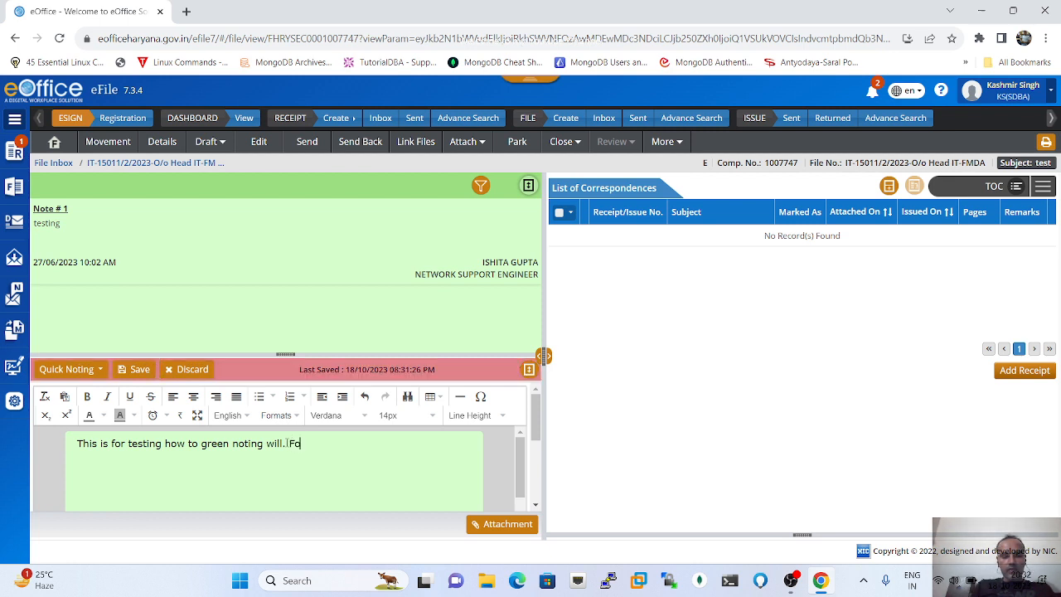
pyautogui.write('r dl')
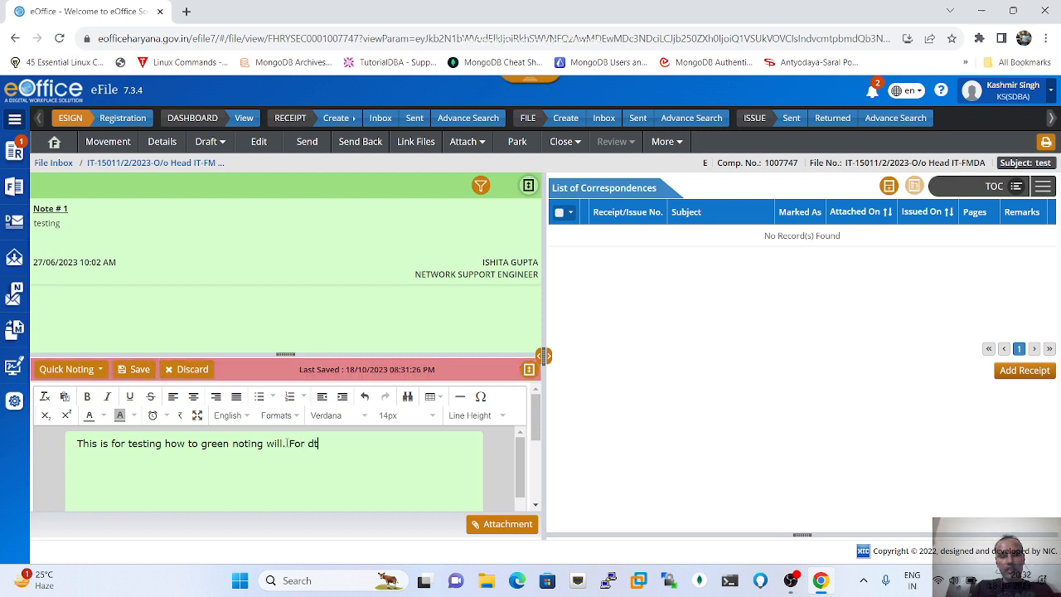
pyautogui.press('BackSpace')
pyautogui.write('etails')
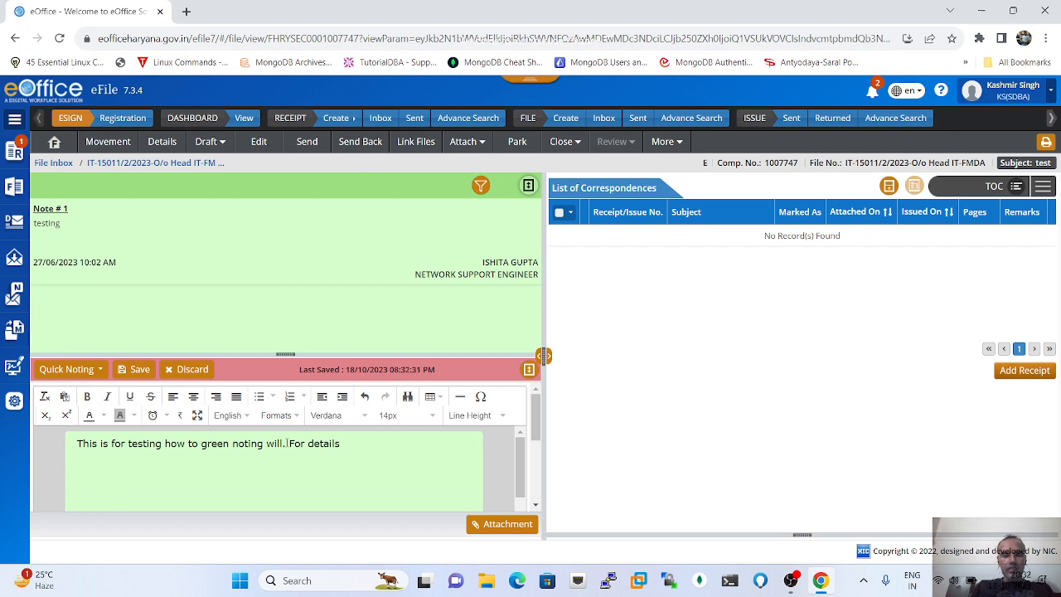
pyautogui.write(' Kindly see ')
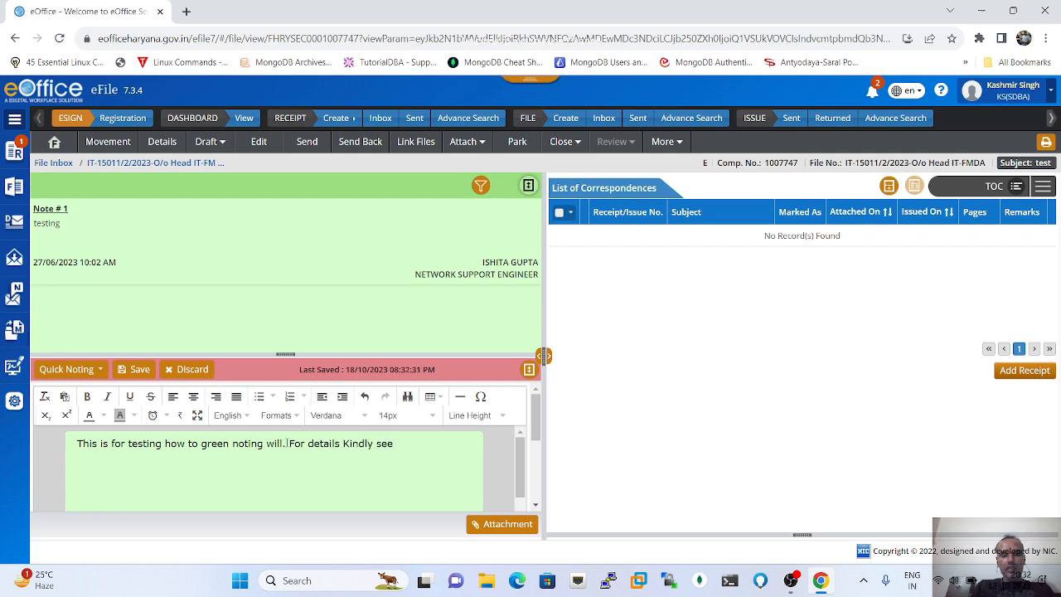
pyautogui.write('at PUC/')
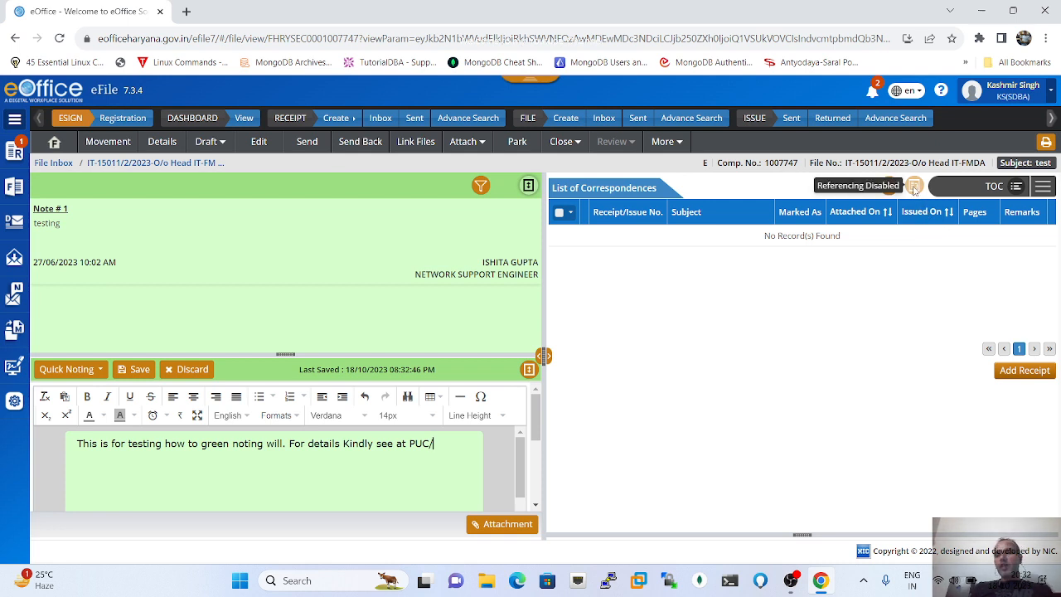
# Display all of the file's correspondence as a PDF, look through the page, and return to the TOC view
pyautogui.click(1043, 189)
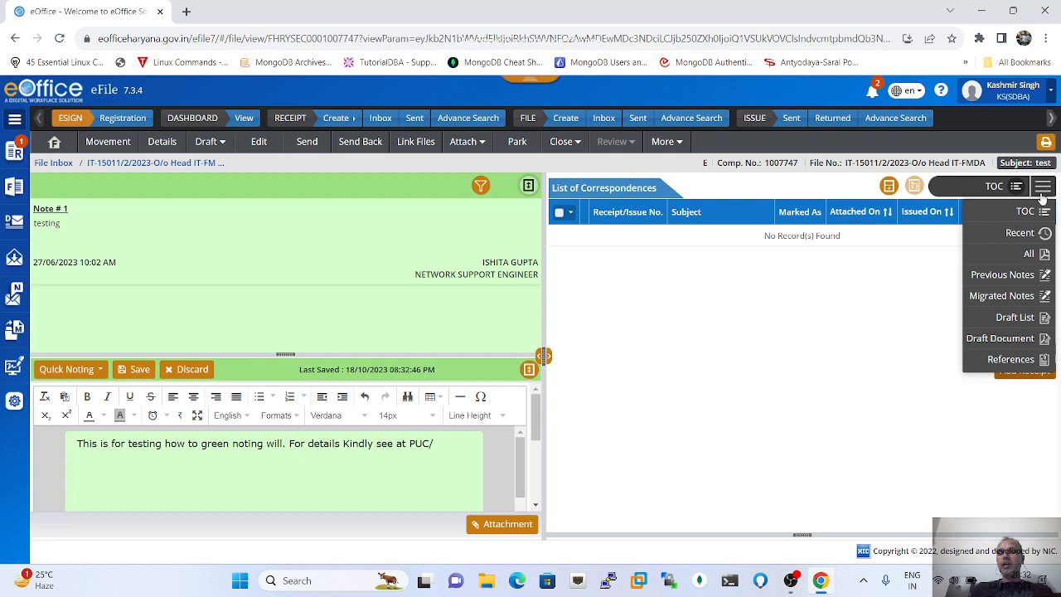
pyautogui.click(1030, 257)
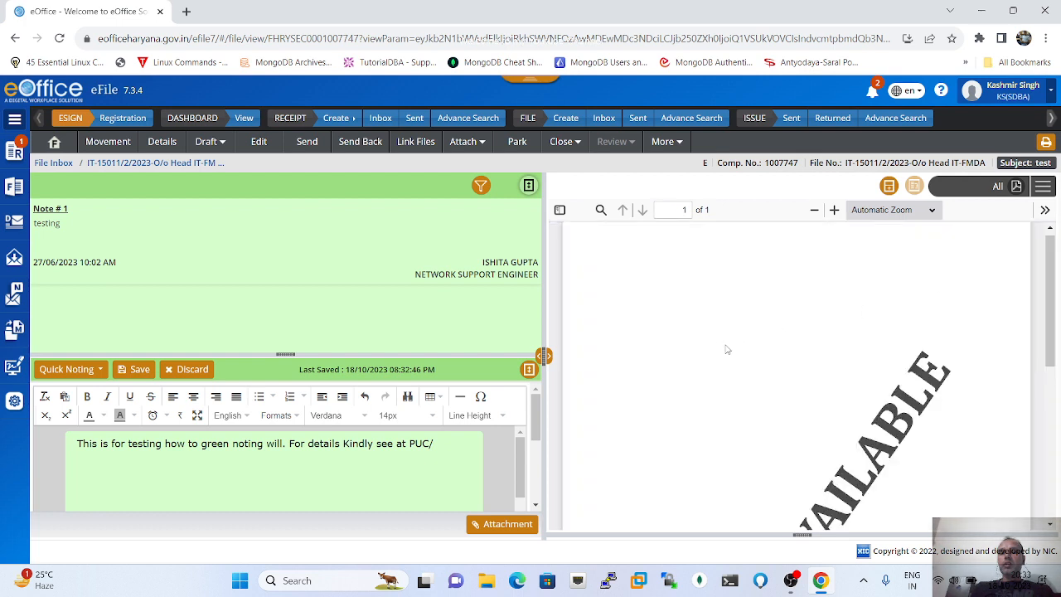
pyautogui.scroll(-5, 721, 348)
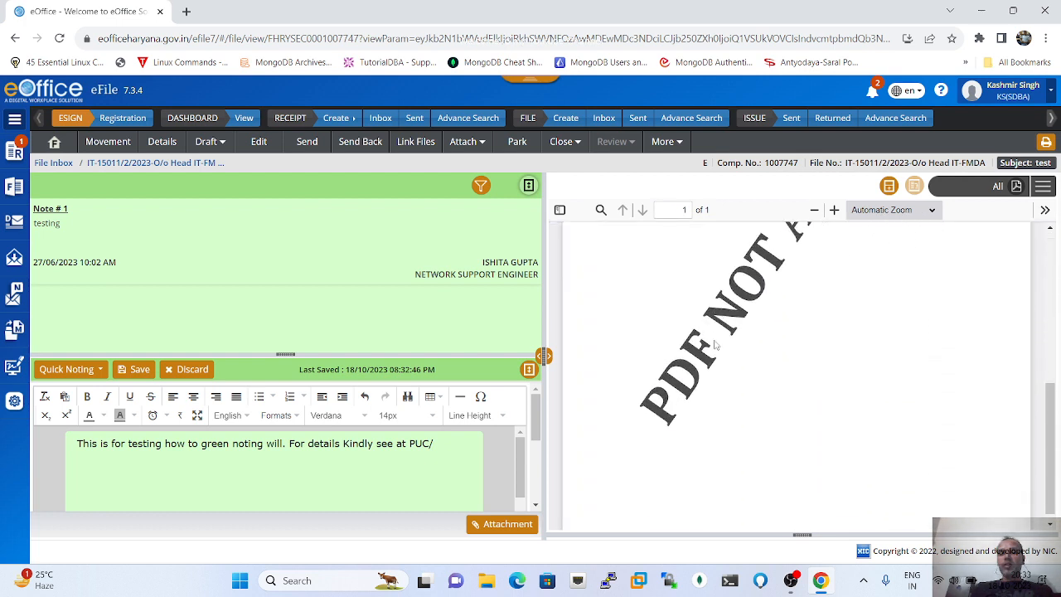
pyautogui.scroll(5, 715, 345)
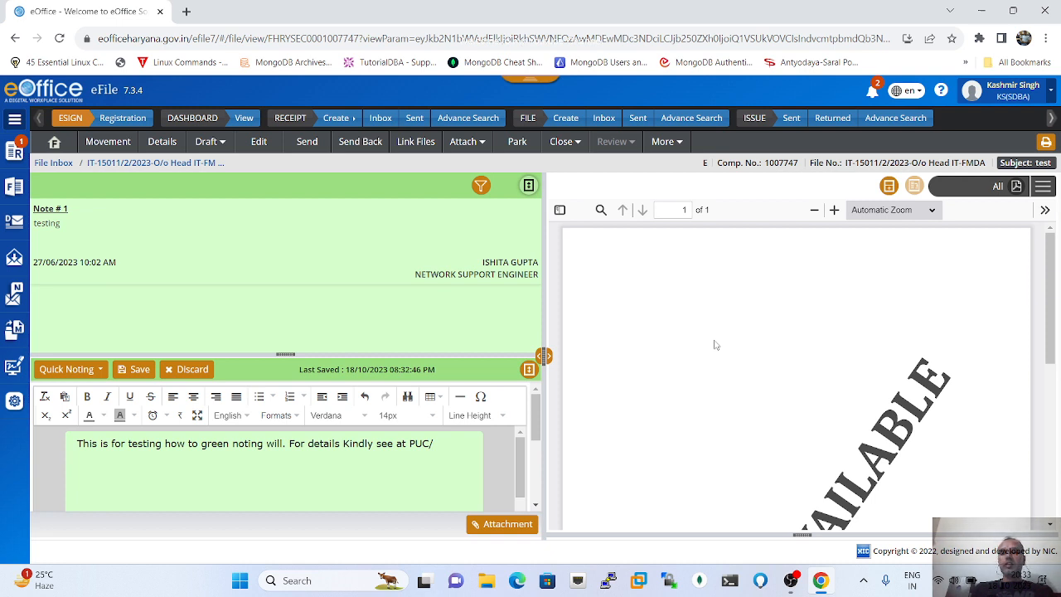
pyautogui.scroll(-5, 715, 345)
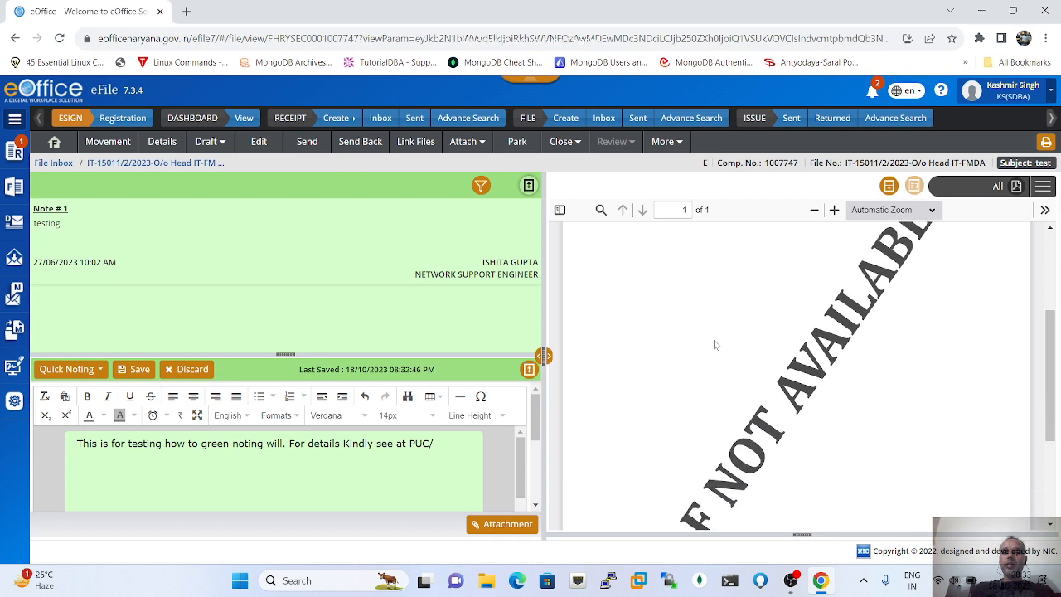
pyautogui.scroll(3, 715, 343)
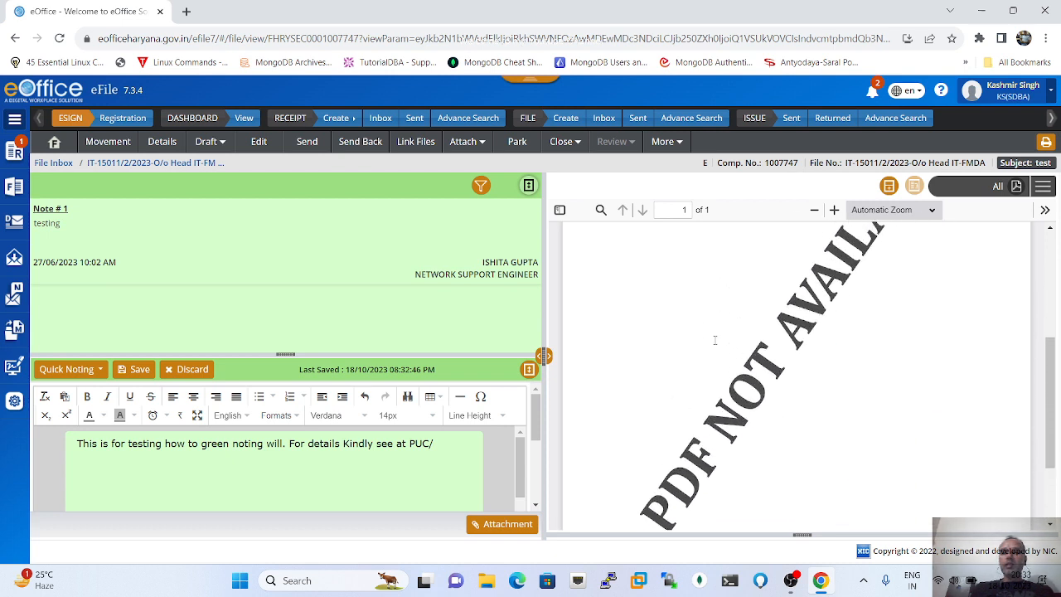
pyautogui.scroll(4, 714, 345)
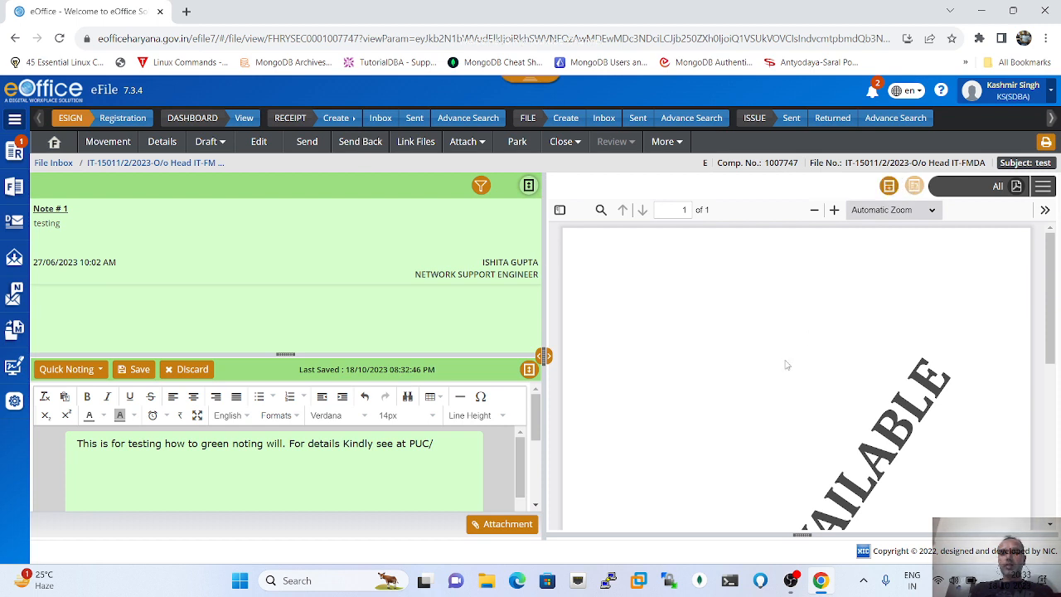
pyautogui.scroll(-5, 731, 391)
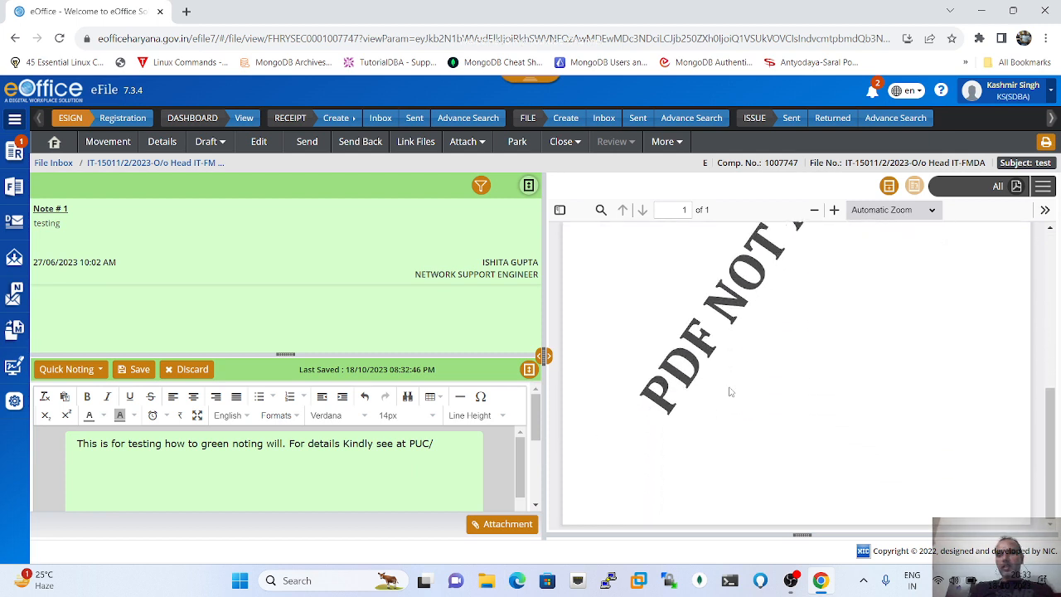
pyautogui.click(1043, 189)
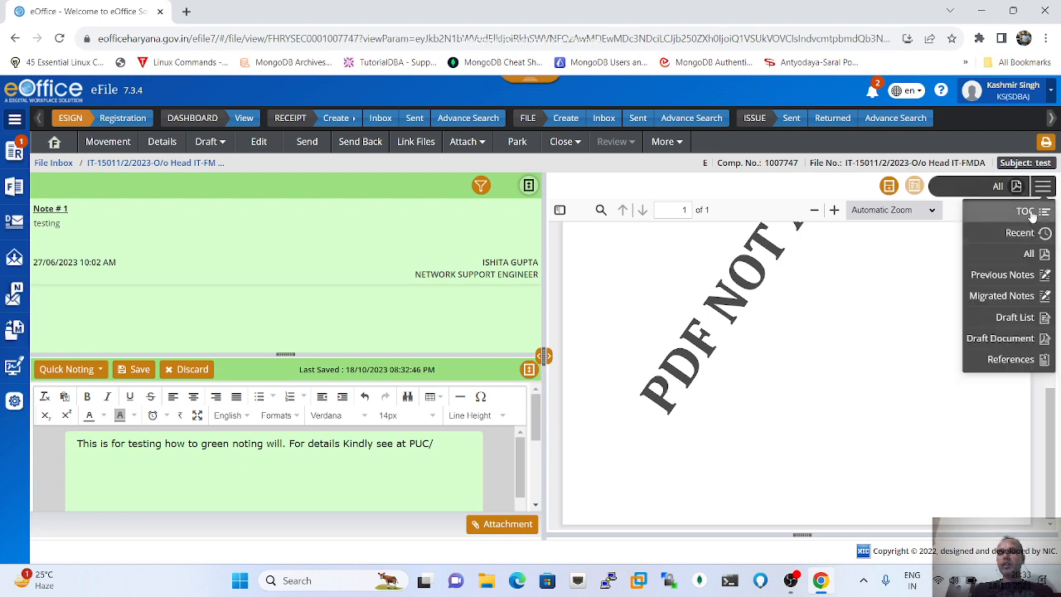
pyautogui.click(1023, 211)
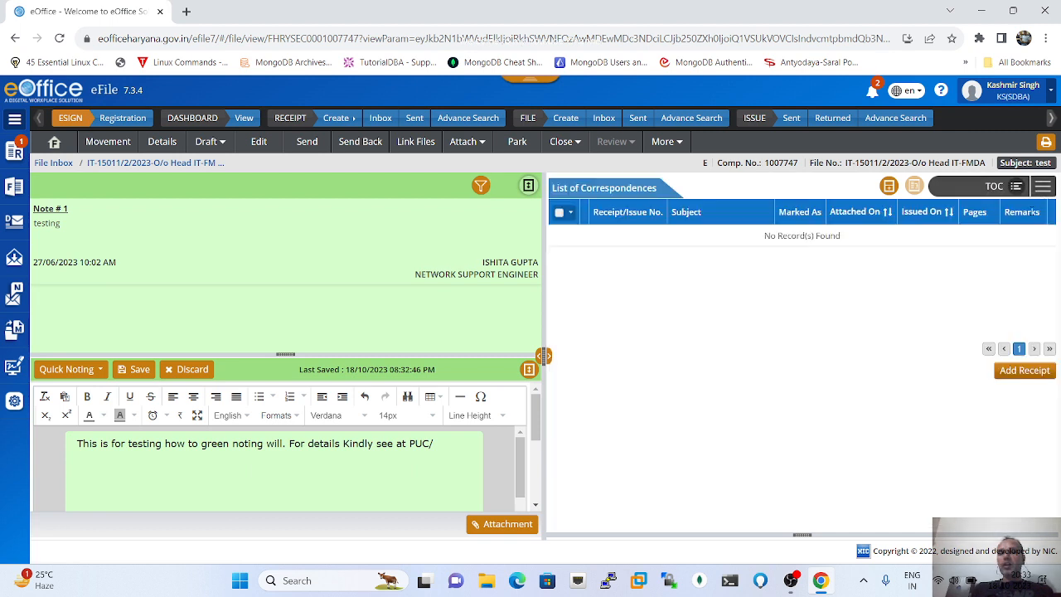
# Start adding a receipt to the file, check the receipts listed for 2022 and 2021, and set the year back to 2023
pyautogui.click(1025, 370)
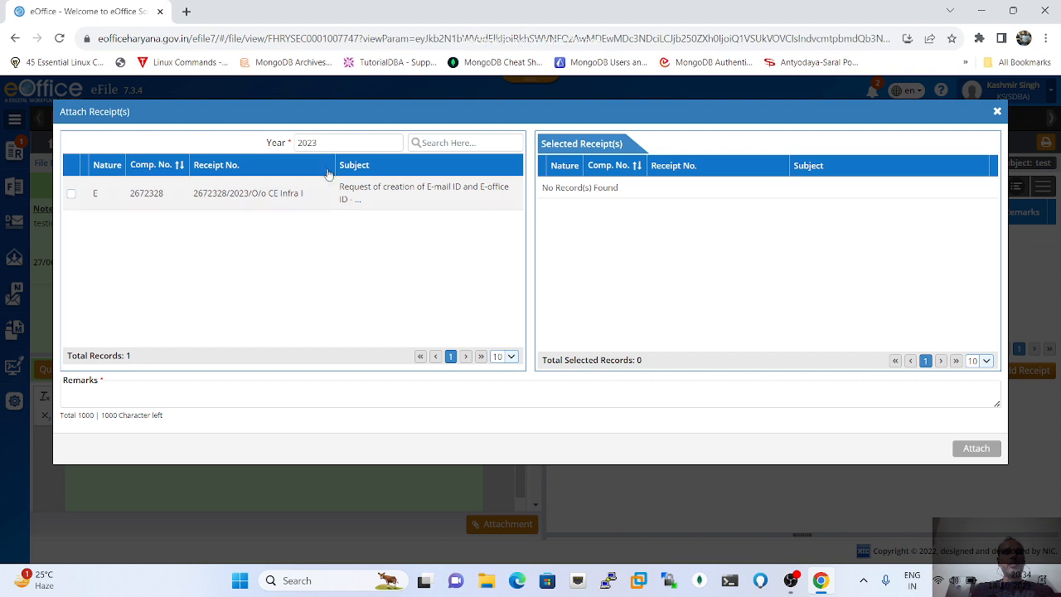
pyautogui.click(320, 143)
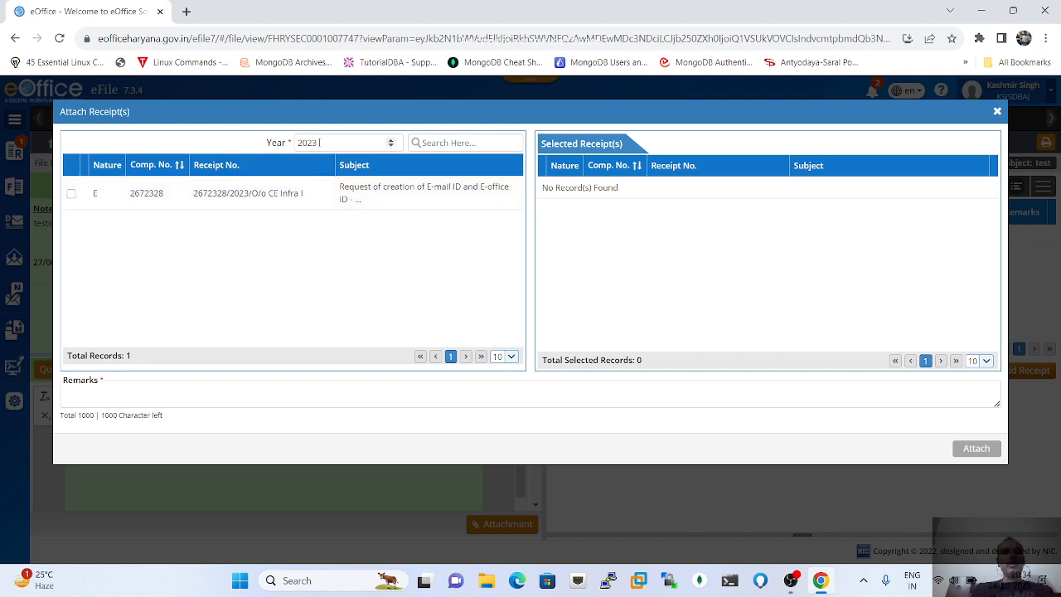
pyautogui.click(391, 146)
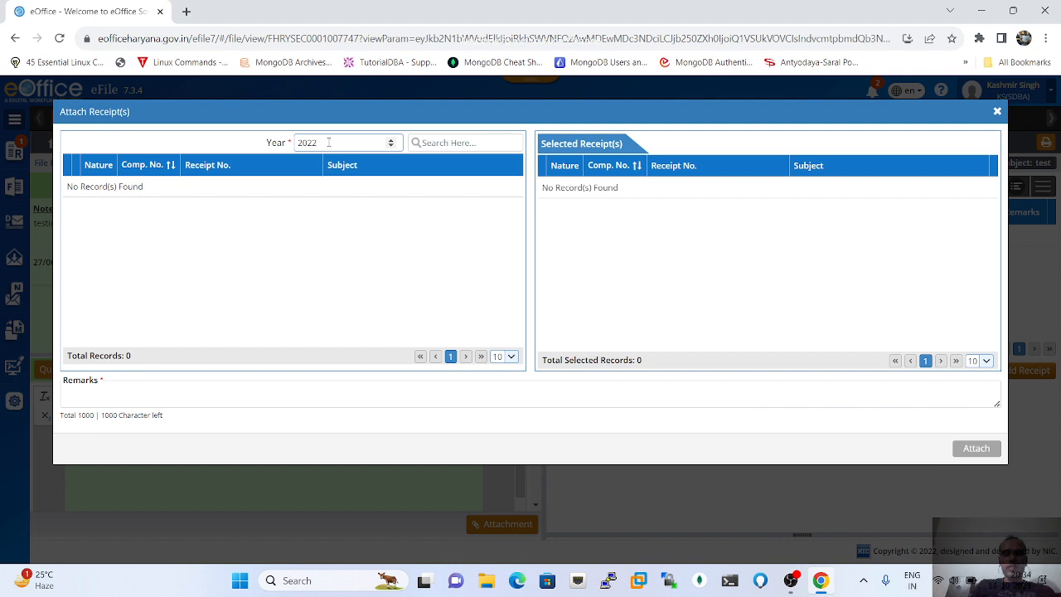
pyautogui.press('BackSpace')
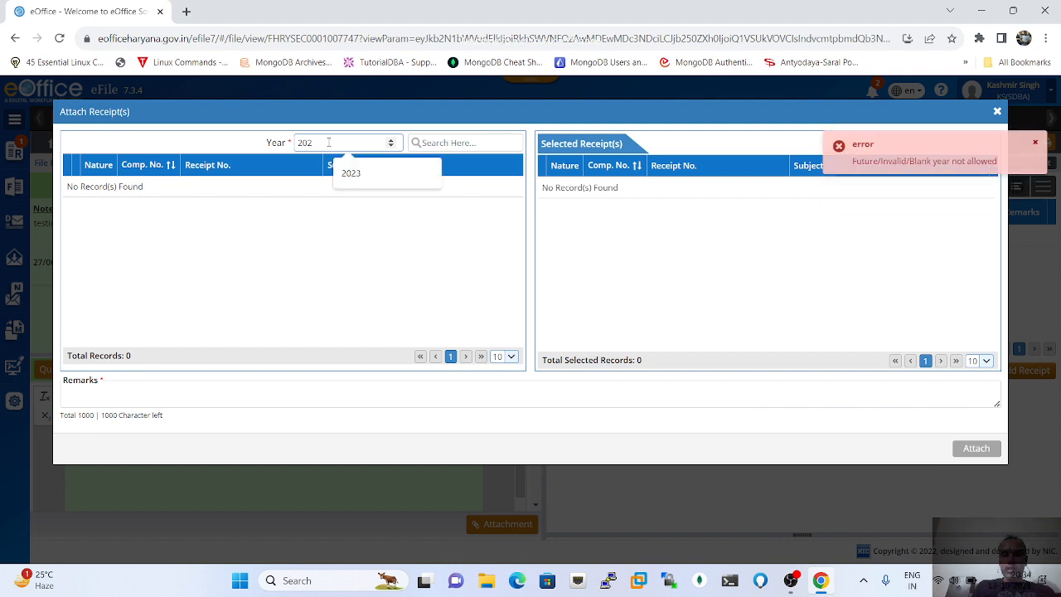
pyautogui.write('1')
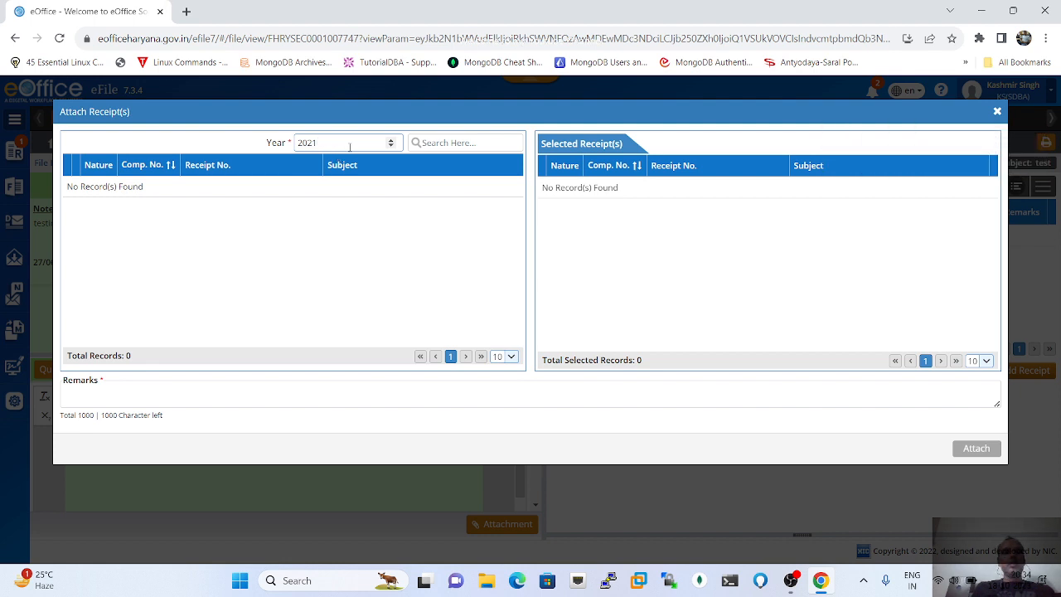
pyautogui.click(392, 142)
pyautogui.click(391, 142)
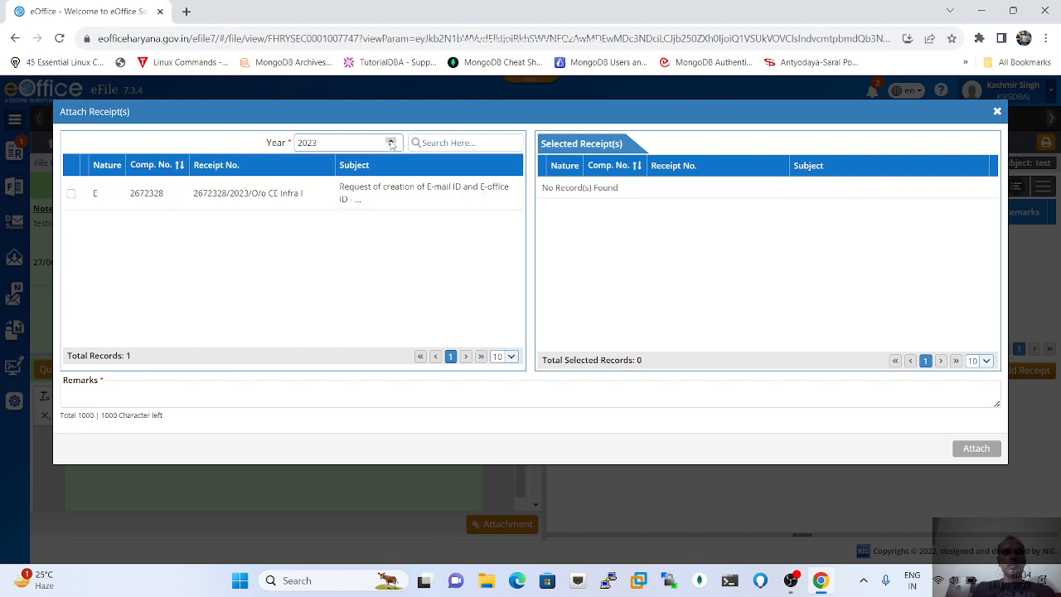
# Attach the receipt about creation of E-mail ID and E-office ID with the remark "Ok neet to put in put in file."
pyautogui.click(71, 196)
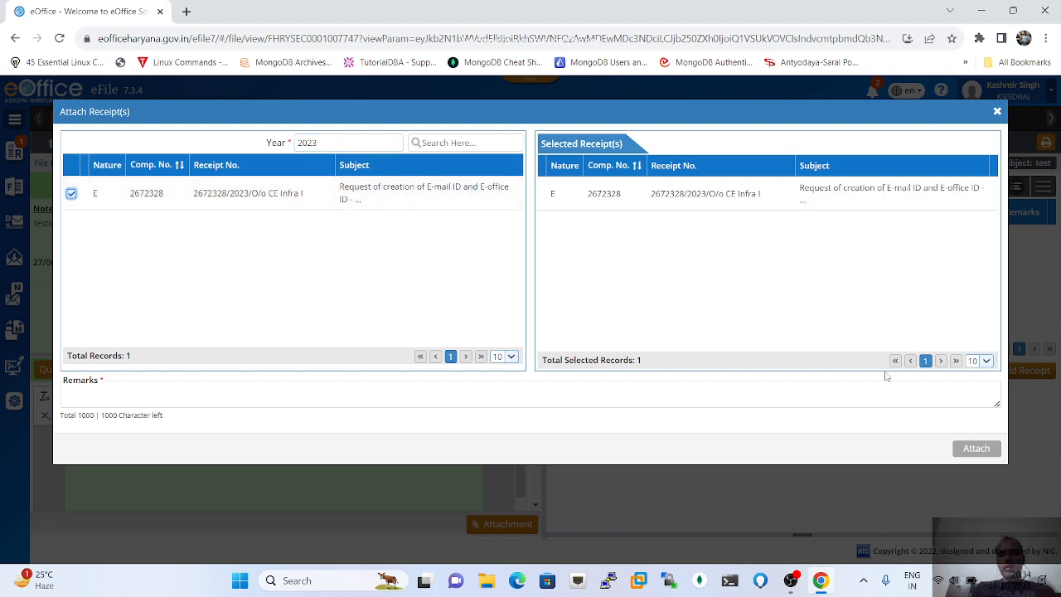
pyautogui.click(379, 395)
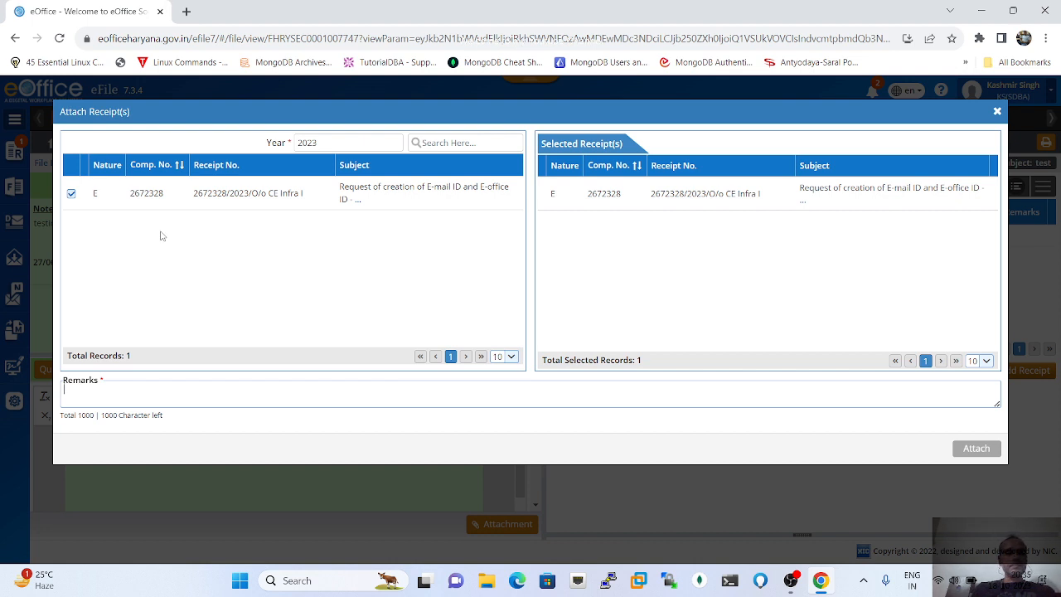
pyautogui.click(106, 394)
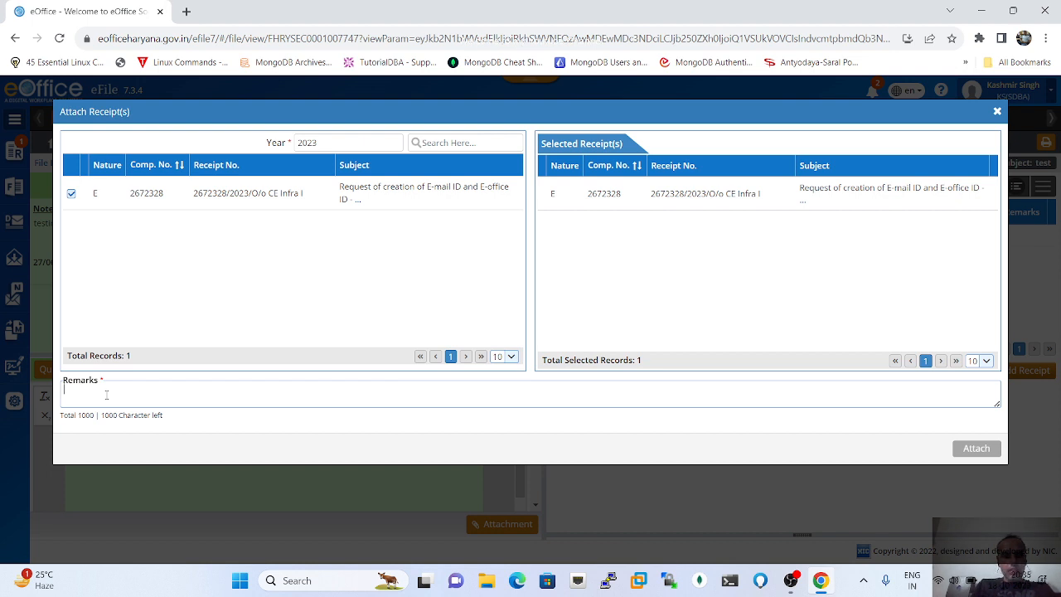
pyautogui.write('Ok nee')
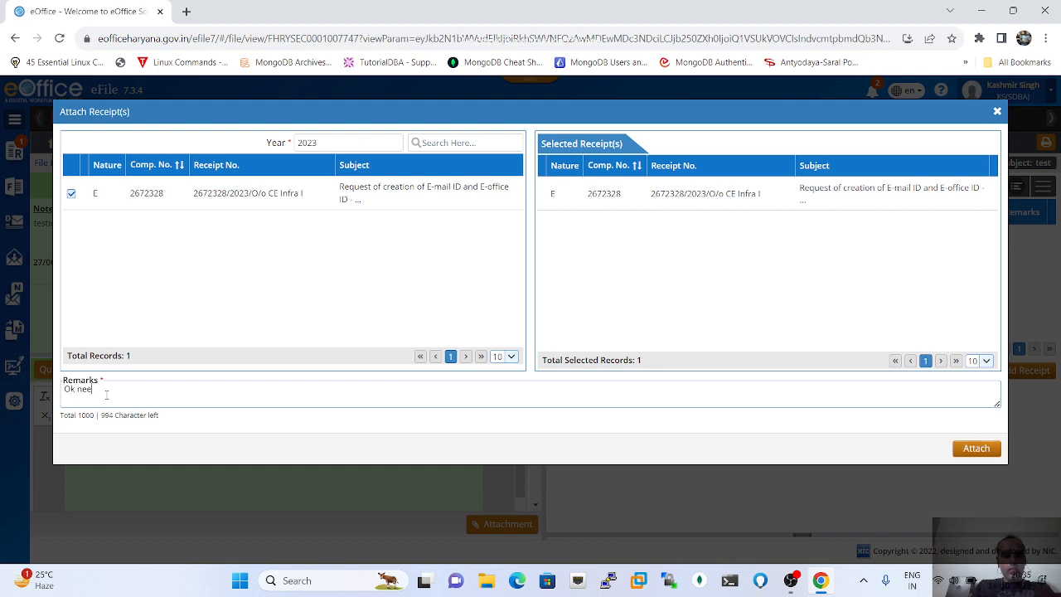
pyautogui.write('t to put in put in file.')
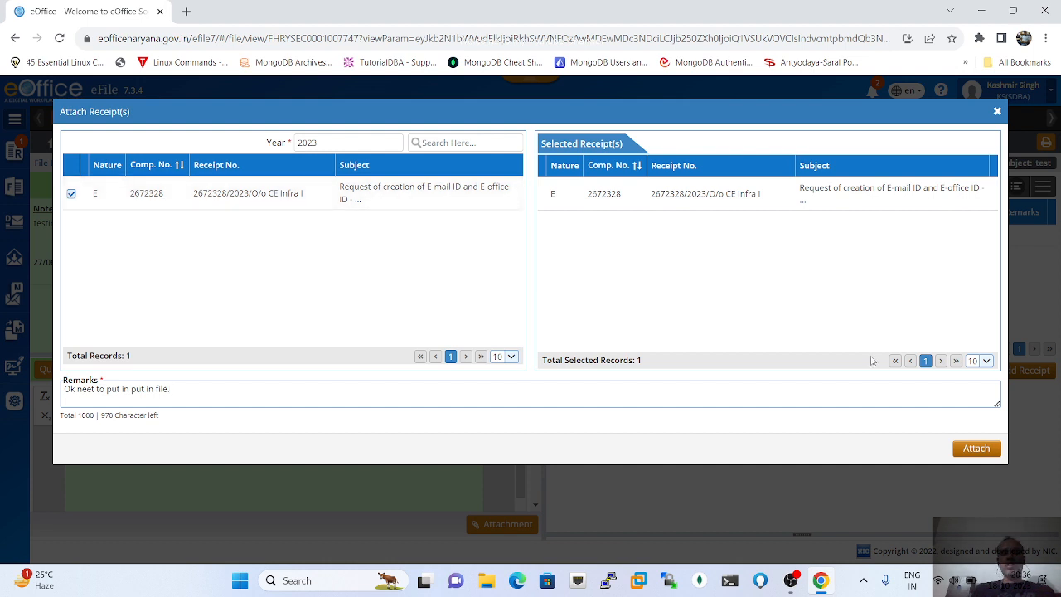
pyautogui.click(982, 451)
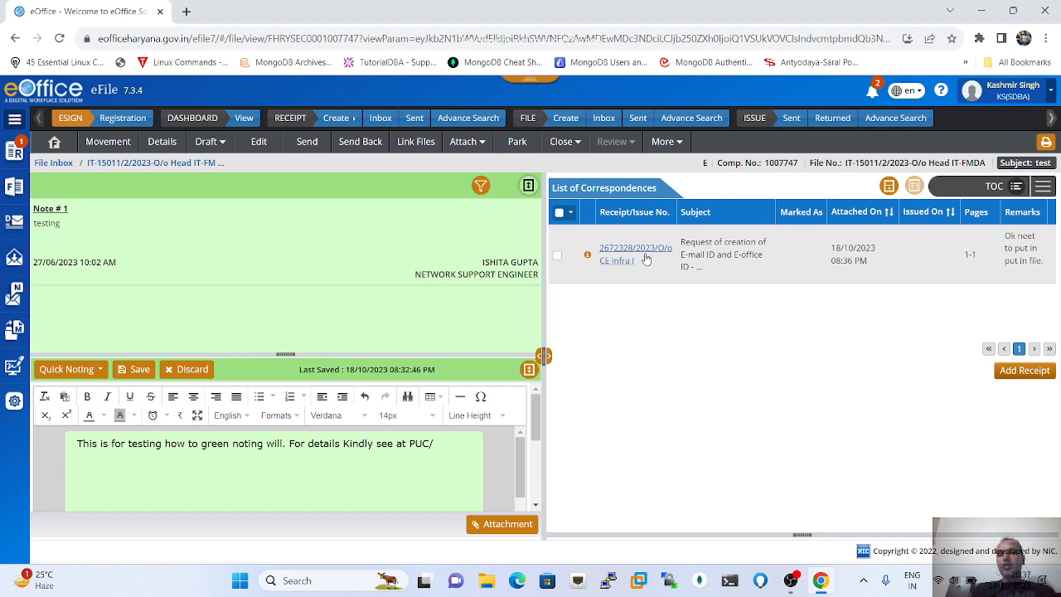
# Display all of the file's correspondence and read through the attached letter
pyautogui.click(1043, 189)
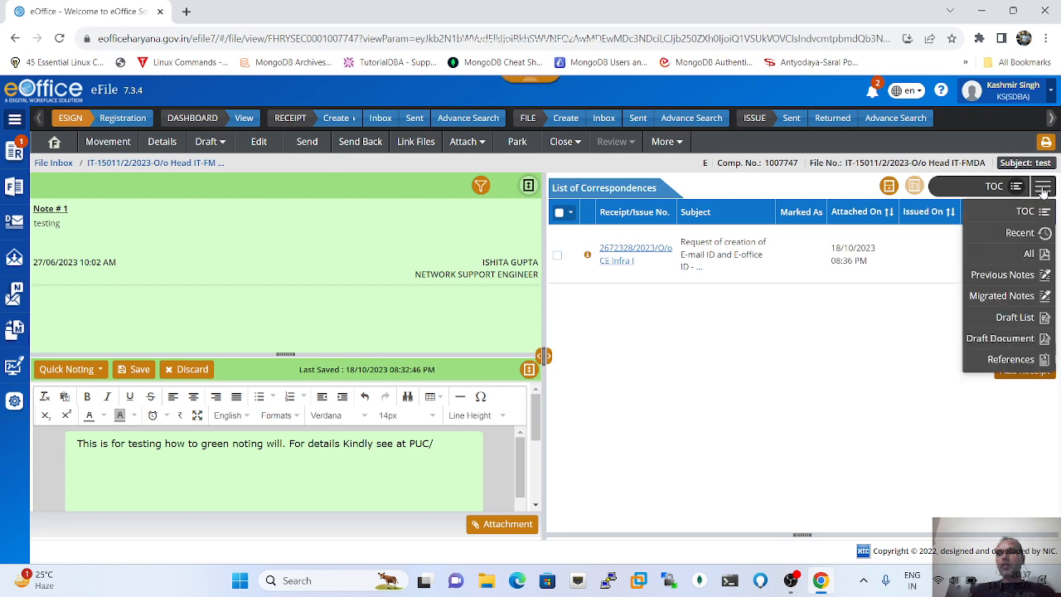
pyautogui.click(1031, 256)
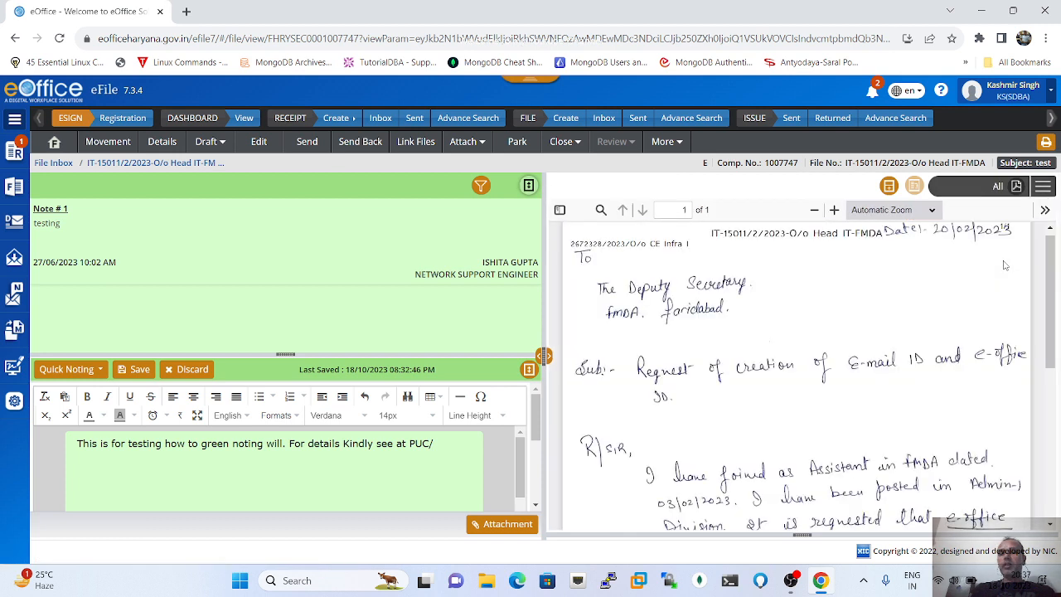
pyautogui.scroll(-5, 793, 321)
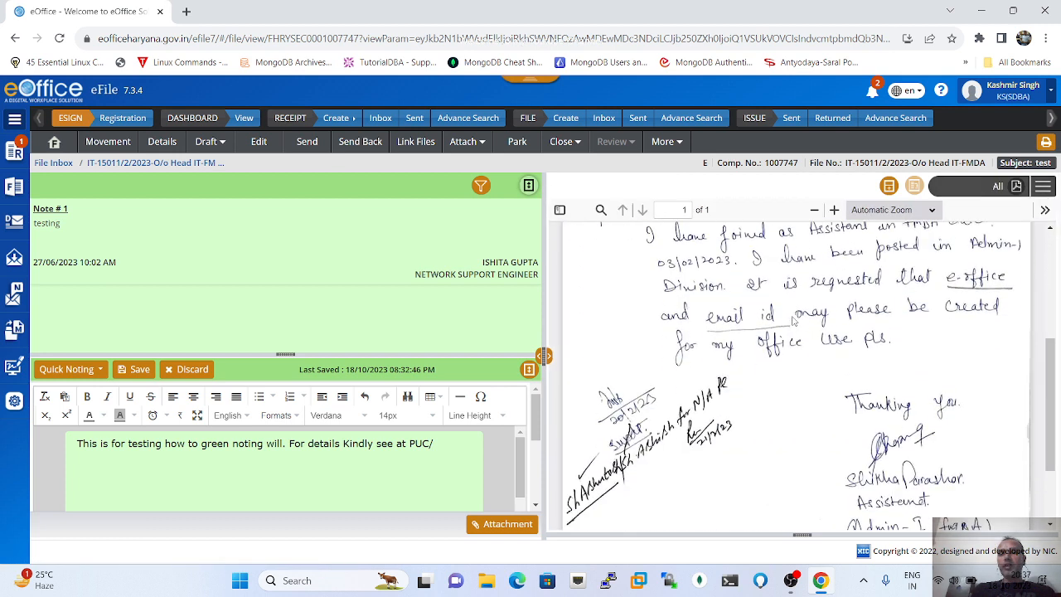
pyautogui.scroll(5, 794, 321)
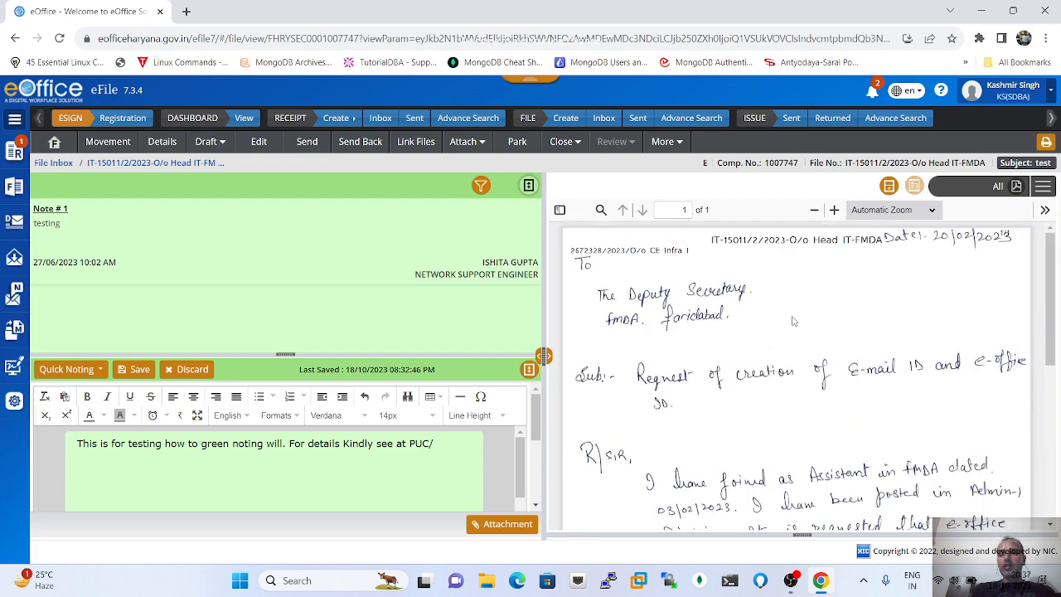
# Complete the reference at the end of the green note as "PUC/1"
pyautogui.press('super+d')
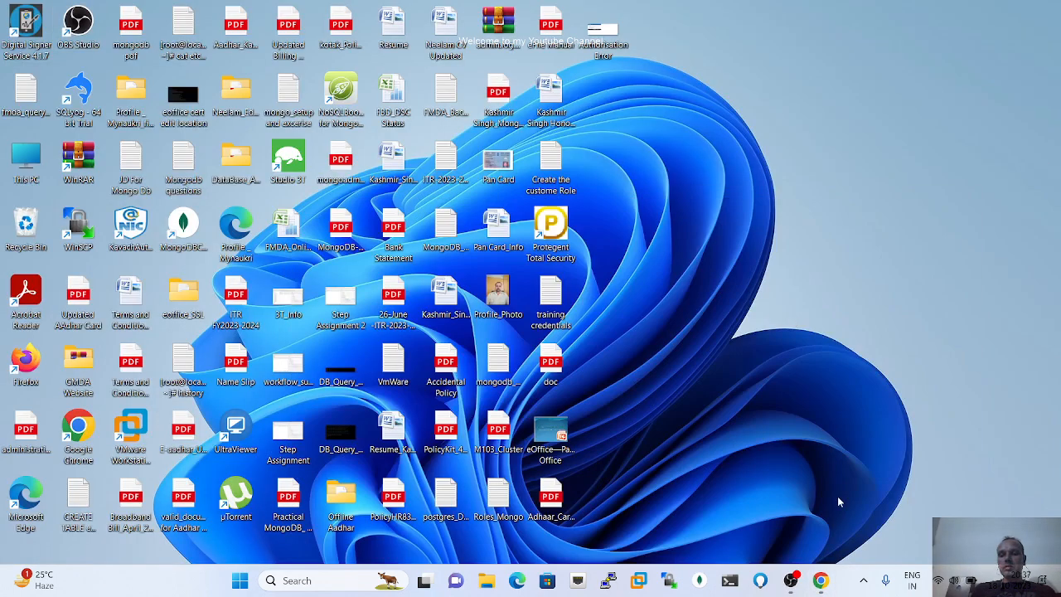
pyautogui.click(821, 581)
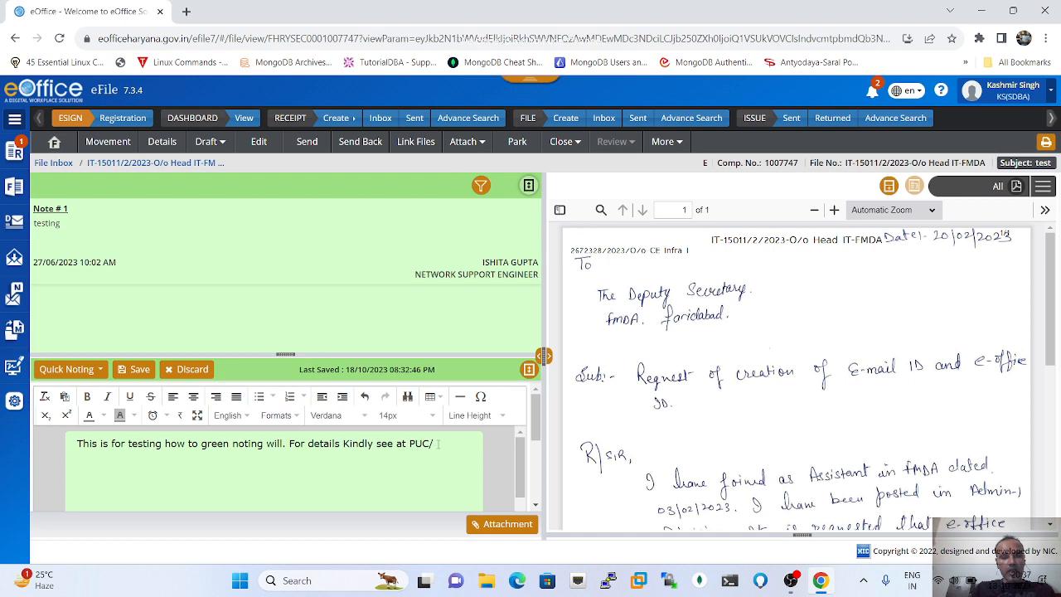
pyautogui.write('1')
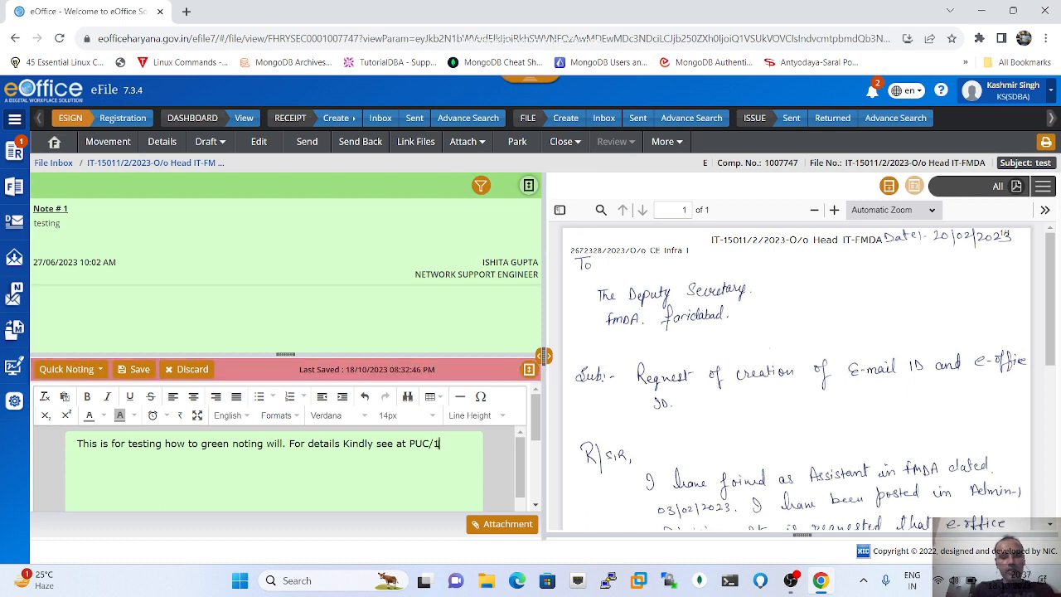
# Link the words "Kindly see at PUC/1" in the green note to correspondence page number 1
pyautogui.moveTo(440, 444); pyautogui.dragTo(344, 446)
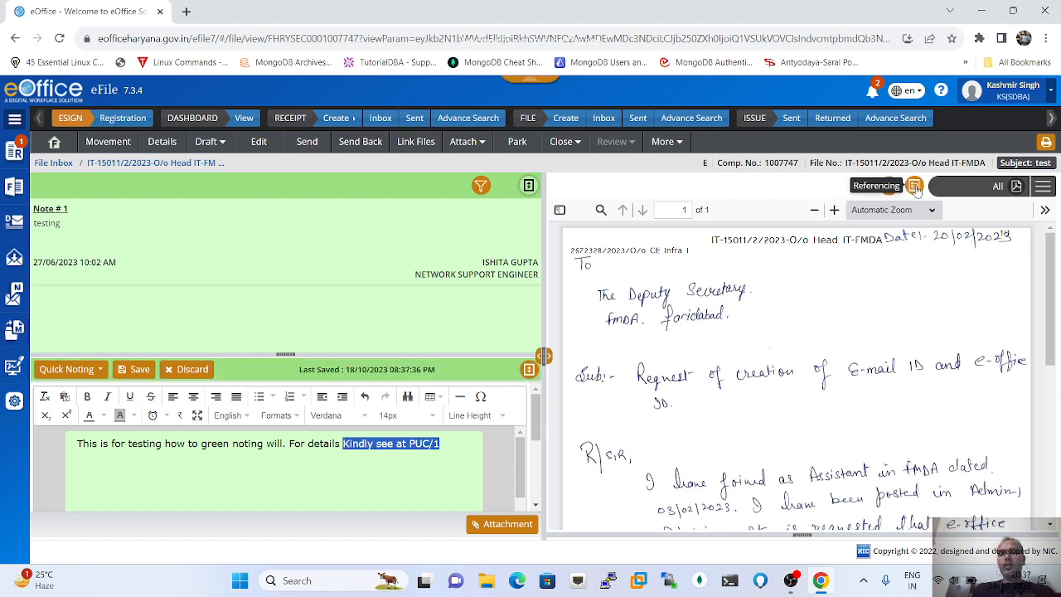
pyautogui.click(915, 186)
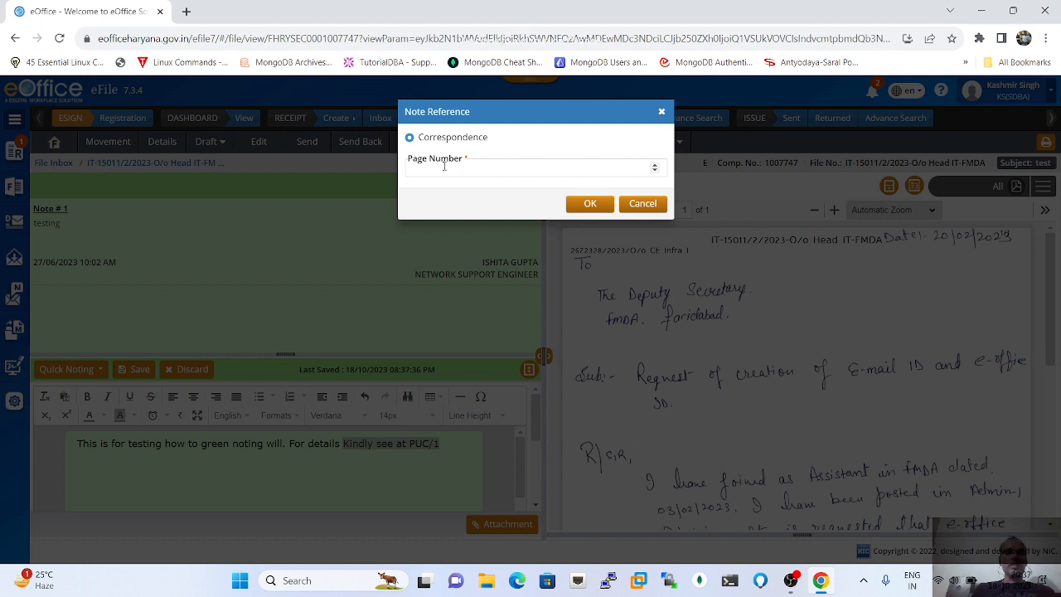
pyautogui.click(444, 166)
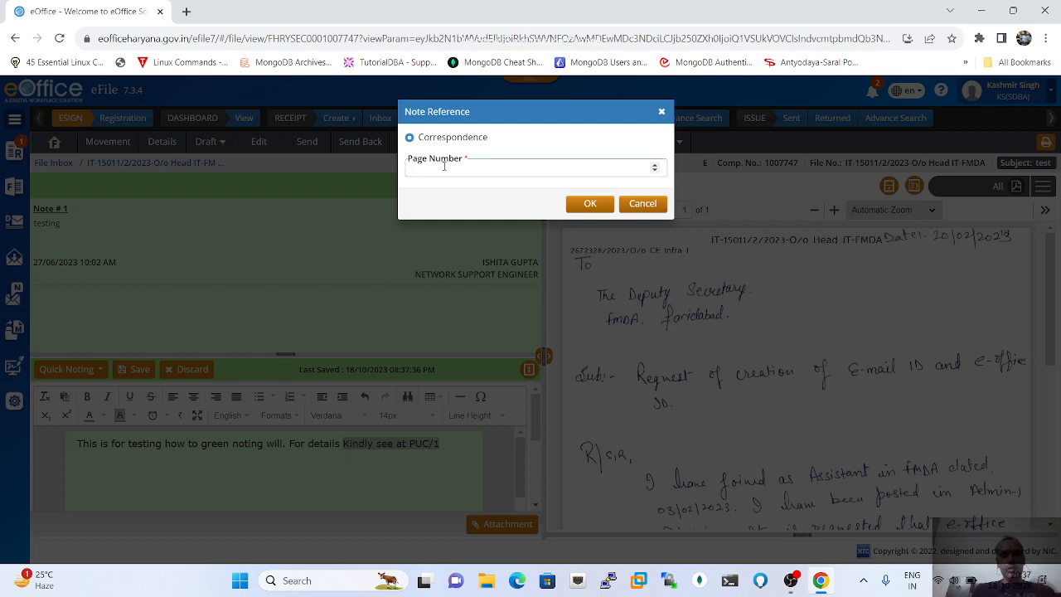
pyautogui.write('1')
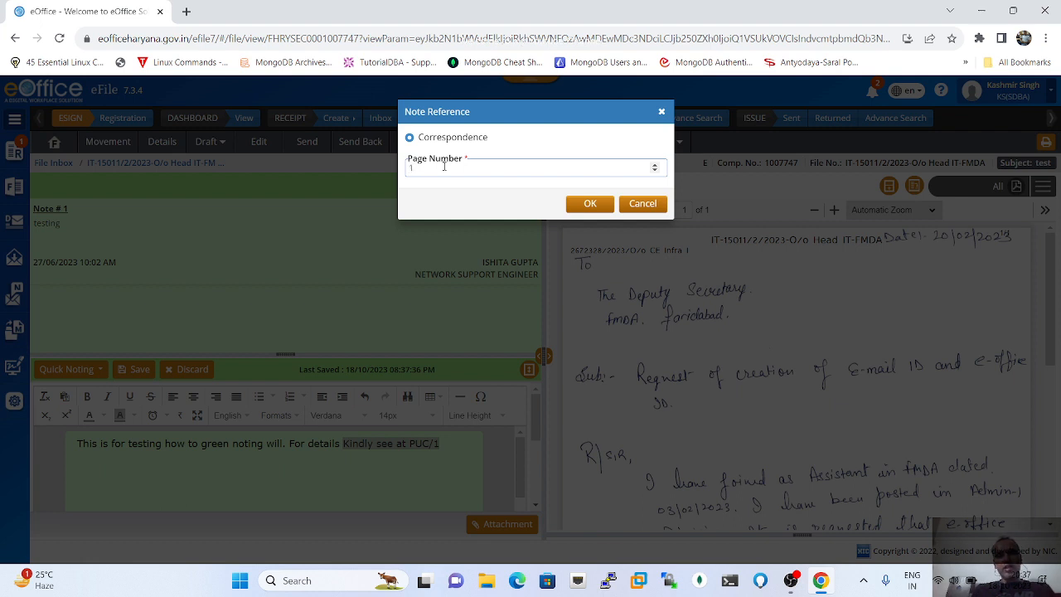
pyautogui.click(590, 204)
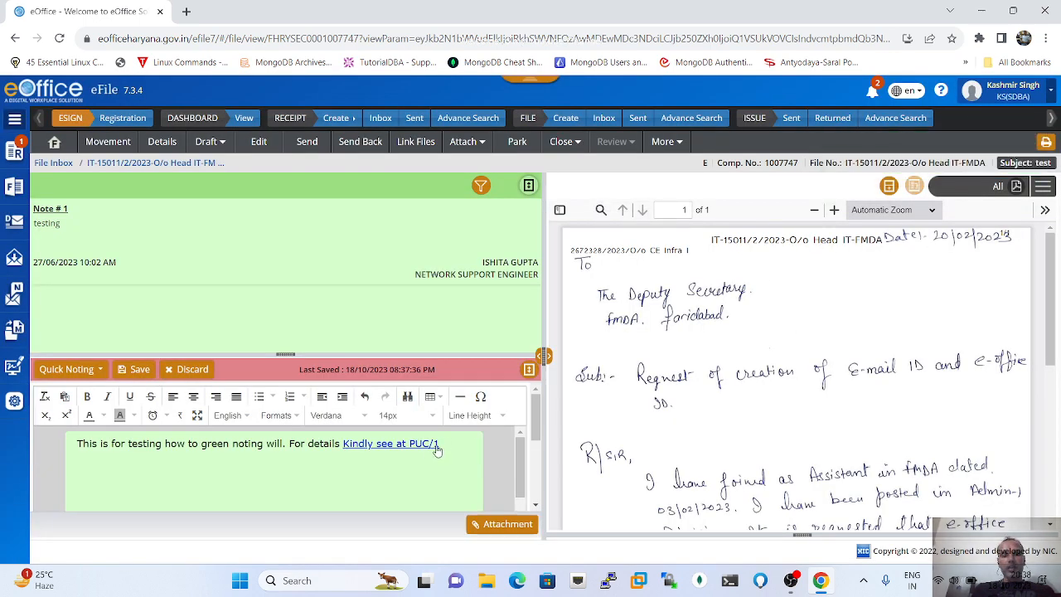
# Open the "Kindly see at PUC/1" reference from the green note, read through the referred correspondence, and close it
pyautogui.click(377, 448)
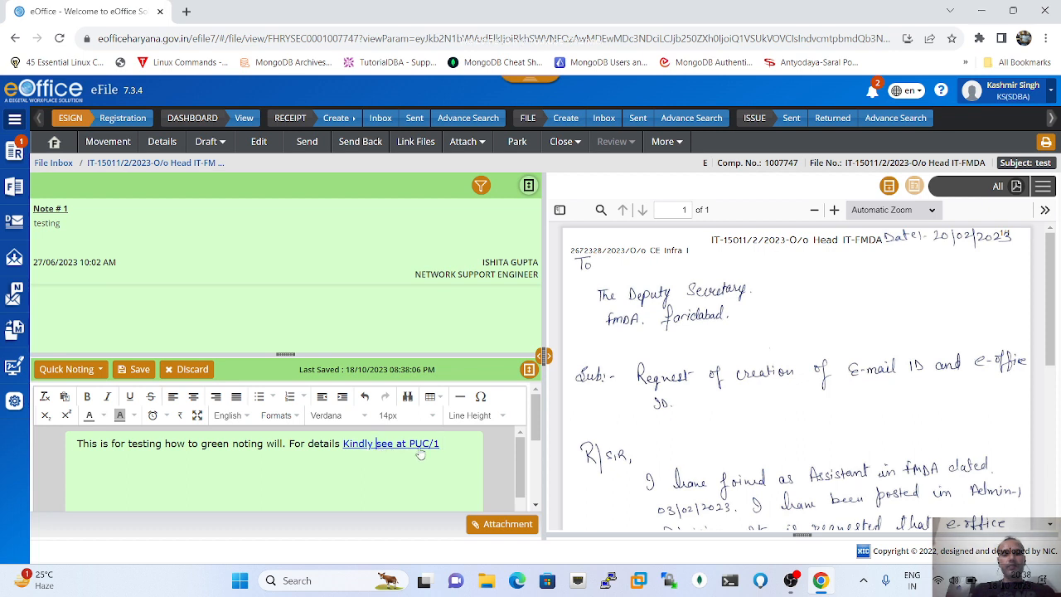
pyautogui.click(419, 451)
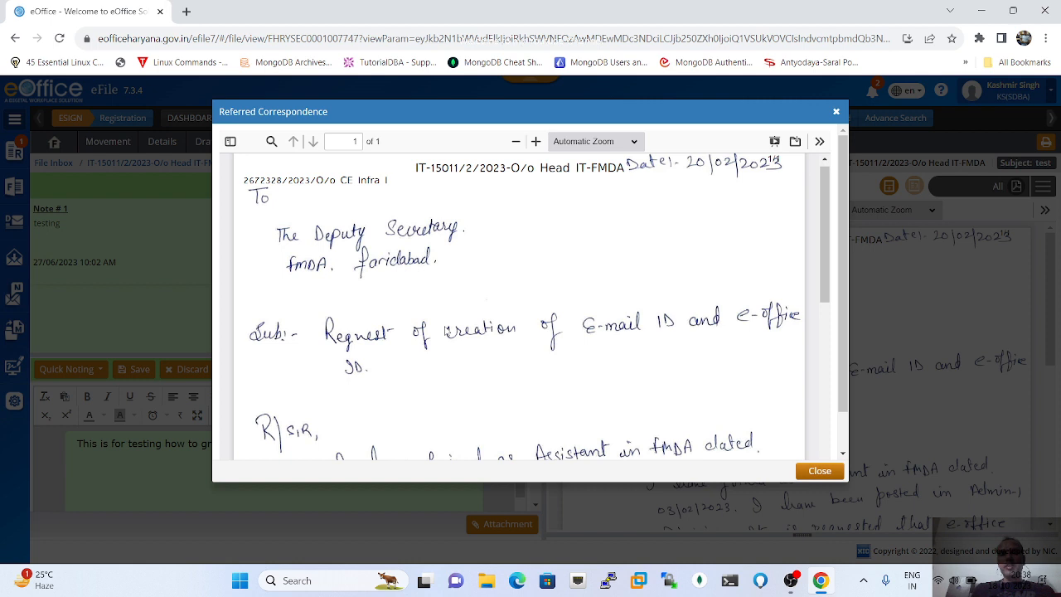
pyautogui.scroll(1, 446, 332)
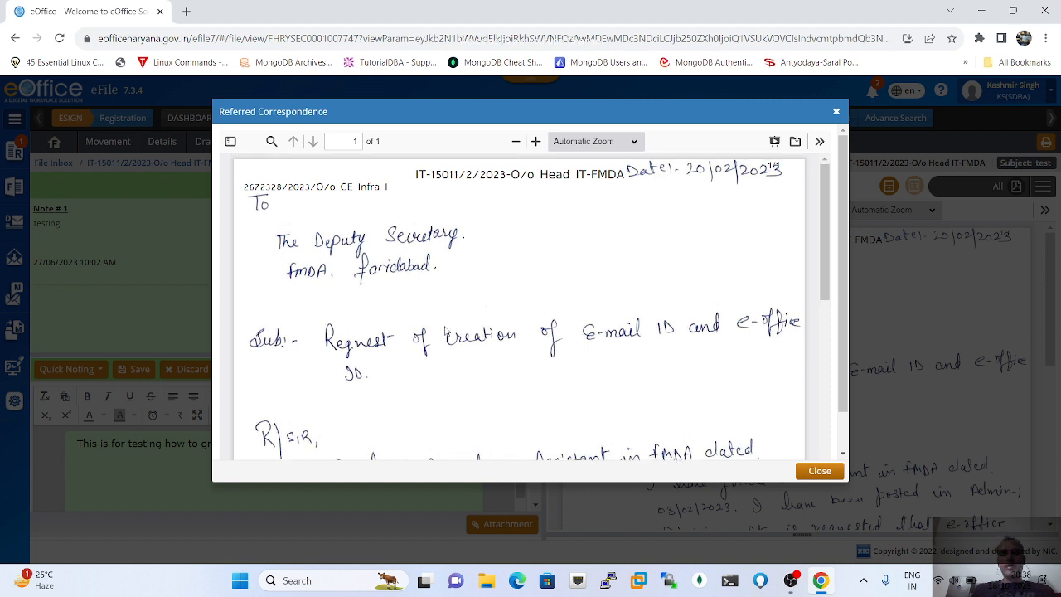
pyautogui.scroll(-5, 446, 331)
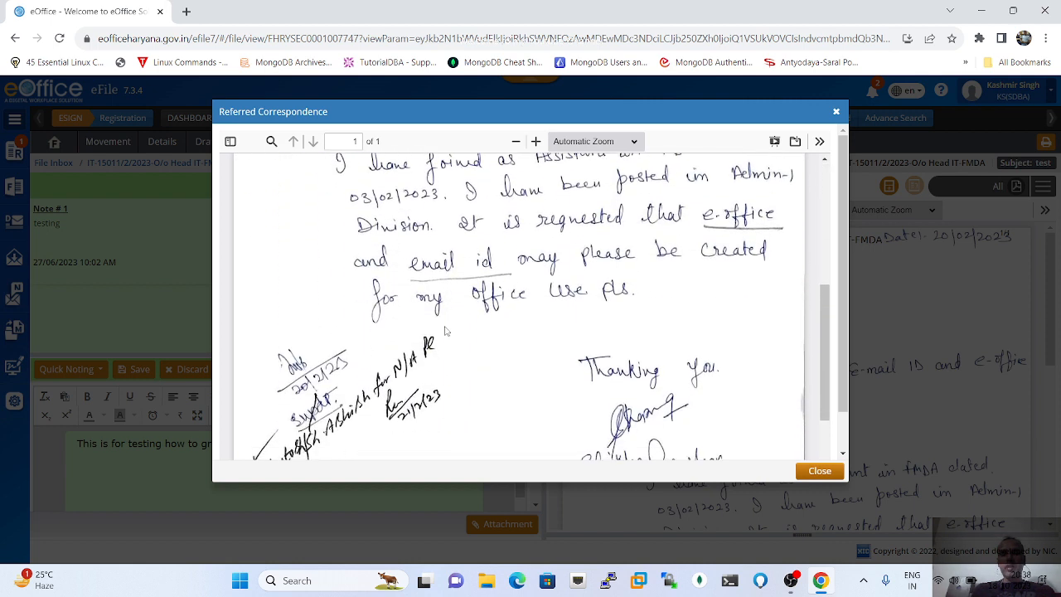
pyautogui.scroll(-2, 446, 331)
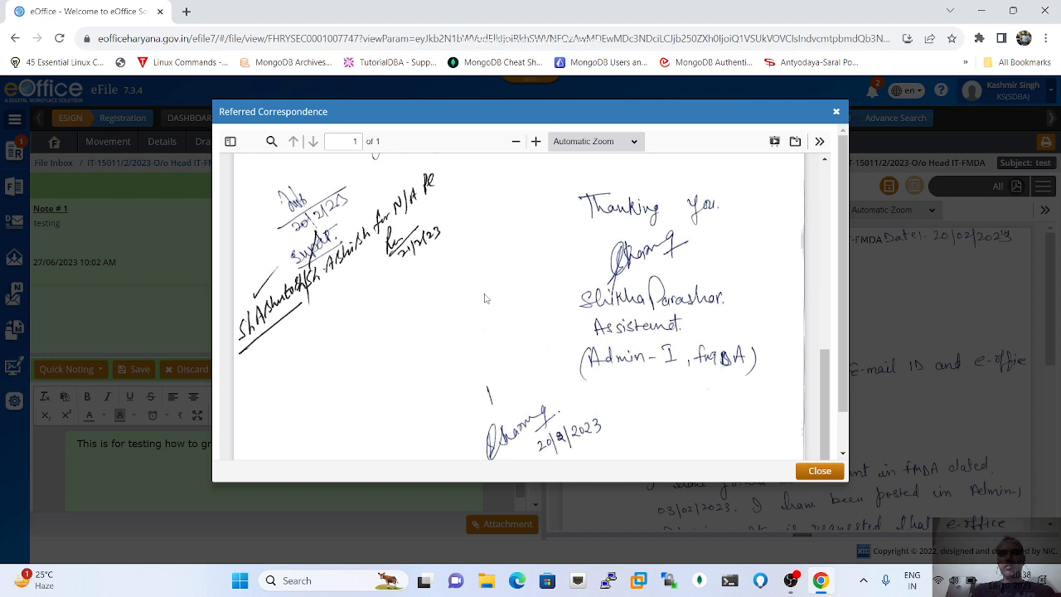
pyautogui.scroll(1, 492, 297)
pyautogui.scroll(4, 492, 298)
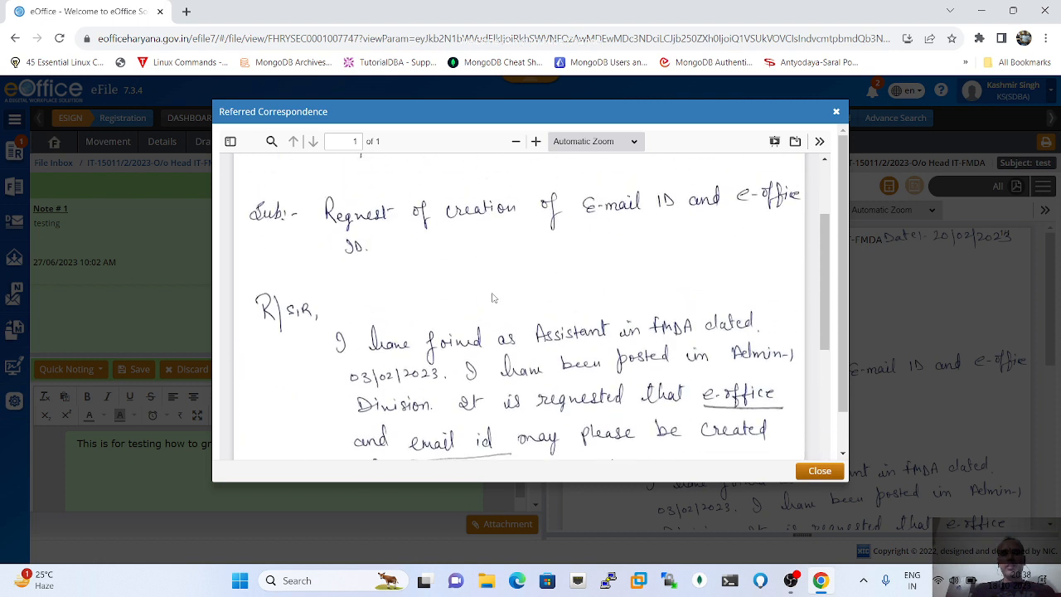
pyautogui.click(819, 471)
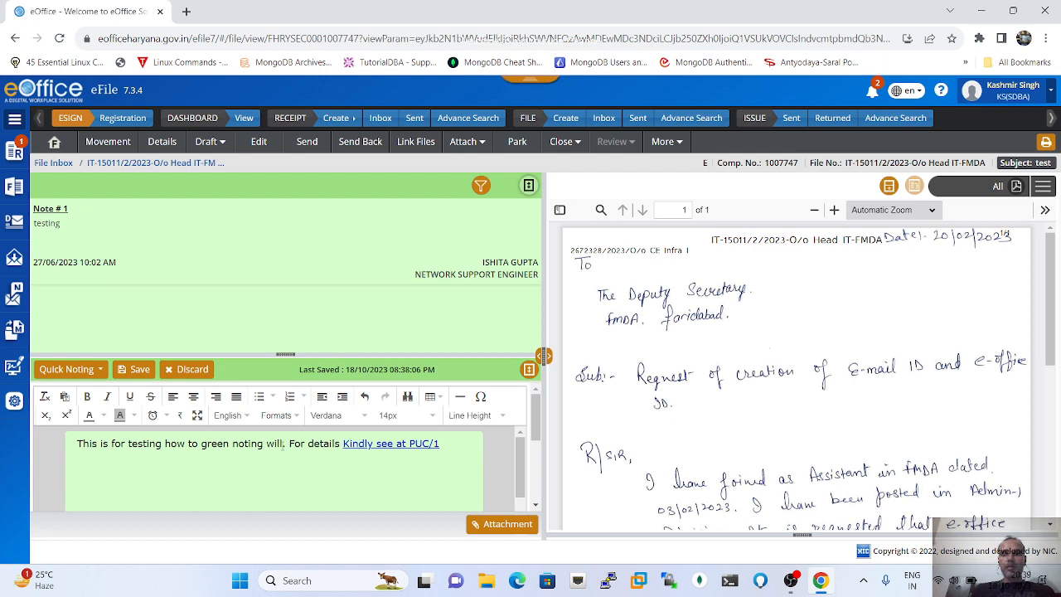
# Display the file's previous notes and check the signatory and designation under Note # 1
pyautogui.click(1043, 188)
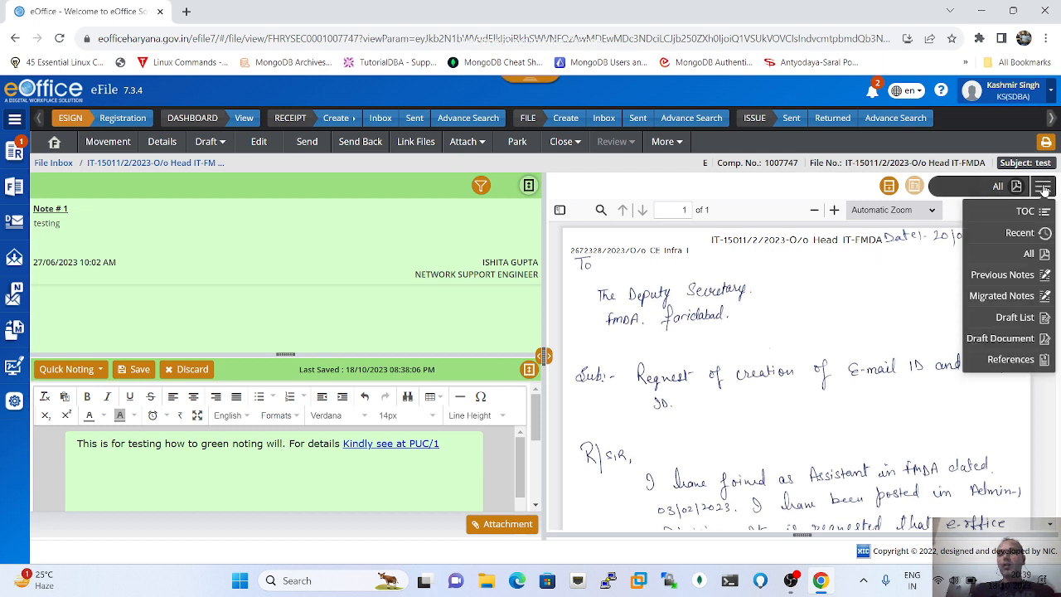
pyautogui.click(1003, 274)
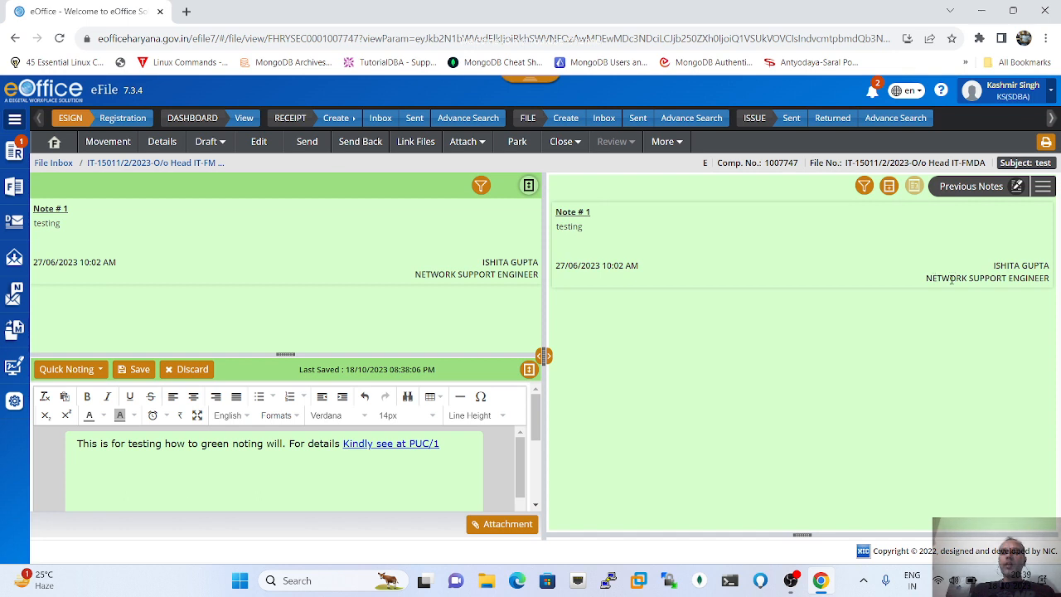
pyautogui.moveTo(926, 283); pyautogui.dragTo(1051, 278)
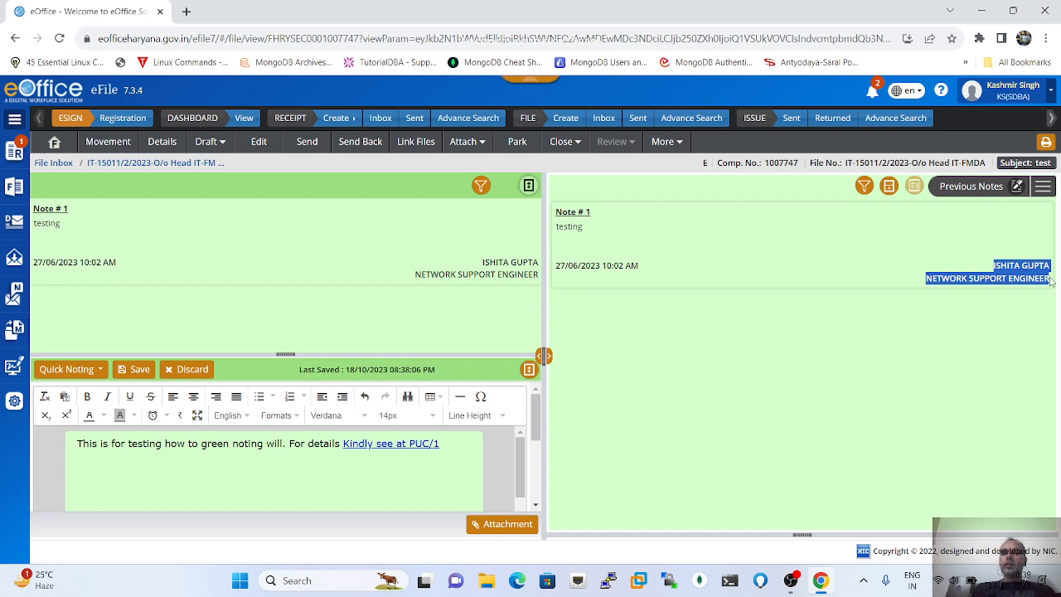
pyautogui.click(908, 275)
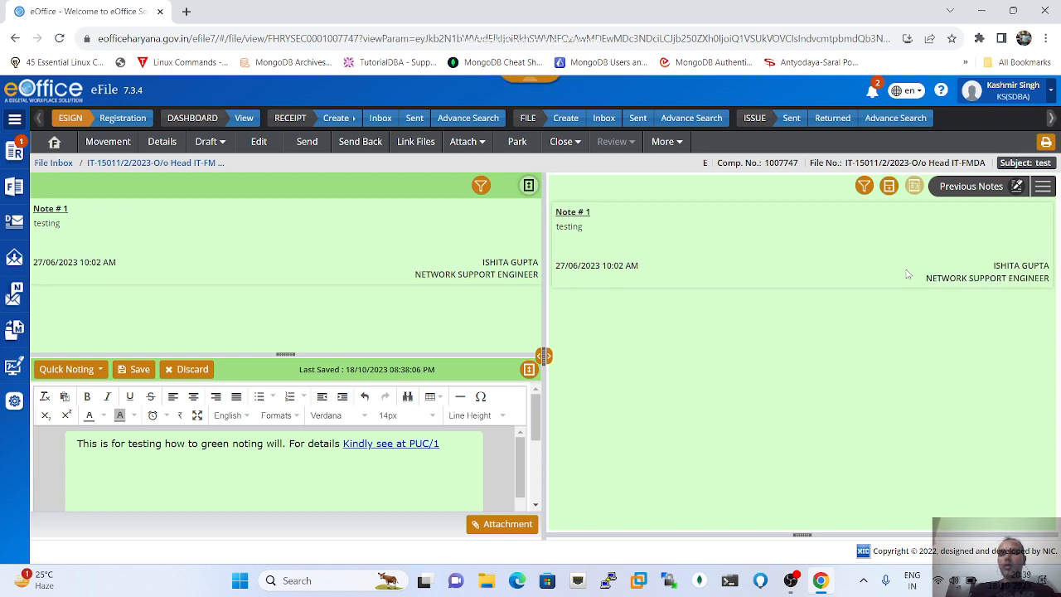
pyautogui.moveTo(923, 280); pyautogui.dragTo(1057, 278)
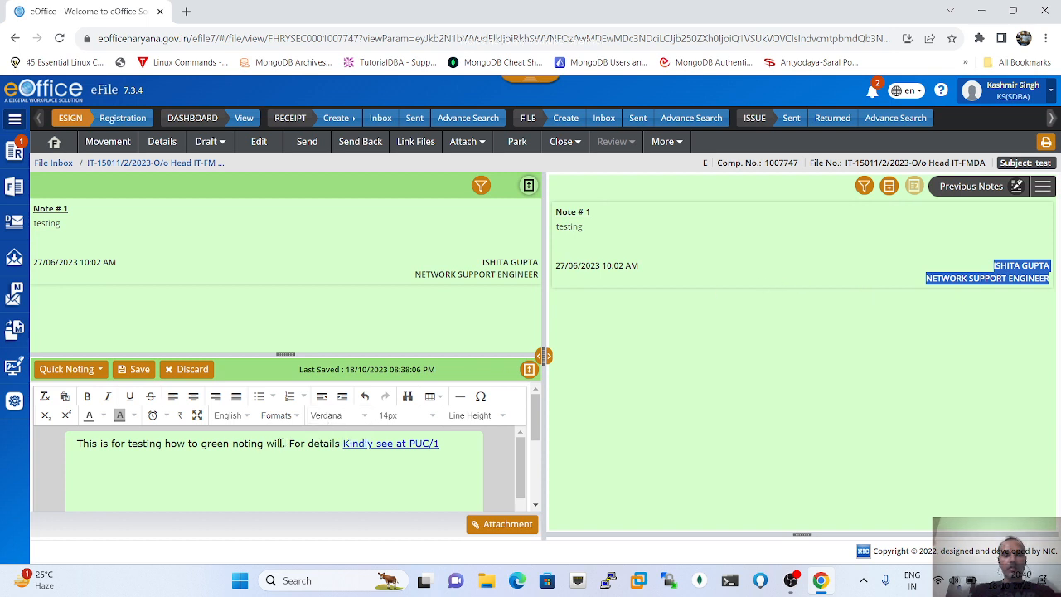
# Refer Note # 1 from the words "noting wil" in the green note
pyautogui.moveTo(283, 443); pyautogui.dragTo(232, 443)
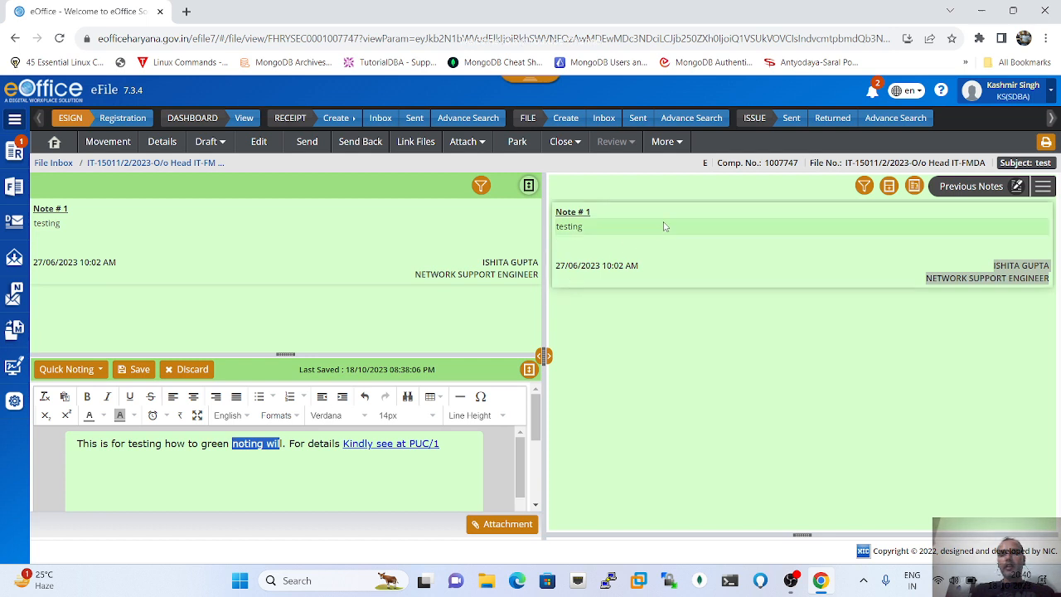
pyautogui.rightClick(702, 243)
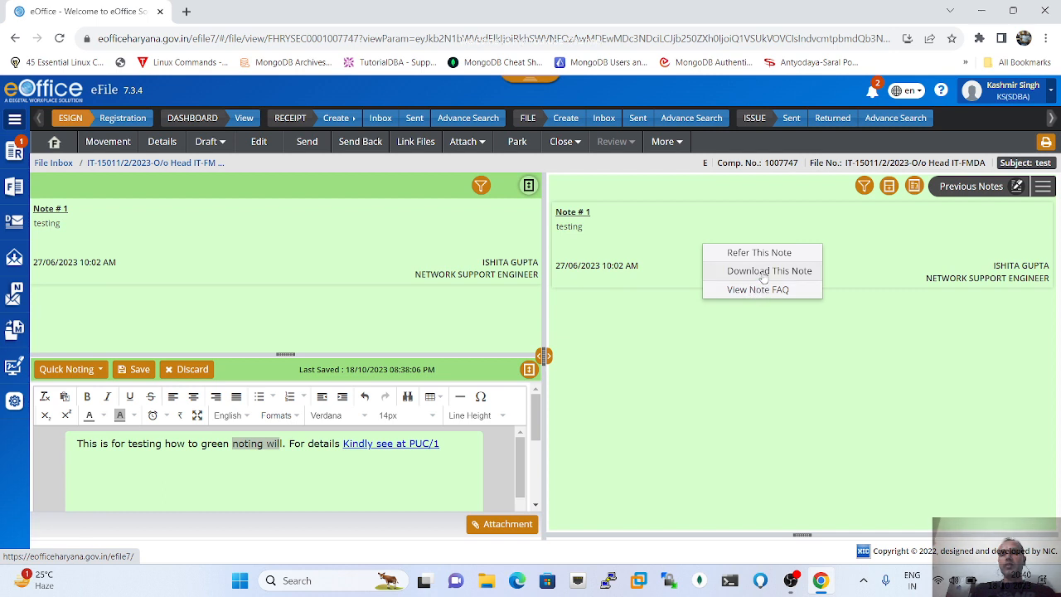
pyautogui.click(758, 255)
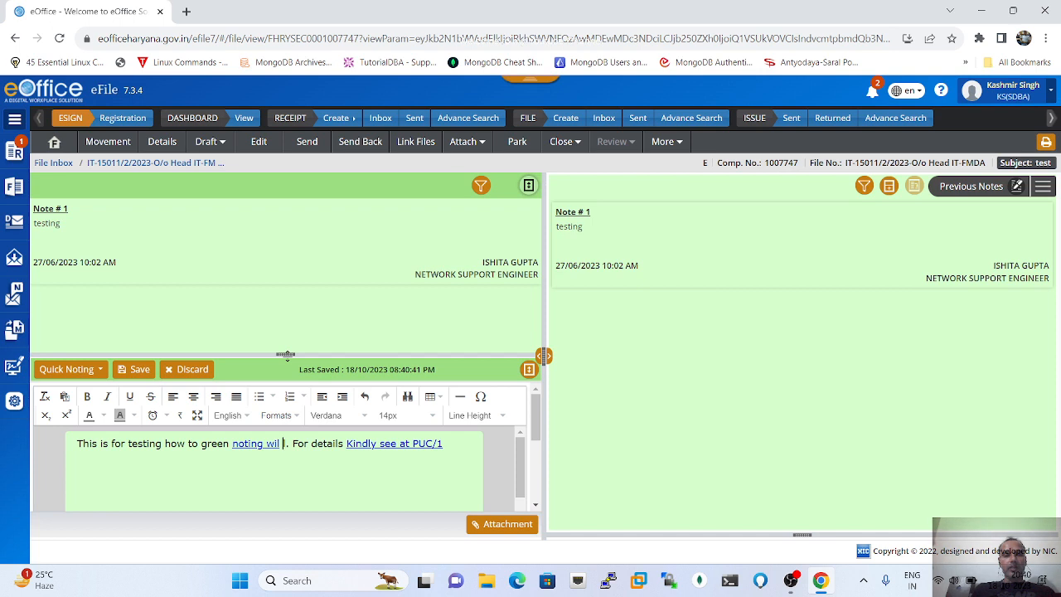
# Enlarge the note editor slightly, show the existing notes at full height, and restore the split view with the editor
pyautogui.moveTo(285, 355); pyautogui.dragTo(299, 329)
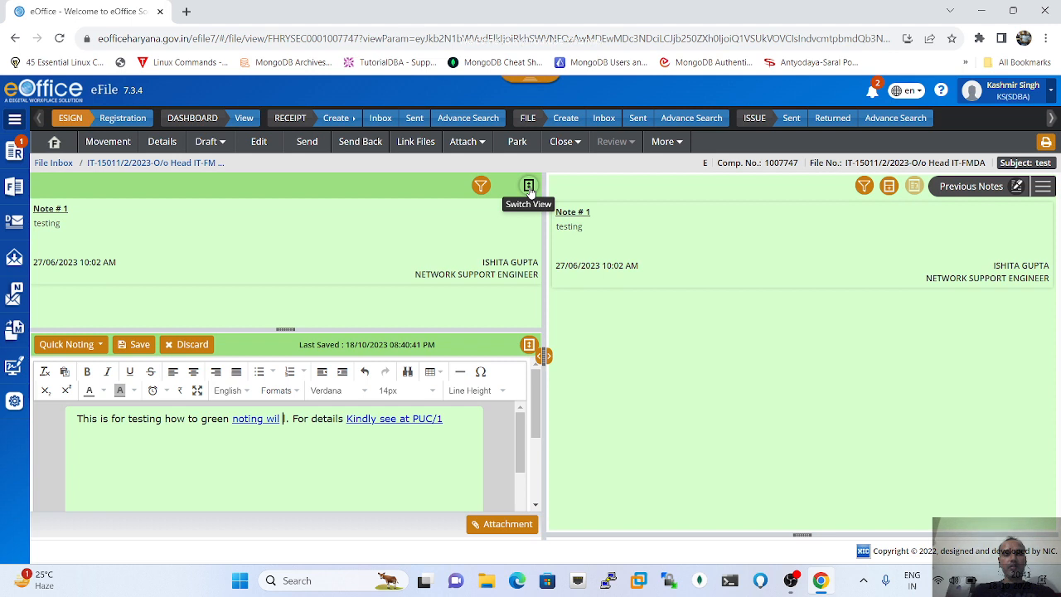
pyautogui.click(529, 186)
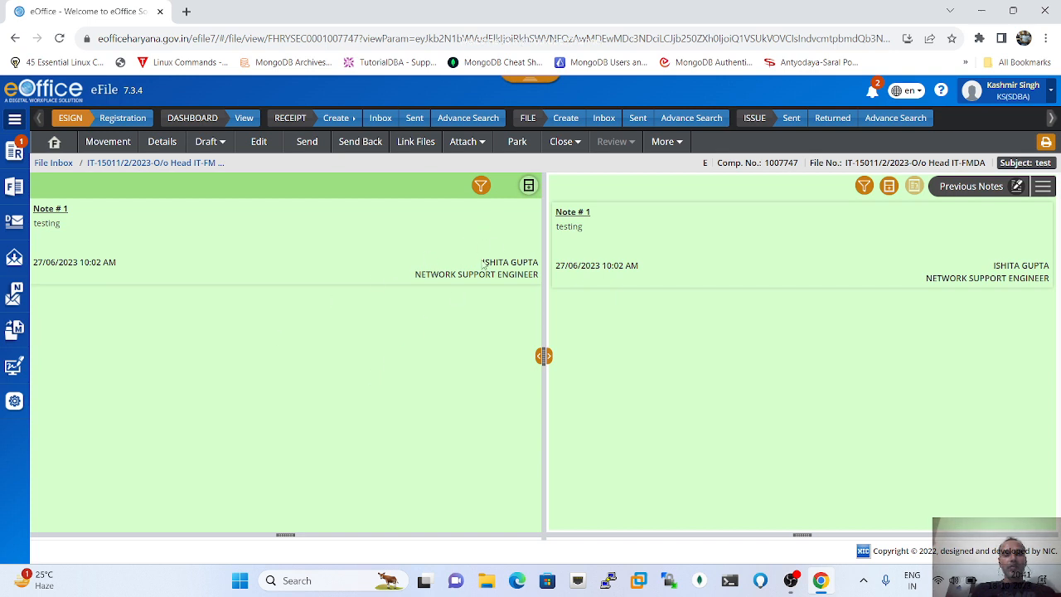
pyautogui.click(529, 187)
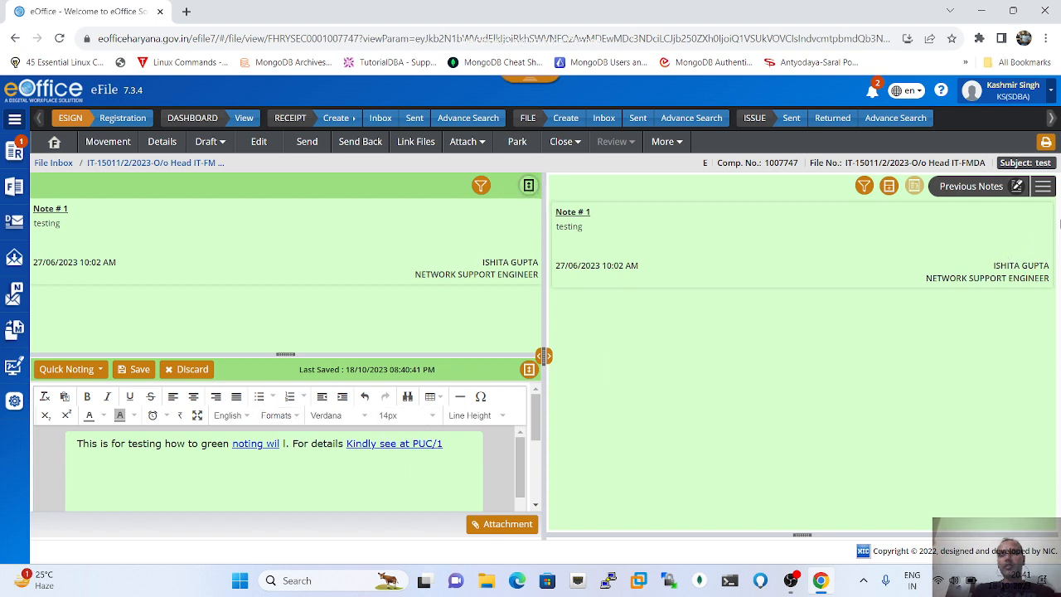
# Display the file's table of contents and select the receipt about creation of E-mail ID and E-office ID
pyautogui.click(1045, 187)
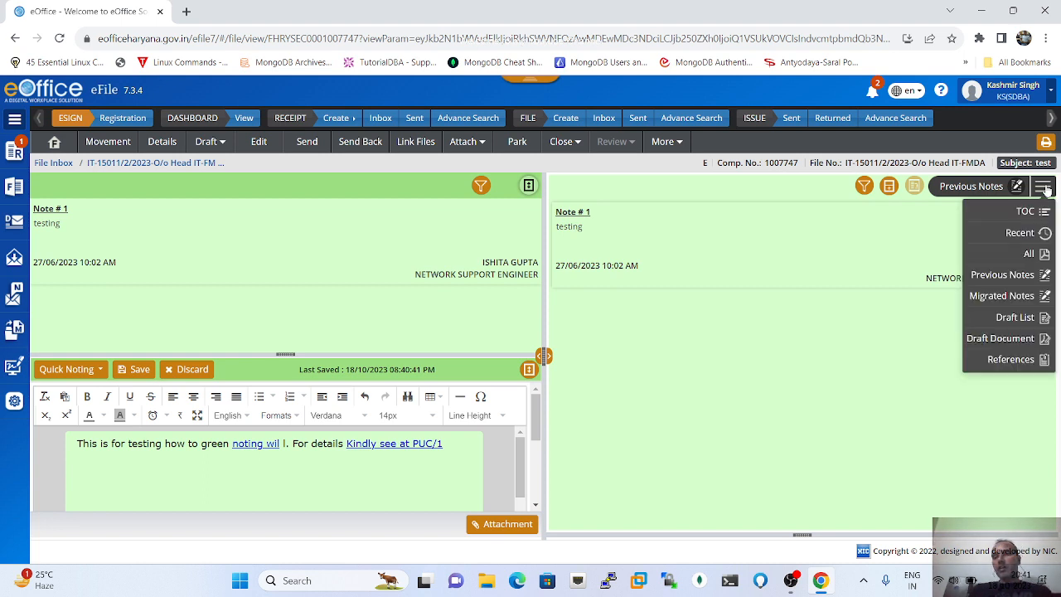
pyautogui.click(1028, 212)
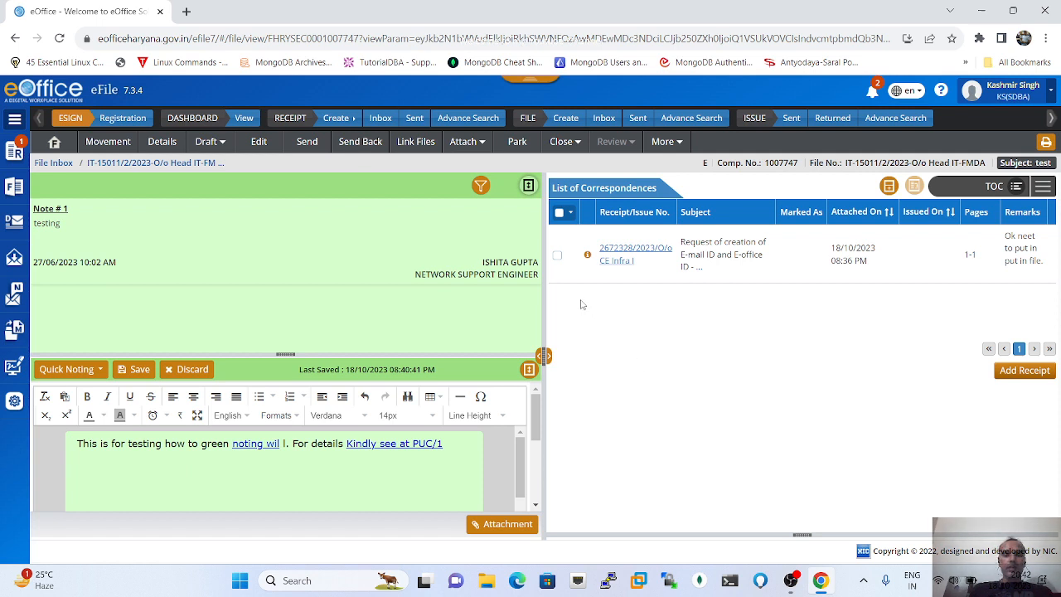
pyautogui.click(558, 258)
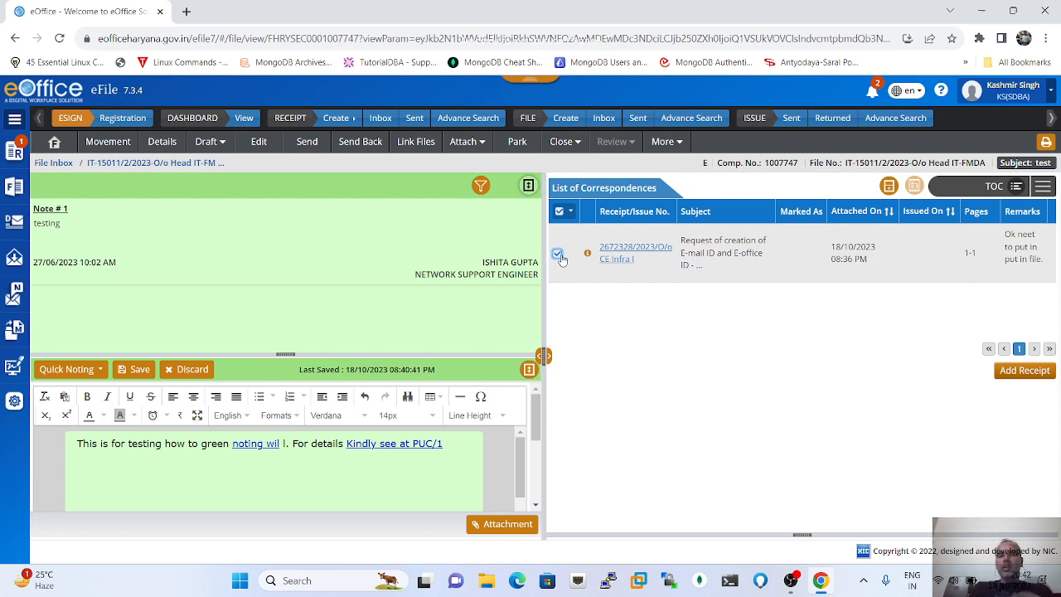
# Examine the actions available for the selected receipt, including the remarks required for Detach, without applying any of them
pyautogui.click(572, 213)
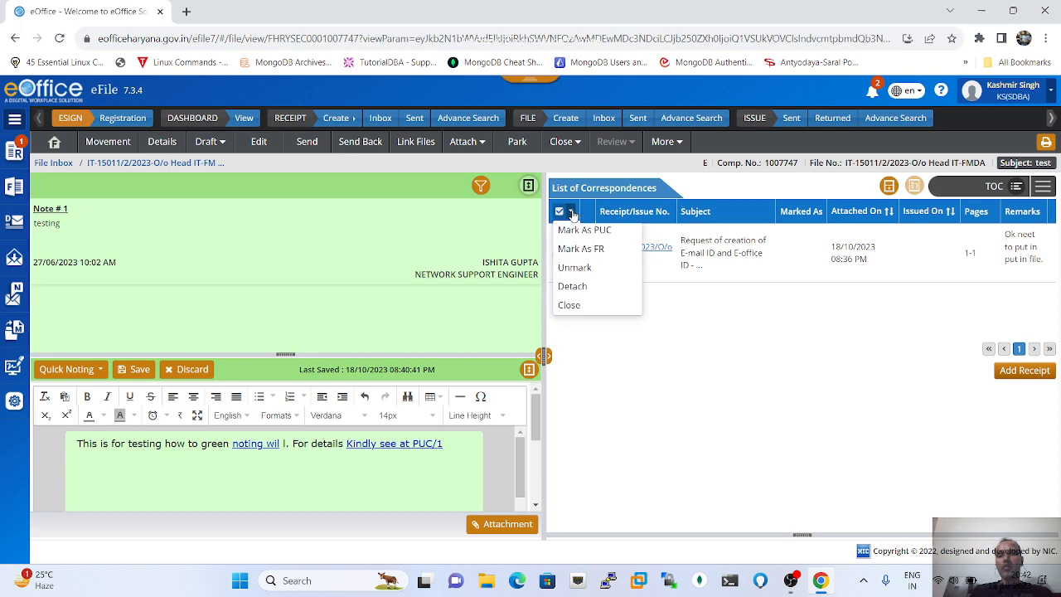
pyautogui.click(578, 290)
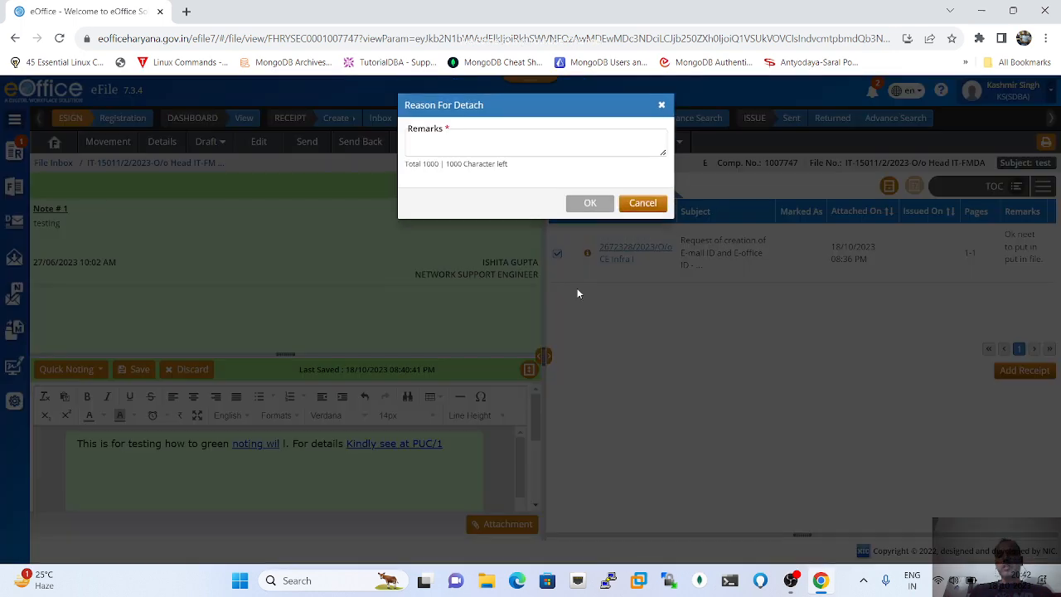
pyautogui.click(455, 150)
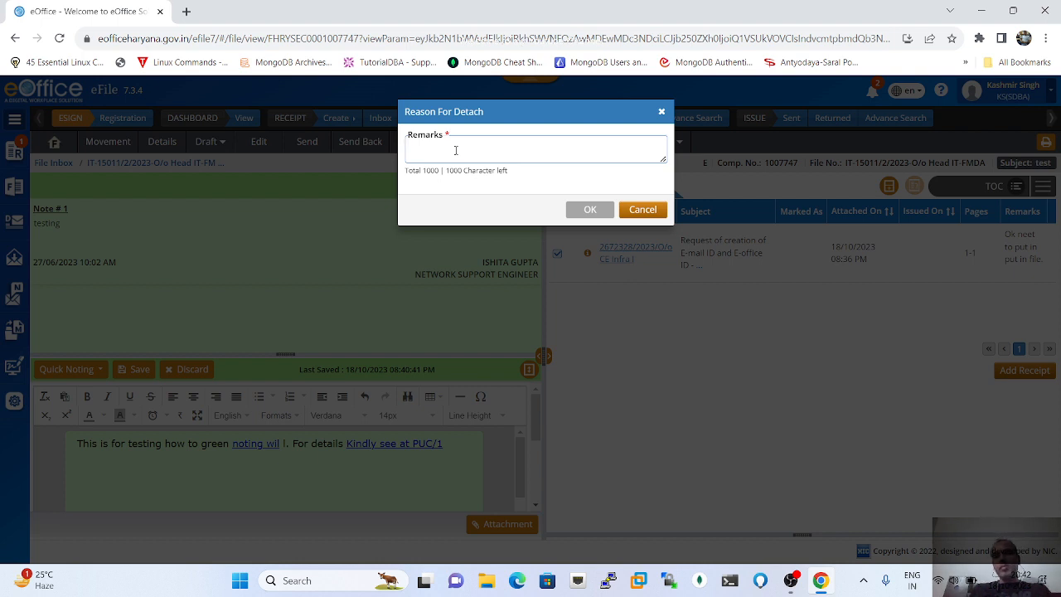
pyautogui.click(662, 113)
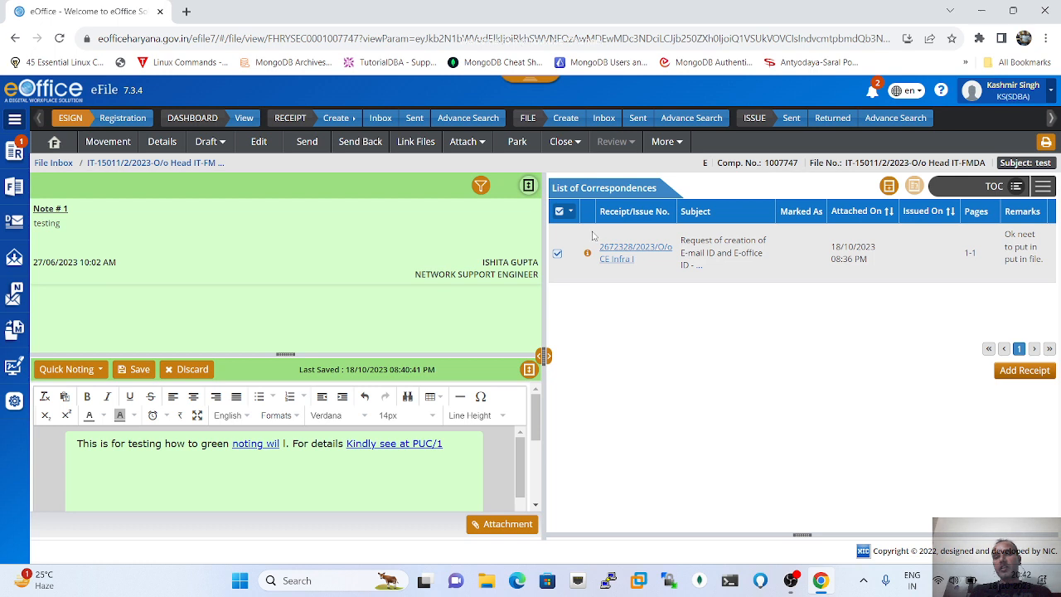
pyautogui.click(571, 213)
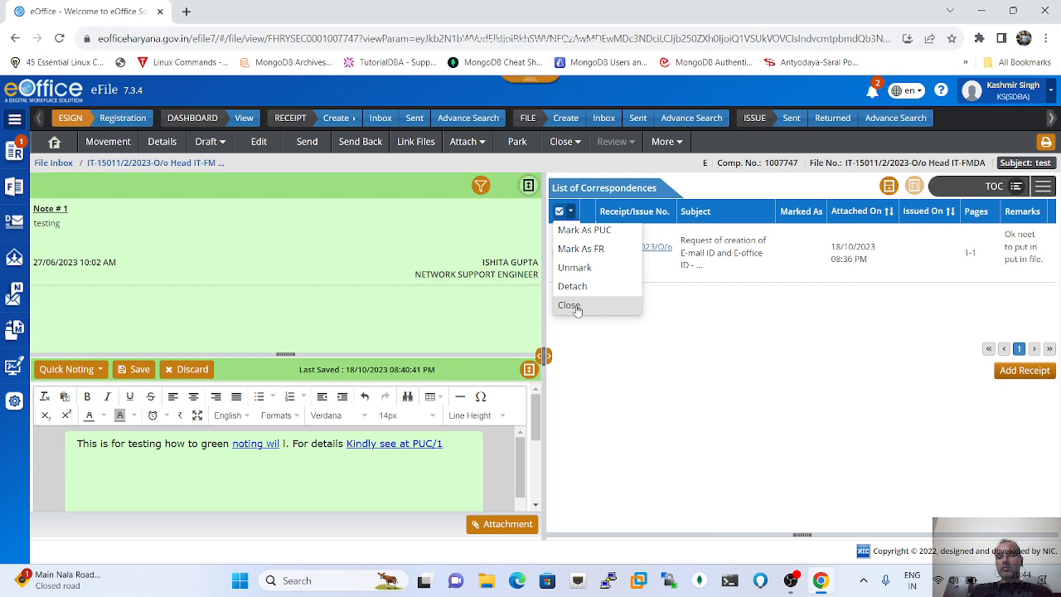
pyautogui.click(693, 301)
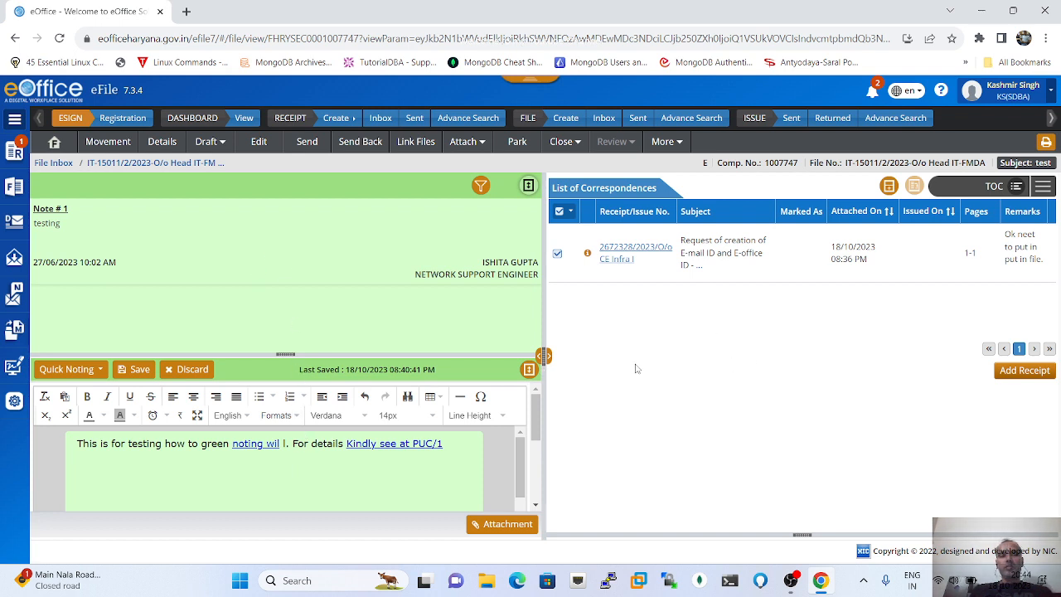
# Discard the green note and start adding a yellow note to the file
pyautogui.click(174, 371)
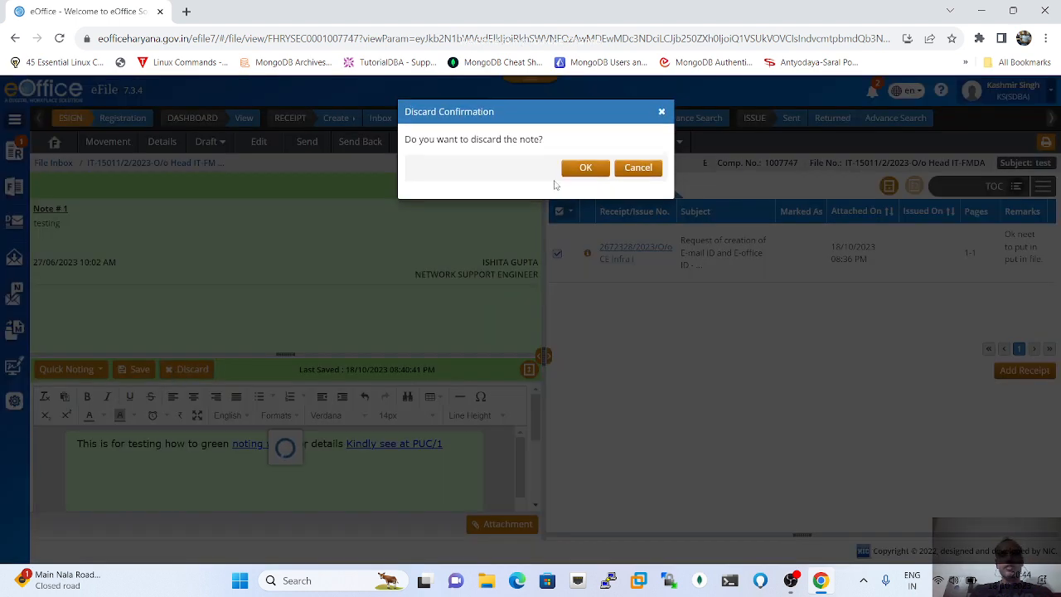
pyautogui.click(585, 169)
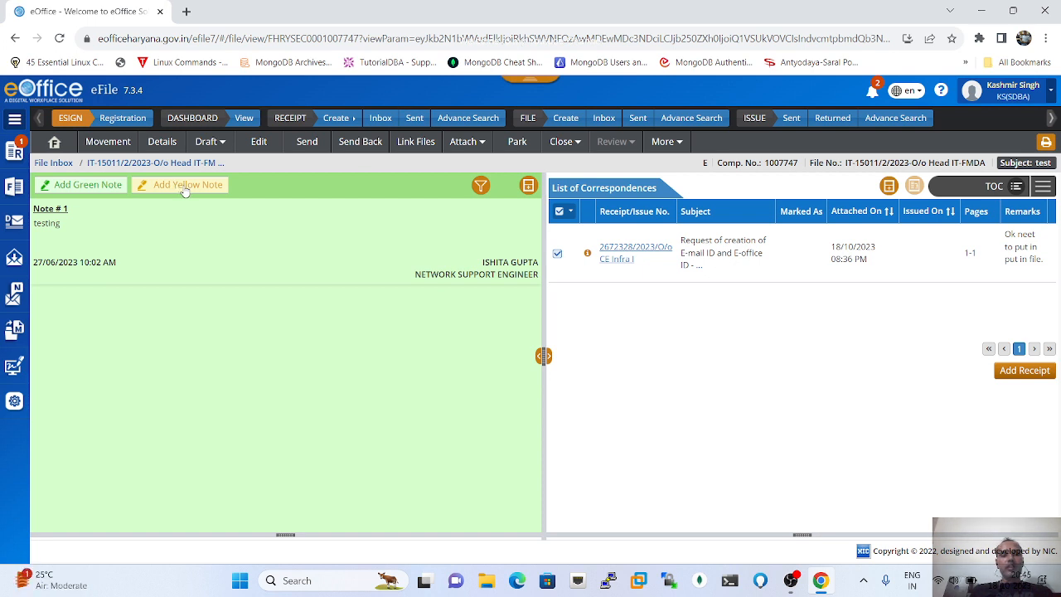
pyautogui.click(185, 190)
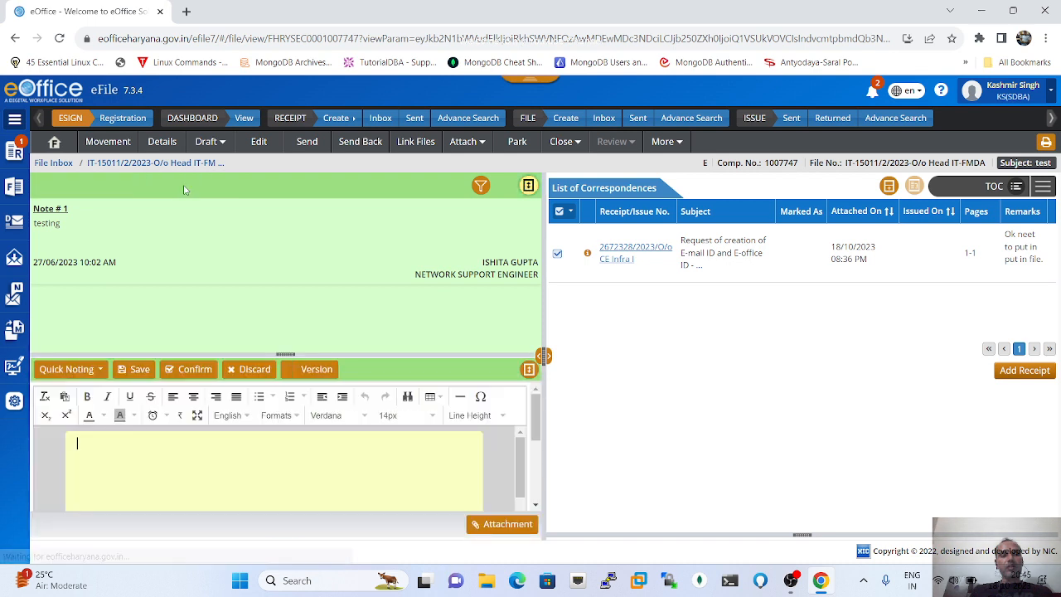
# Write "this is for testing." in the yellow note and discard the note
pyautogui.click(100, 455)
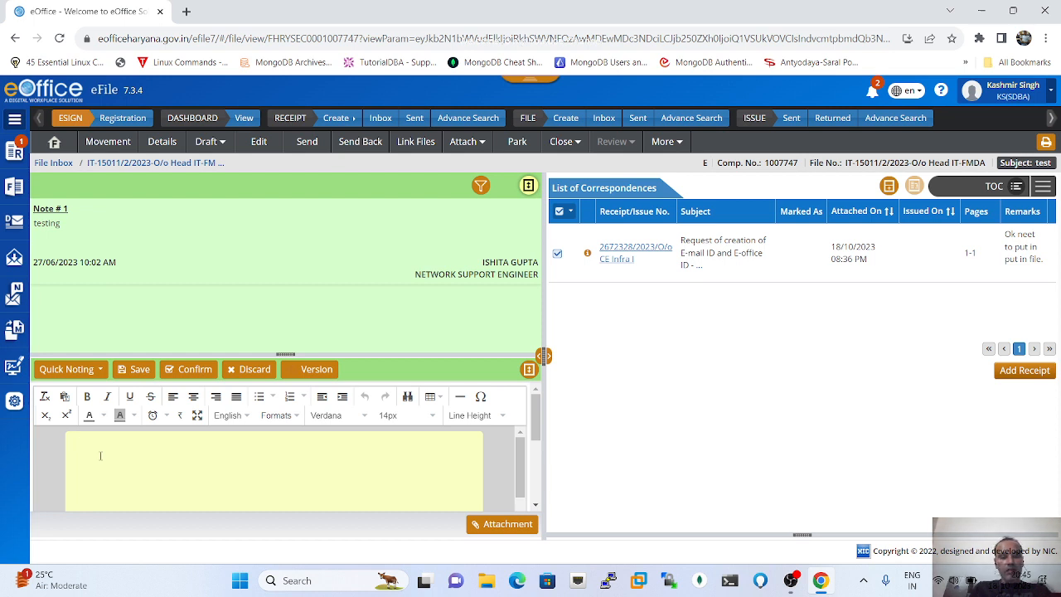
pyautogui.write('this')
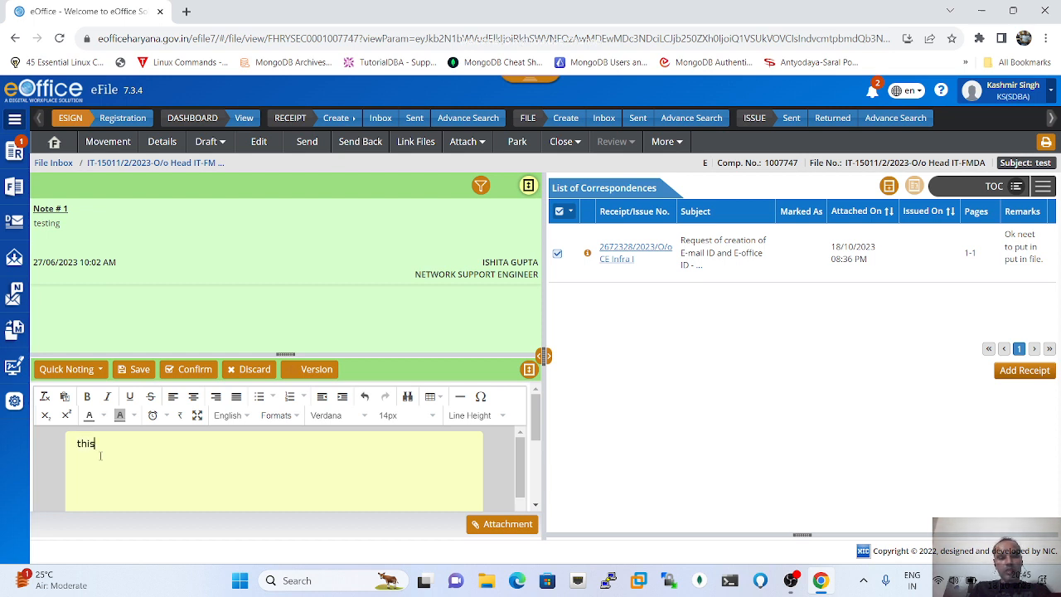
pyautogui.write(' is for ')
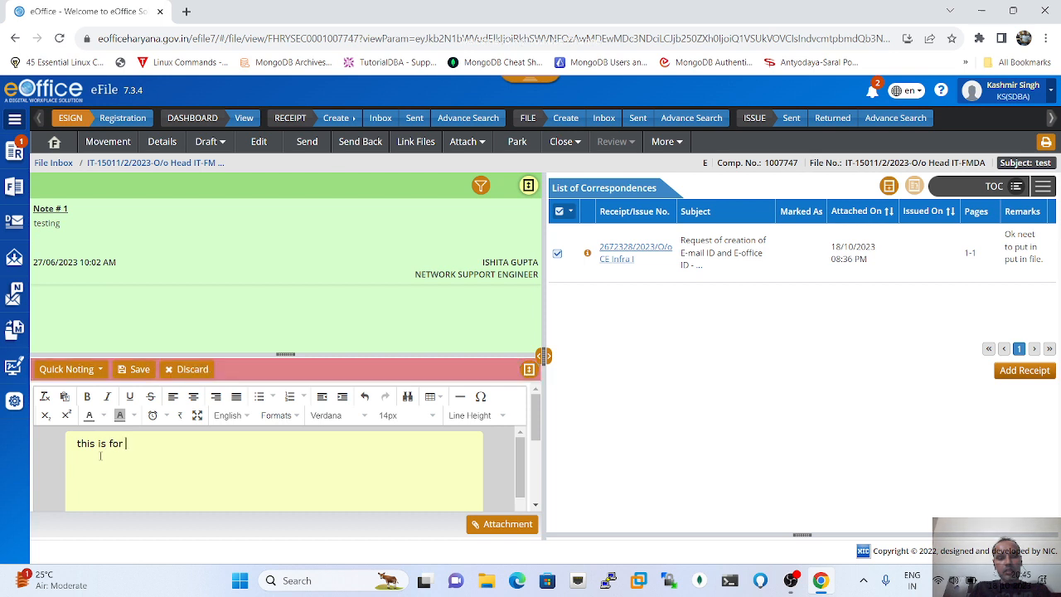
pyautogui.write('testing.')
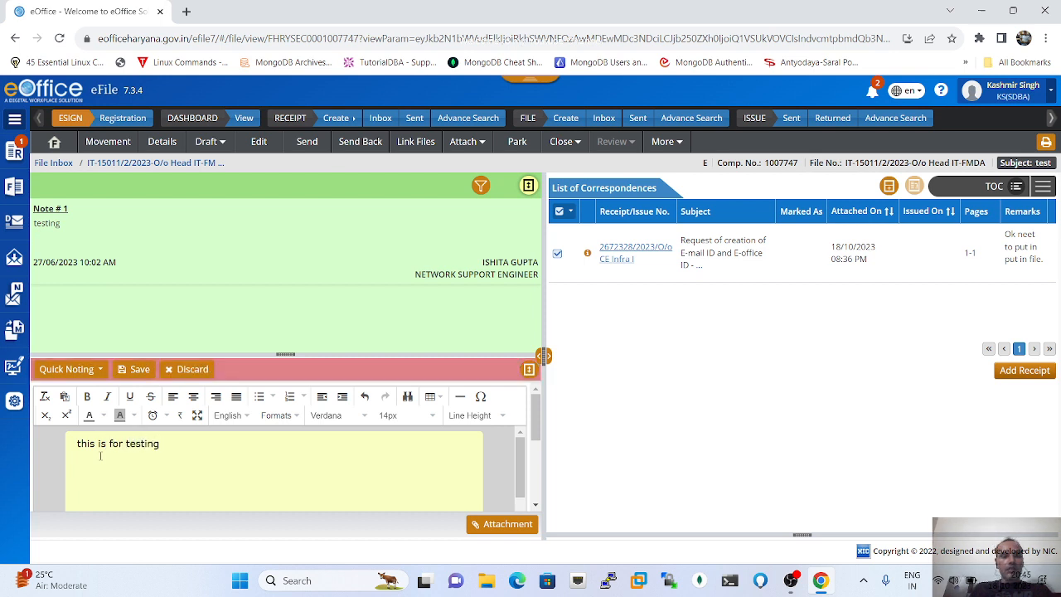
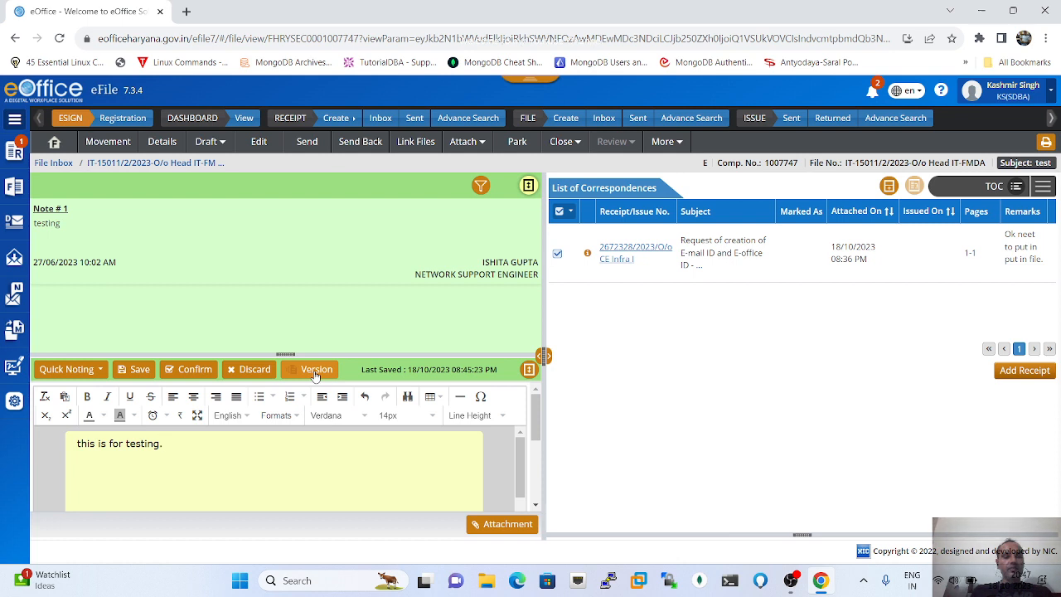
pyautogui.click(237, 371)
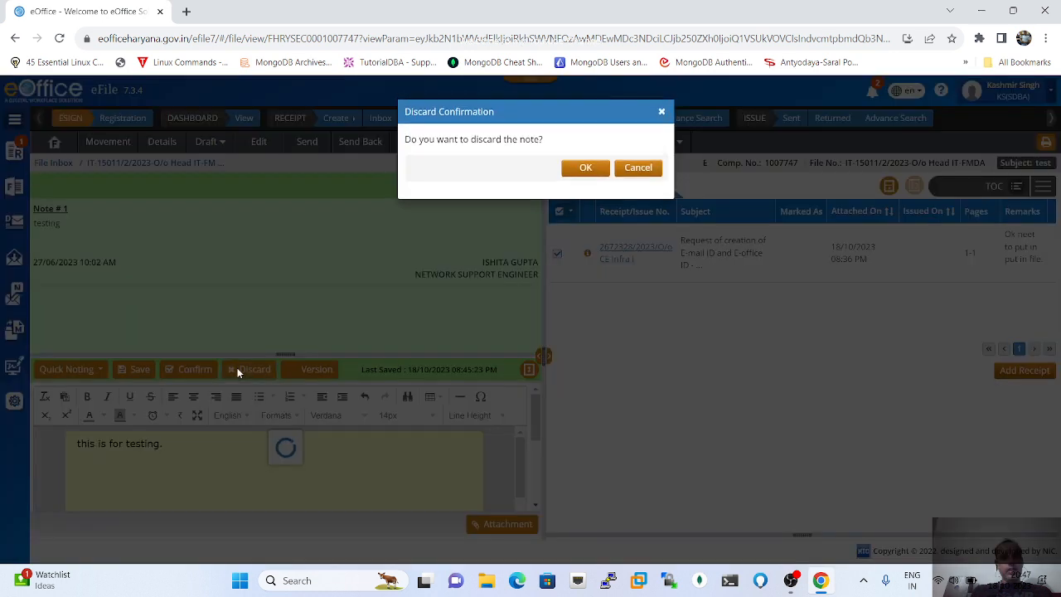
pyautogui.click(586, 169)
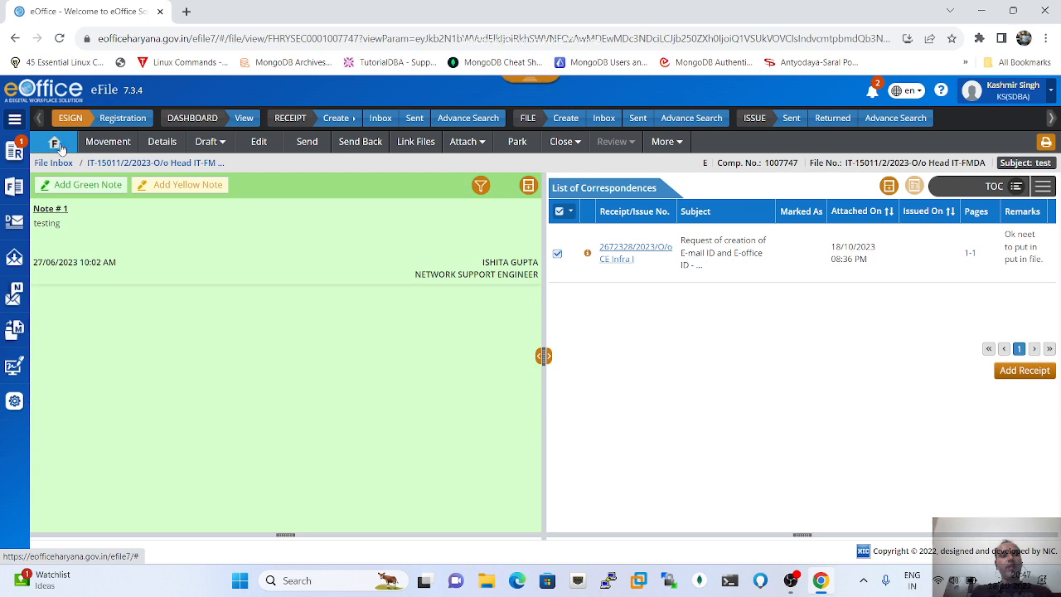
# Review the file's movement history, including the movement type PULLUP, and the file details with the Attached/Detached history
pyautogui.click(109, 145)
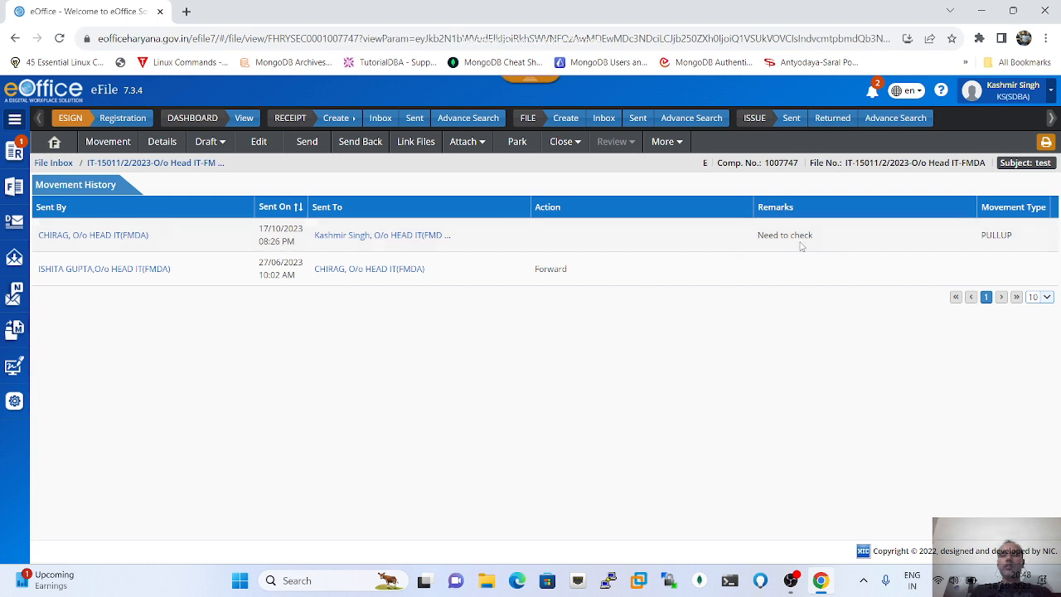
pyautogui.doubleClick(995, 235)
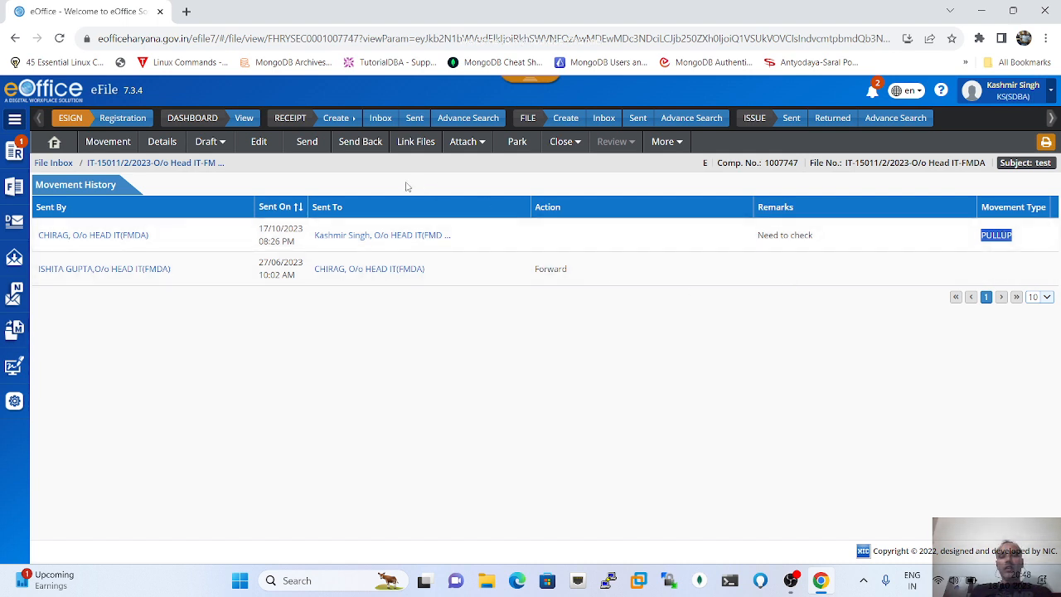
pyautogui.click(164, 144)
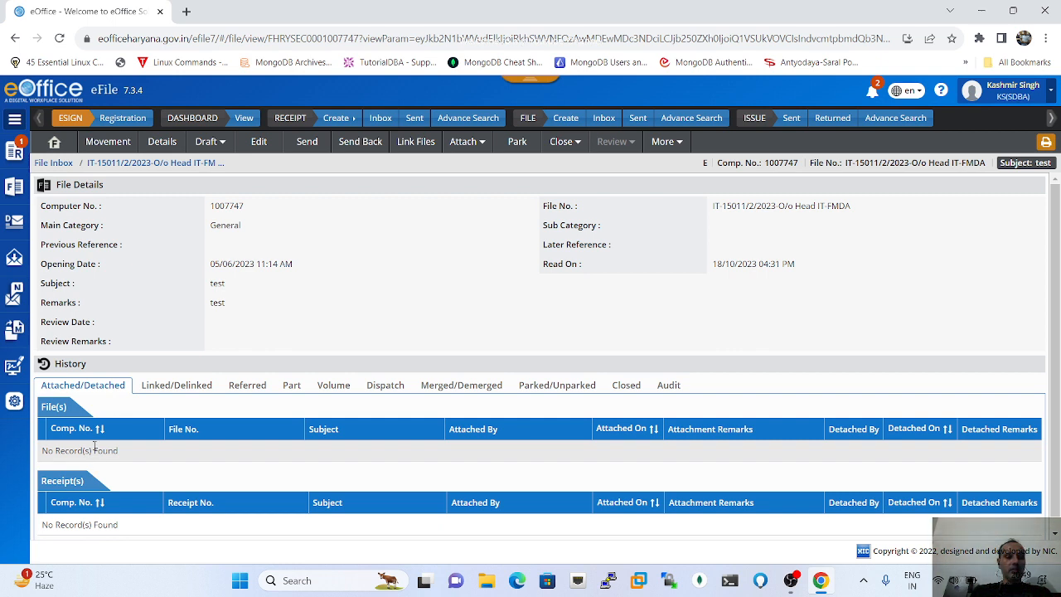
pyautogui.click(87, 388)
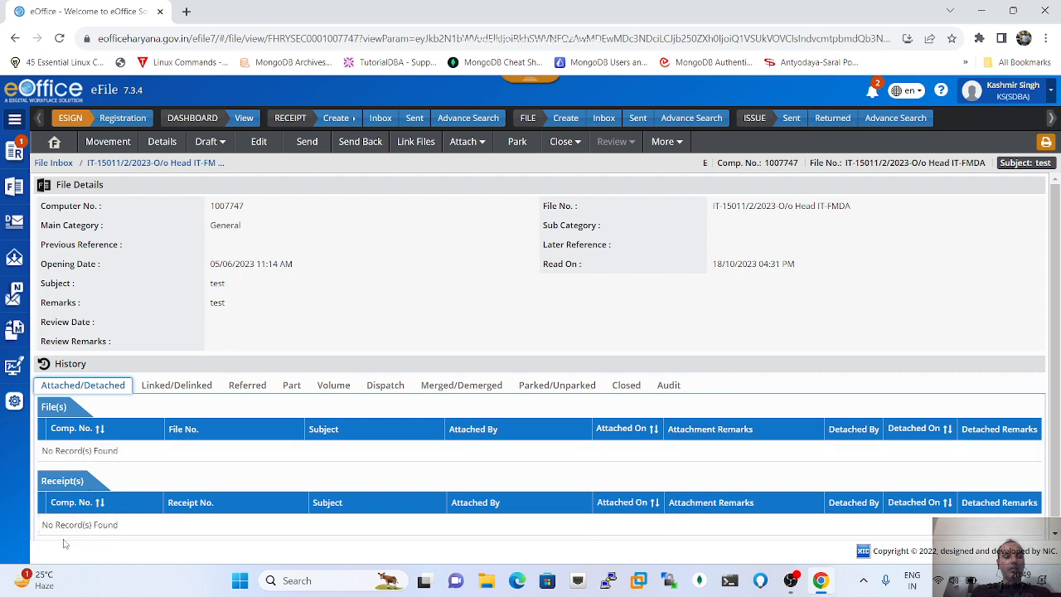
pyautogui.scroll(-1, 88, 542)
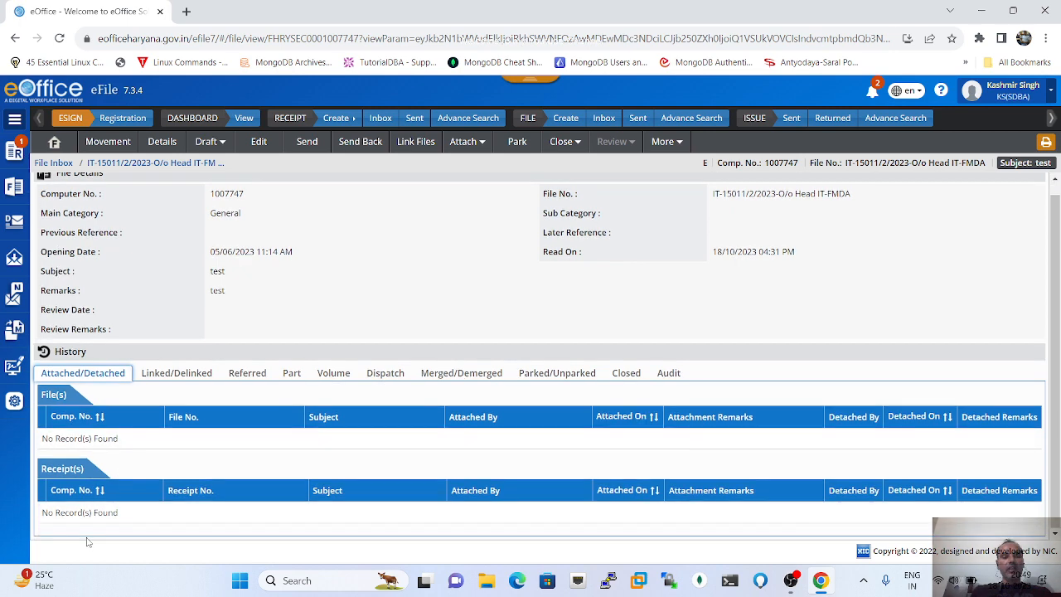
# Examine the file's Linked/Delinked, Referred, Part and Volume history
pyautogui.click(184, 378)
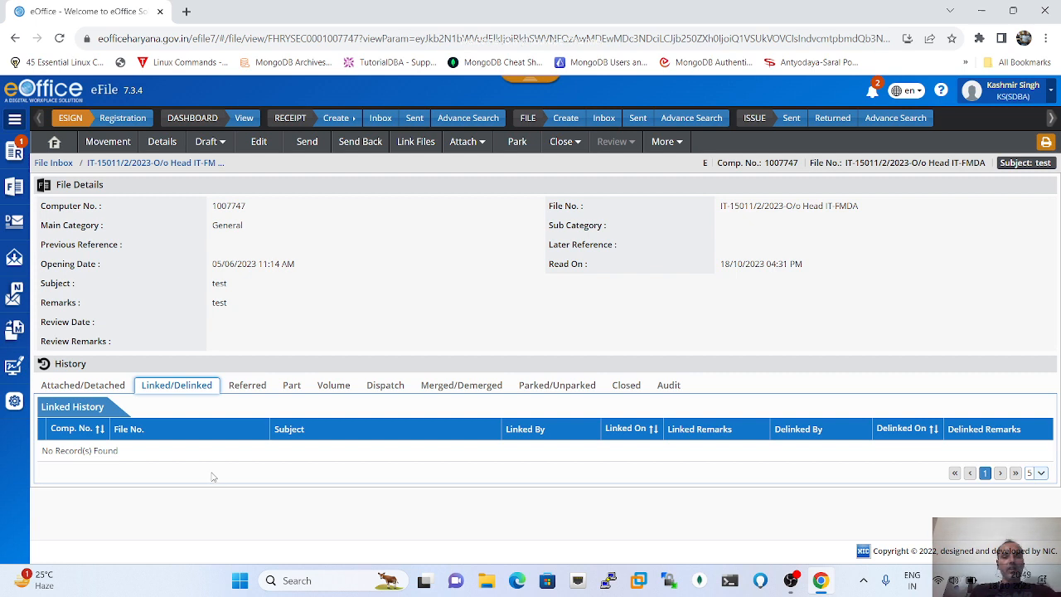
pyautogui.click(246, 389)
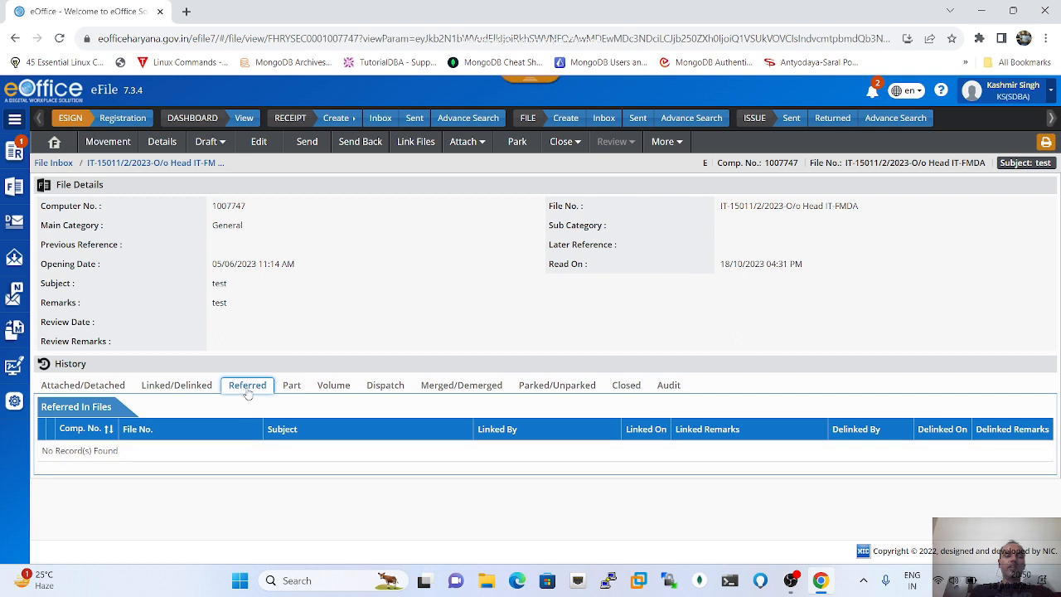
pyautogui.click(176, 387)
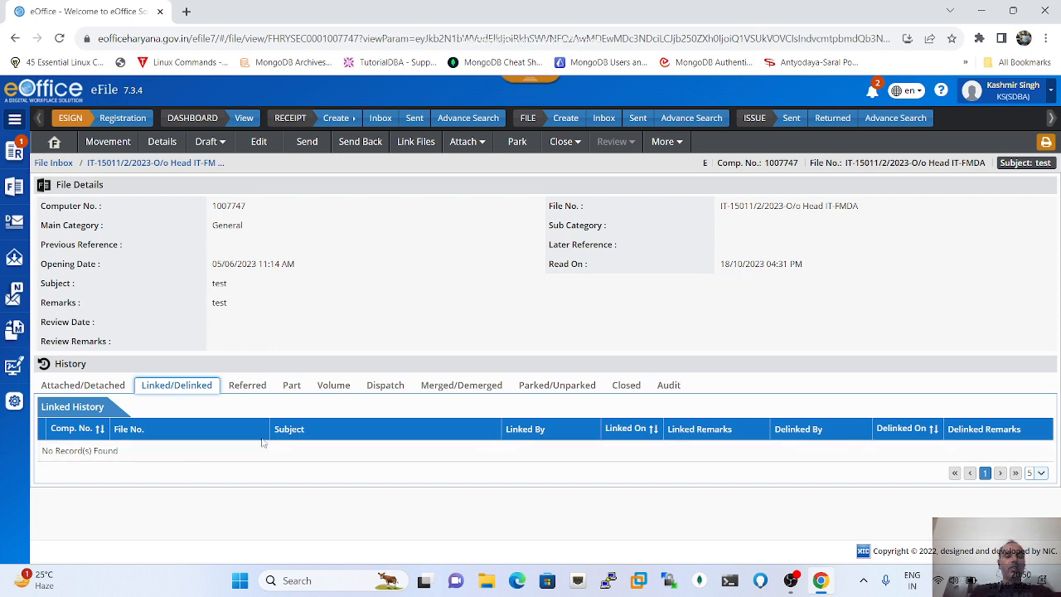
pyautogui.click(292, 388)
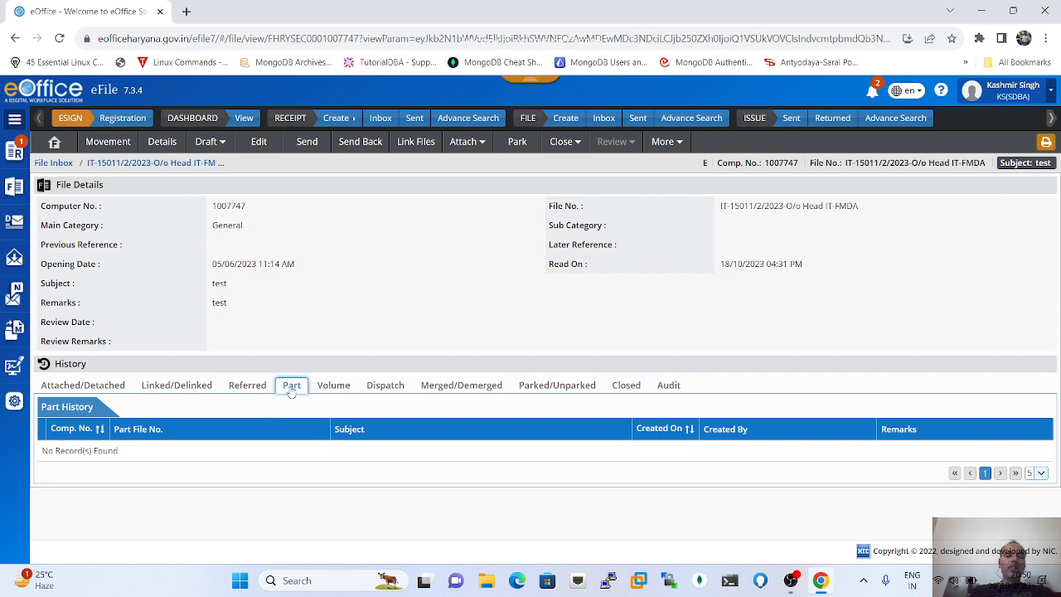
pyautogui.click(333, 388)
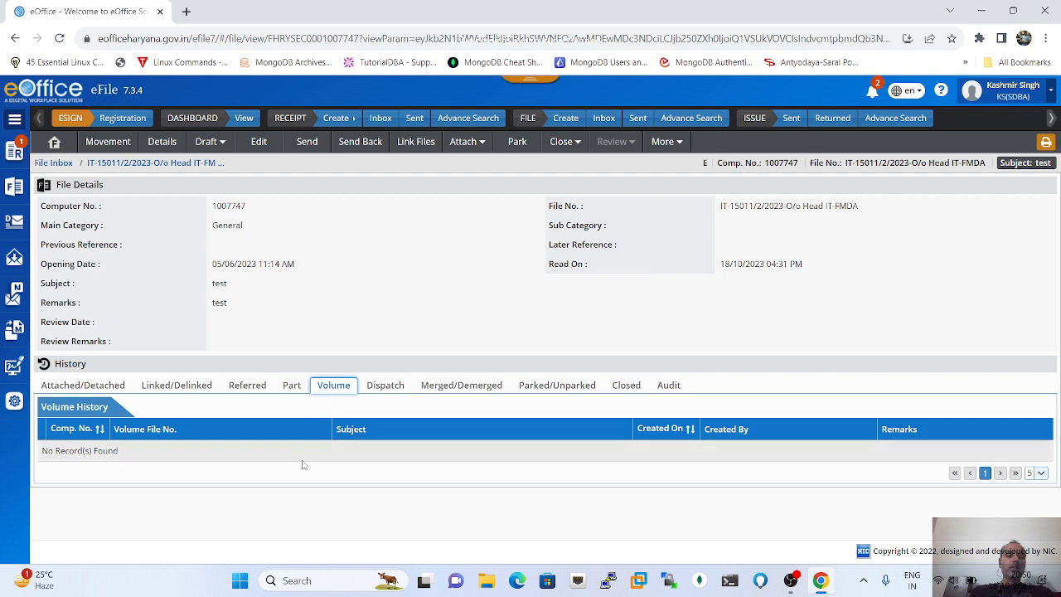
# Examine the file's Dispatch, Merged/Demerged, Parked/Unparked and Closed history and its Audit details
pyautogui.click(381, 390)
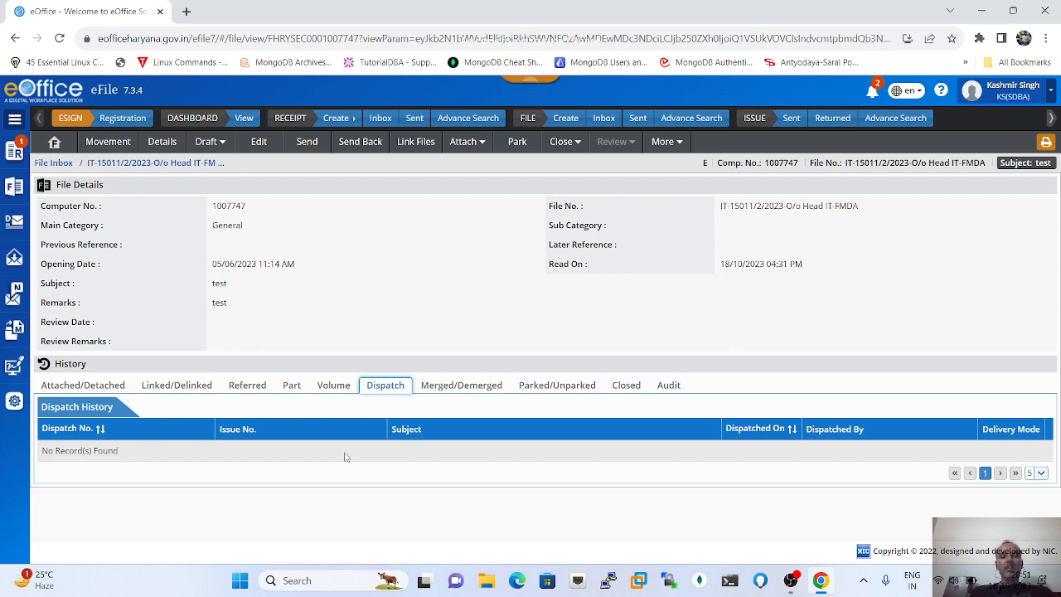
pyautogui.click(461, 385)
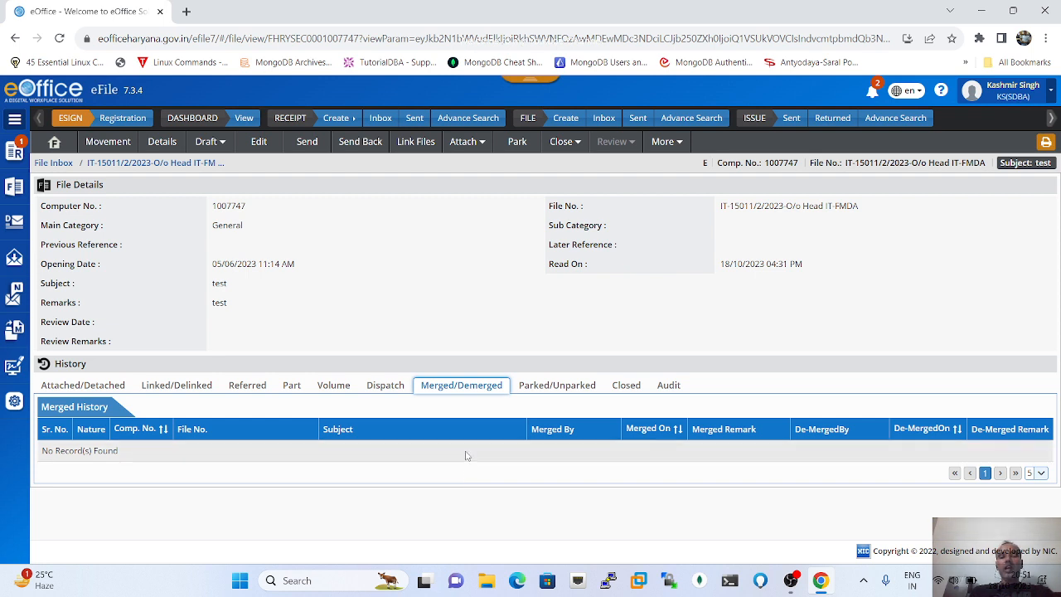
pyautogui.click(556, 387)
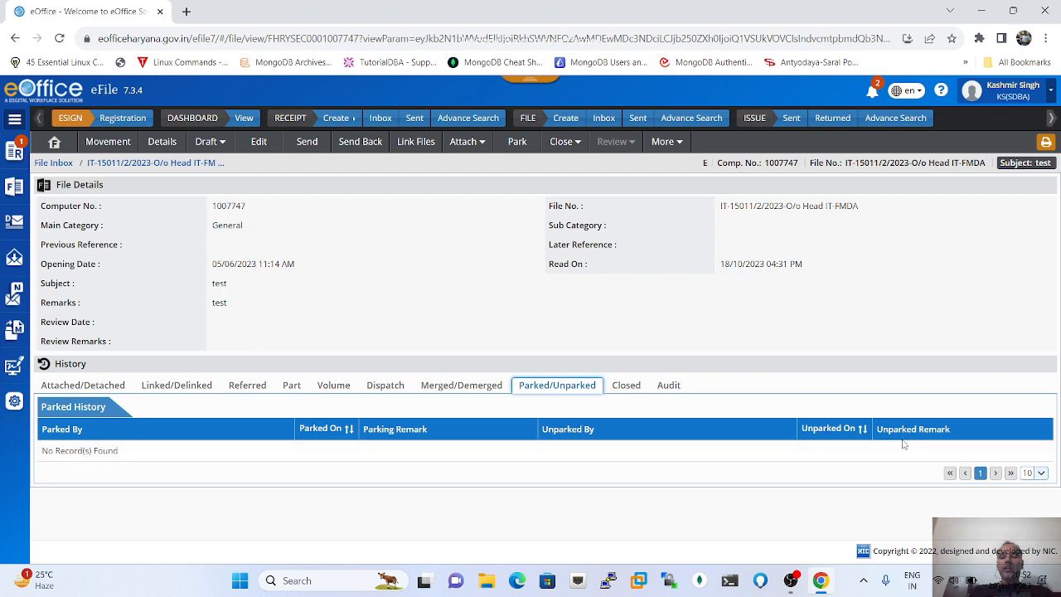
pyautogui.click(628, 388)
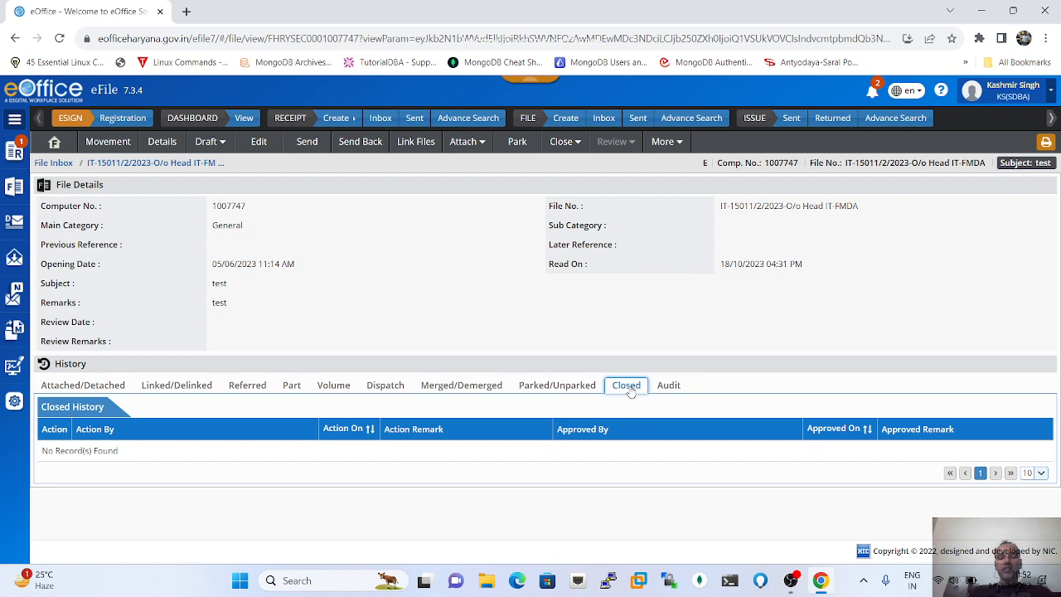
pyautogui.click(669, 388)
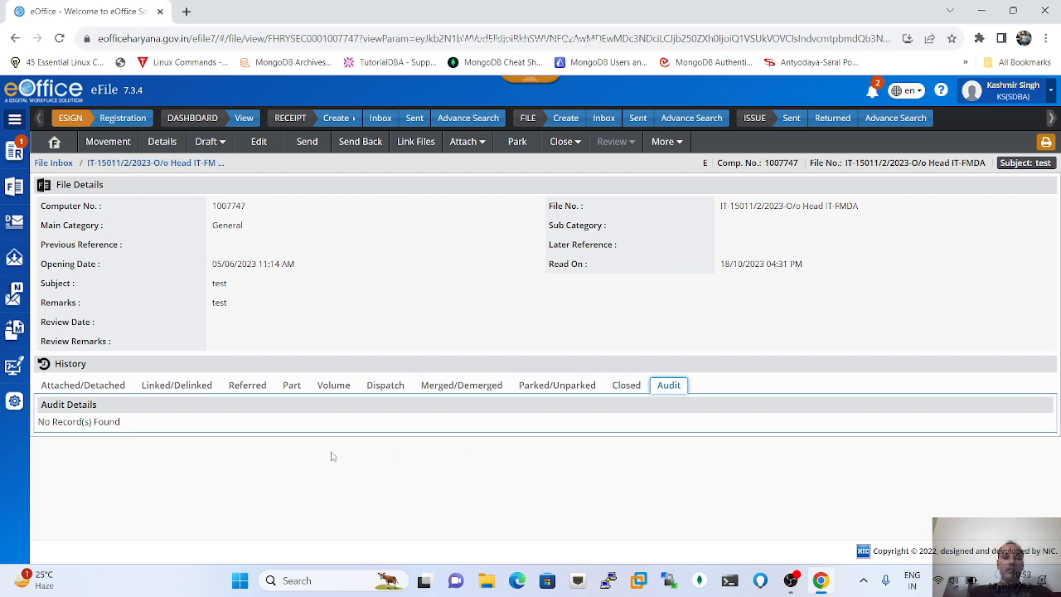
# View the file's list of drafts, and open the file's edit form with the office name O/o HEAD IT(FMDA) highlighted
pyautogui.click(222, 146)
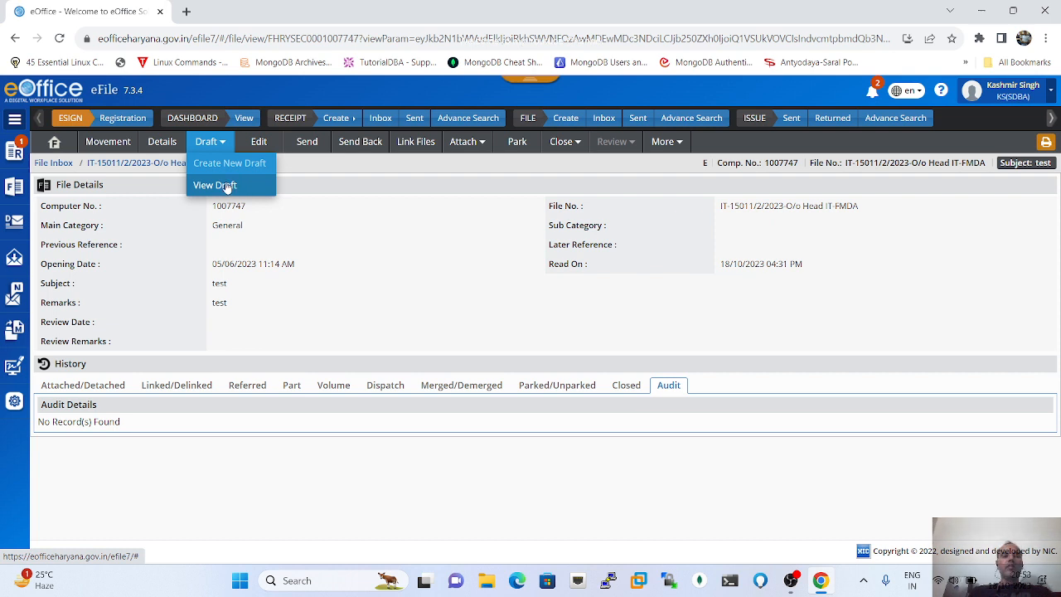
pyautogui.click(225, 185)
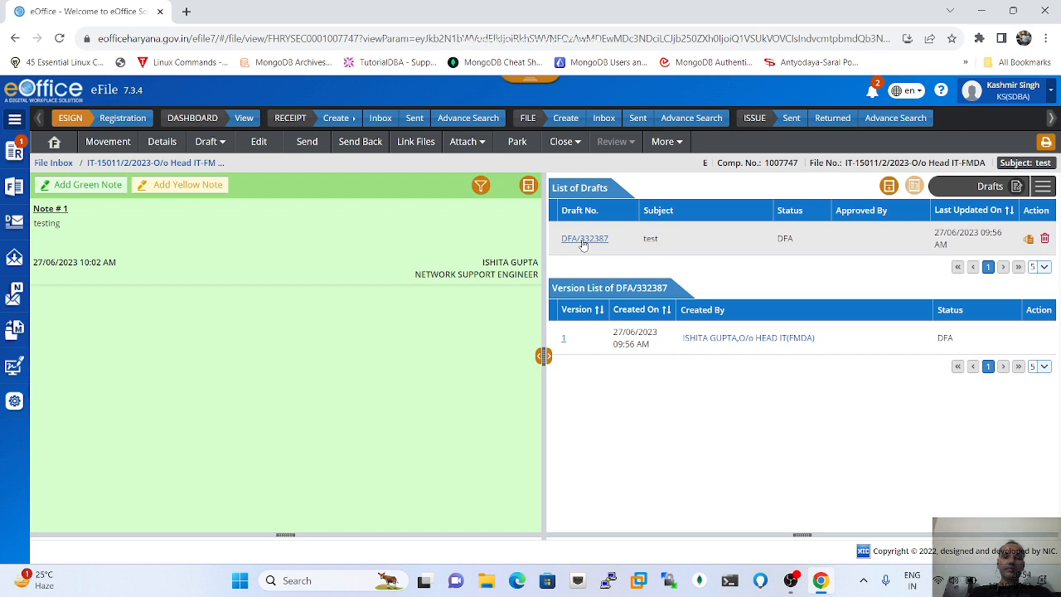
pyautogui.click(259, 142)
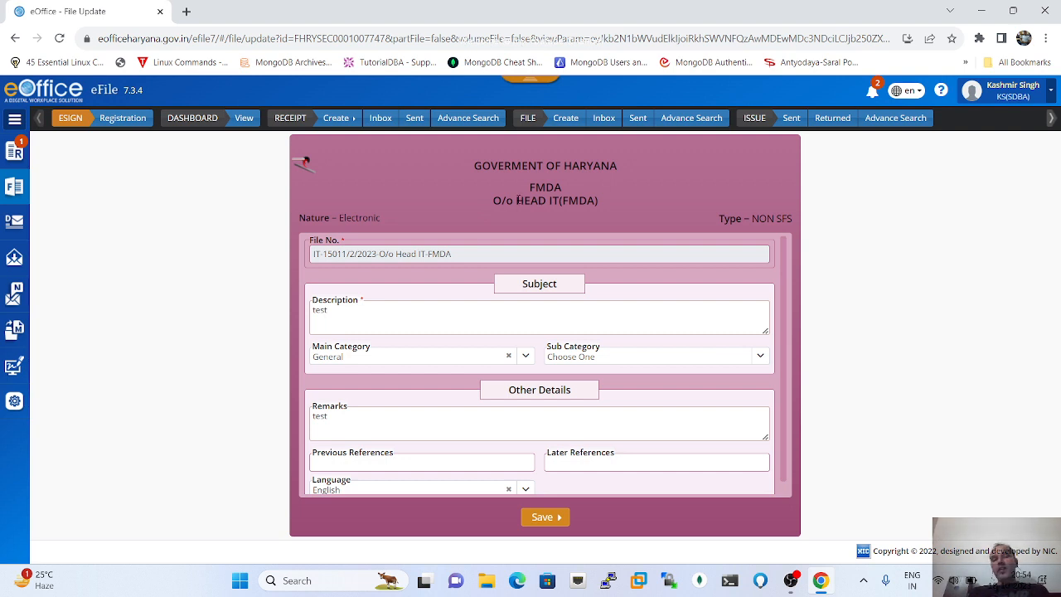
pyautogui.moveTo(495, 201); pyautogui.dragTo(597, 199)
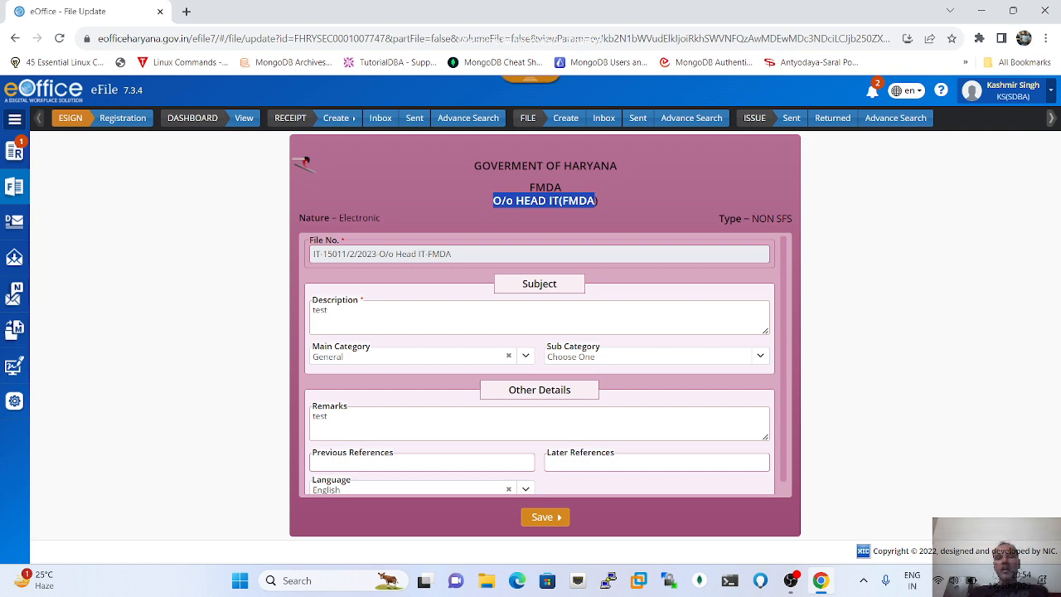
pyautogui.click(599, 200)
pyautogui.moveTo(599, 200); pyautogui.dragTo(532, 206)
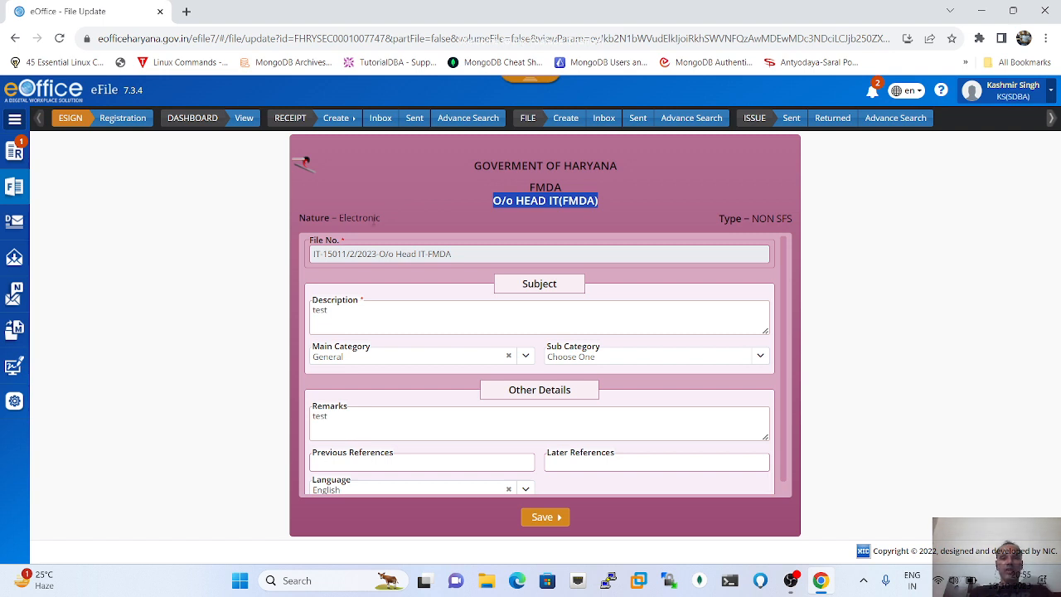
# Leave the edit form without saving and reopen the file with subject "test" from the file inbox
pyautogui.click(14, 188)
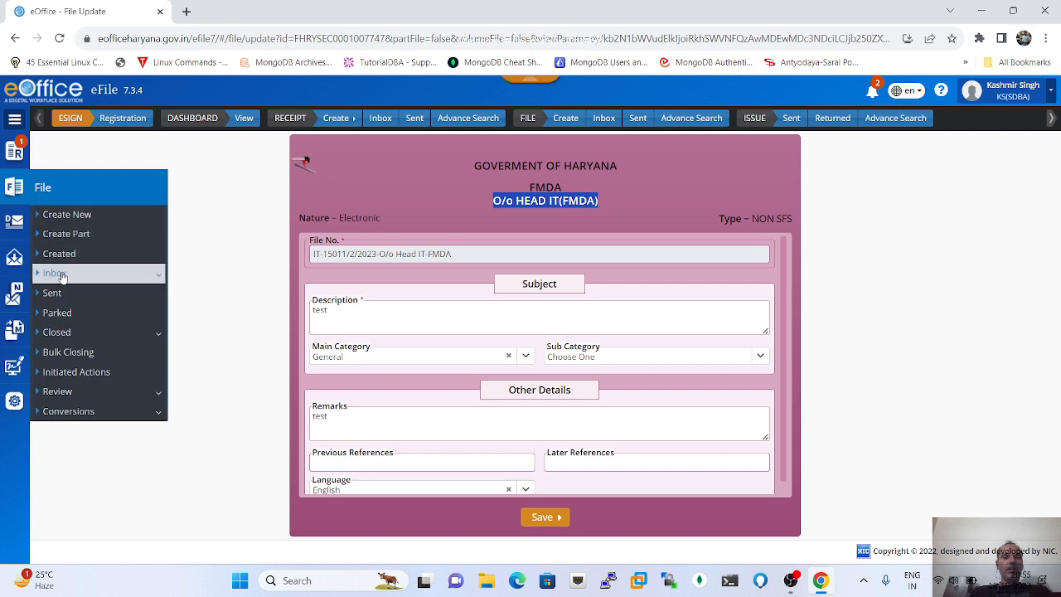
pyautogui.click(62, 276)
pyautogui.click(65, 295)
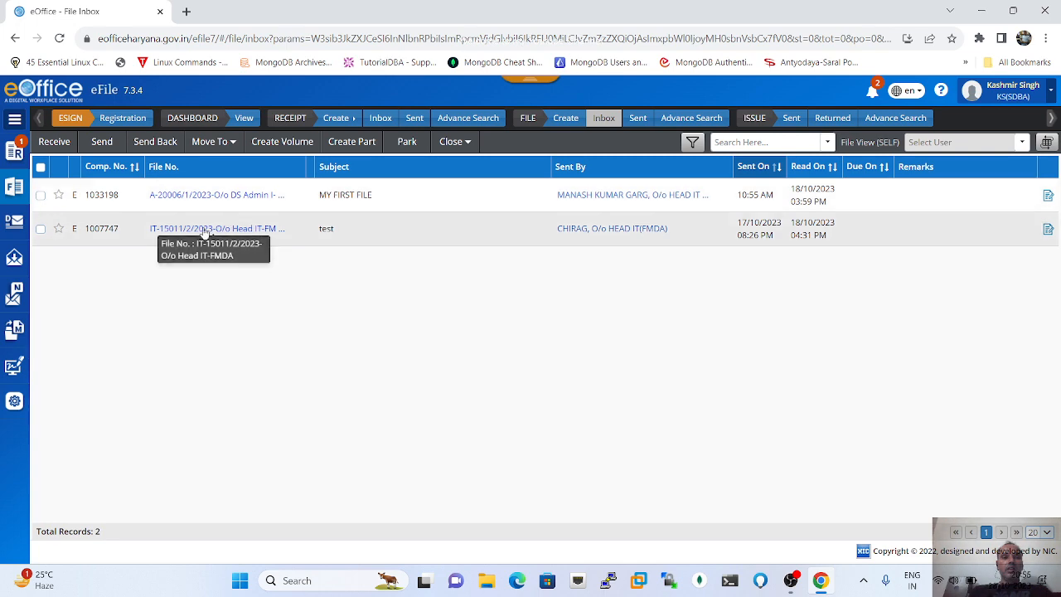
pyautogui.click(195, 234)
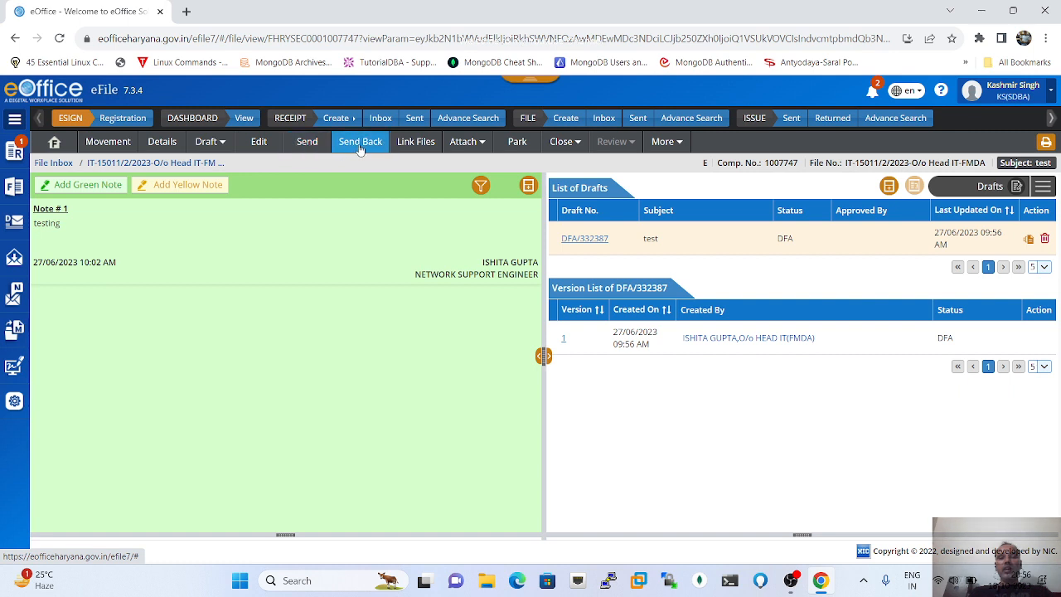
# Show the file's linked files and try the Delink option
pyautogui.click(417, 142)
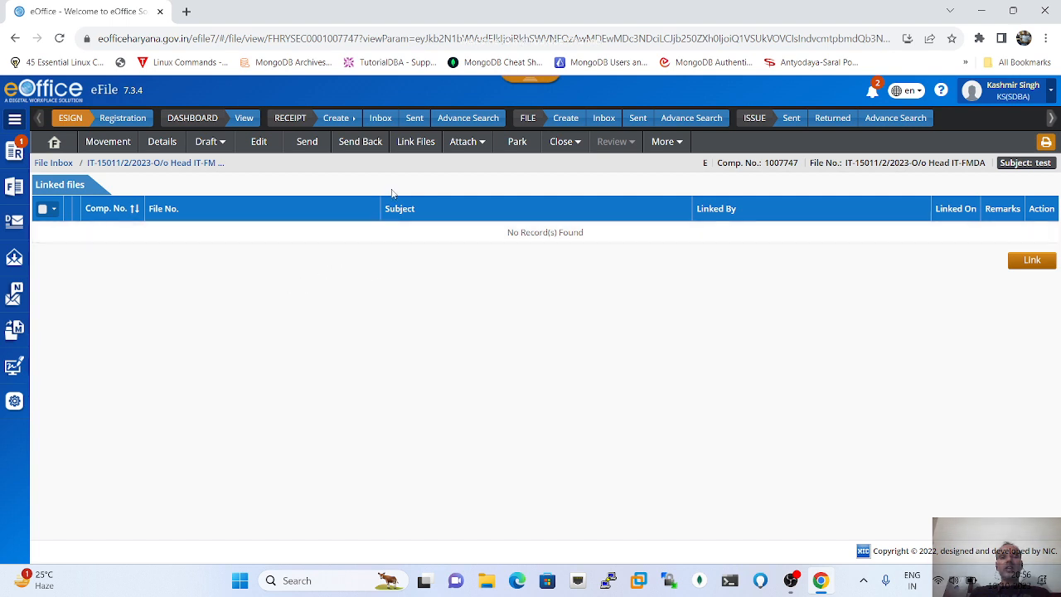
pyautogui.click(53, 210)
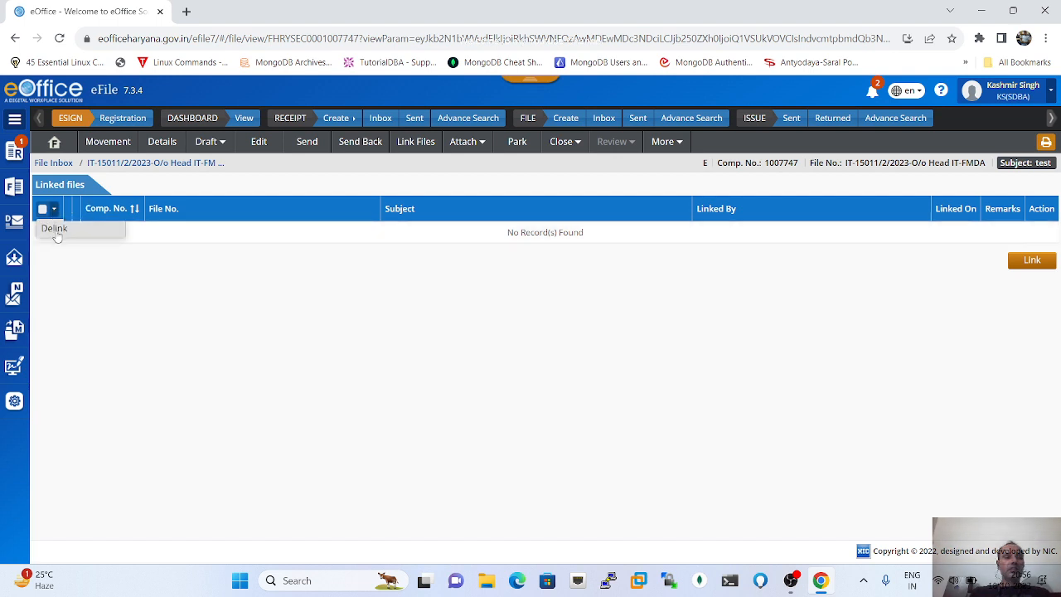
pyautogui.click(53, 228)
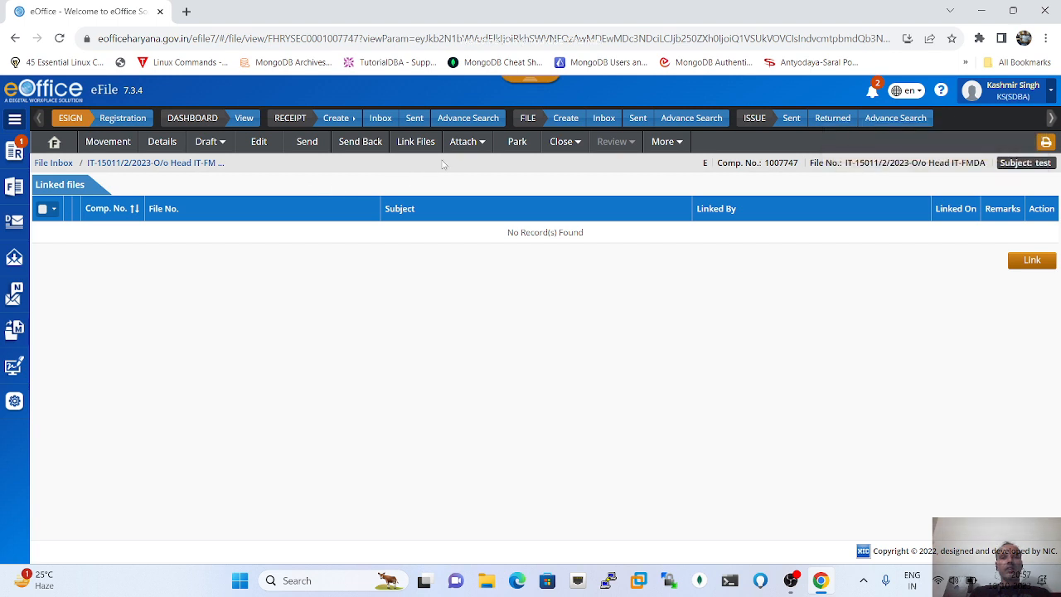
# Open the list of files attached to this file
pyautogui.click(483, 145)
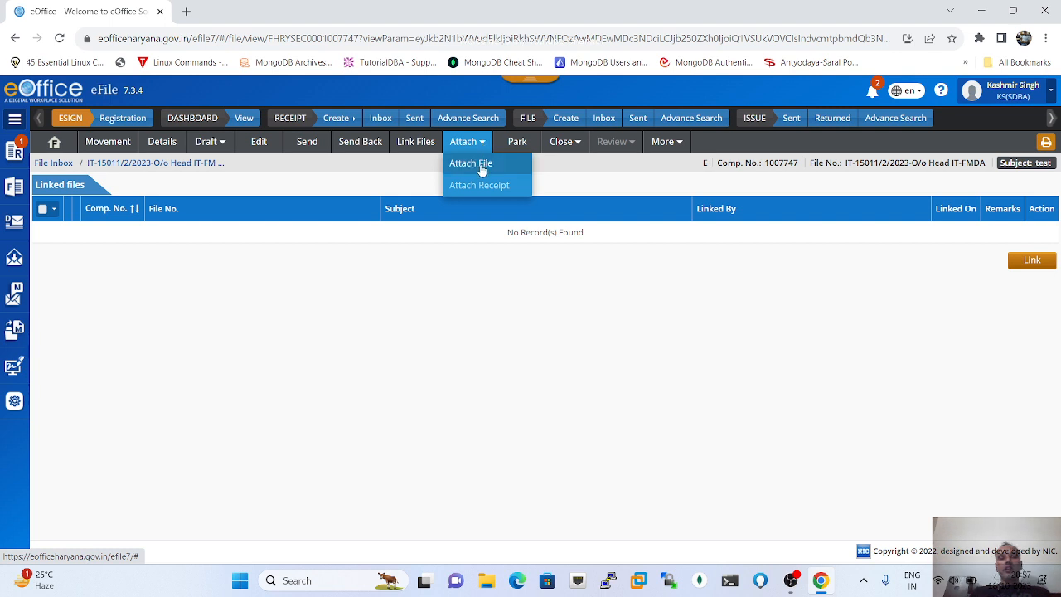
pyautogui.click(481, 165)
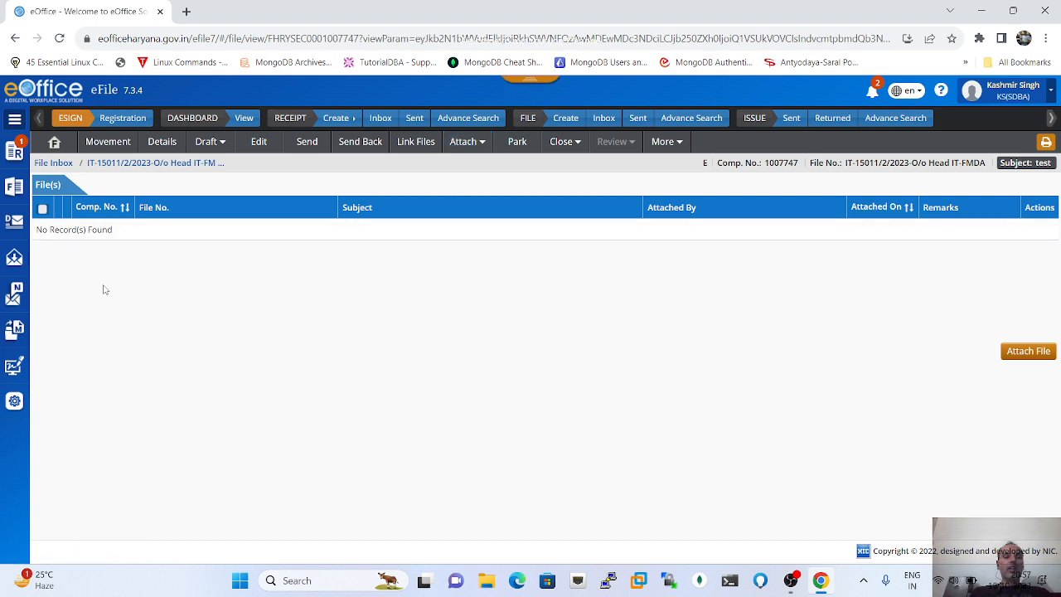
# View the list of receipts attached to the file
pyautogui.click(481, 146)
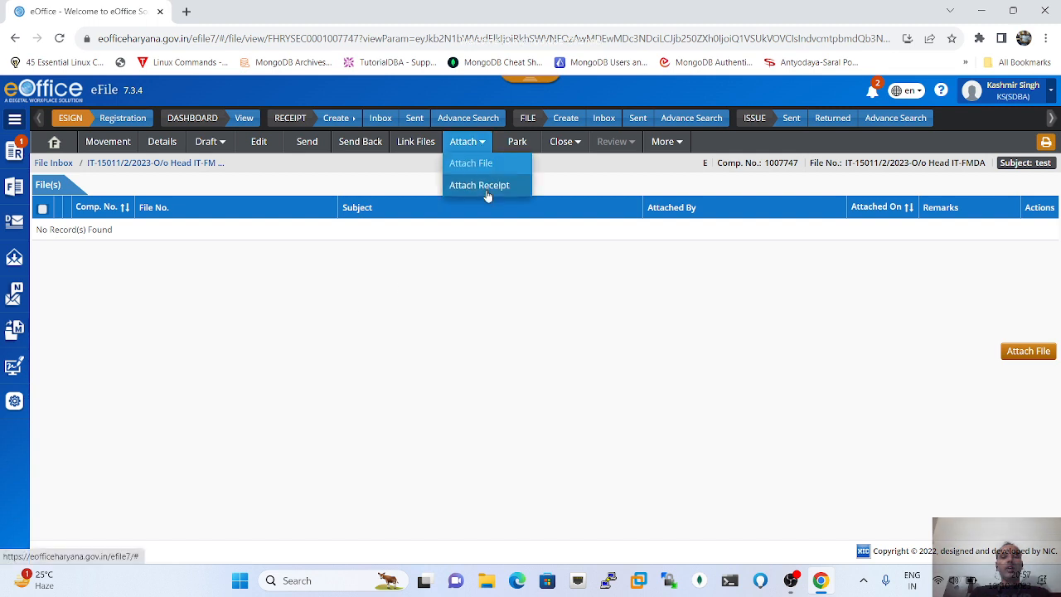
pyautogui.click(485, 187)
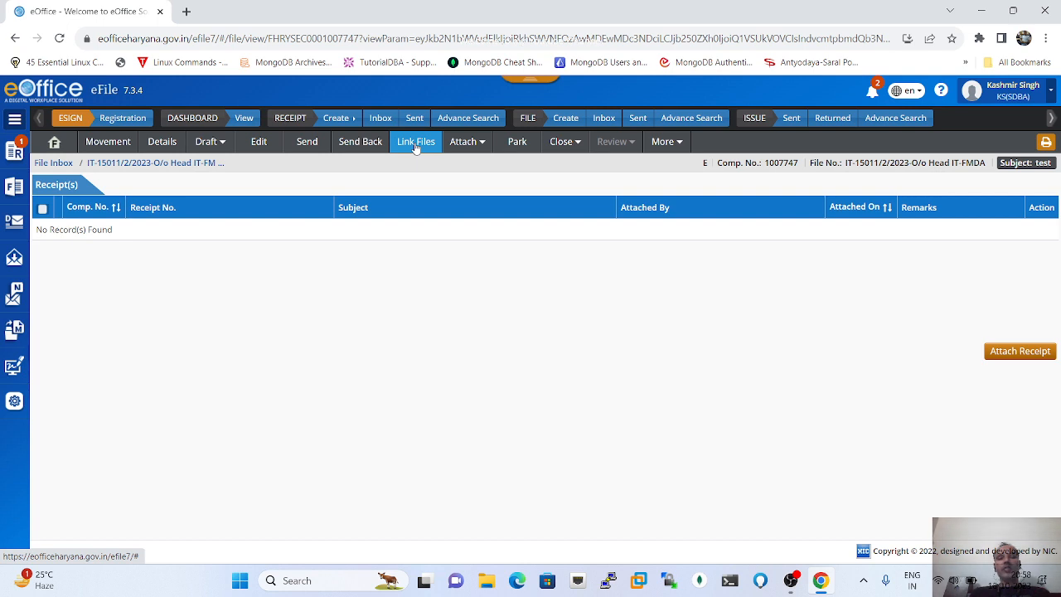
# Park the file with the parking due date 19/10/2023 and the remark "Ok"
pyautogui.click(519, 143)
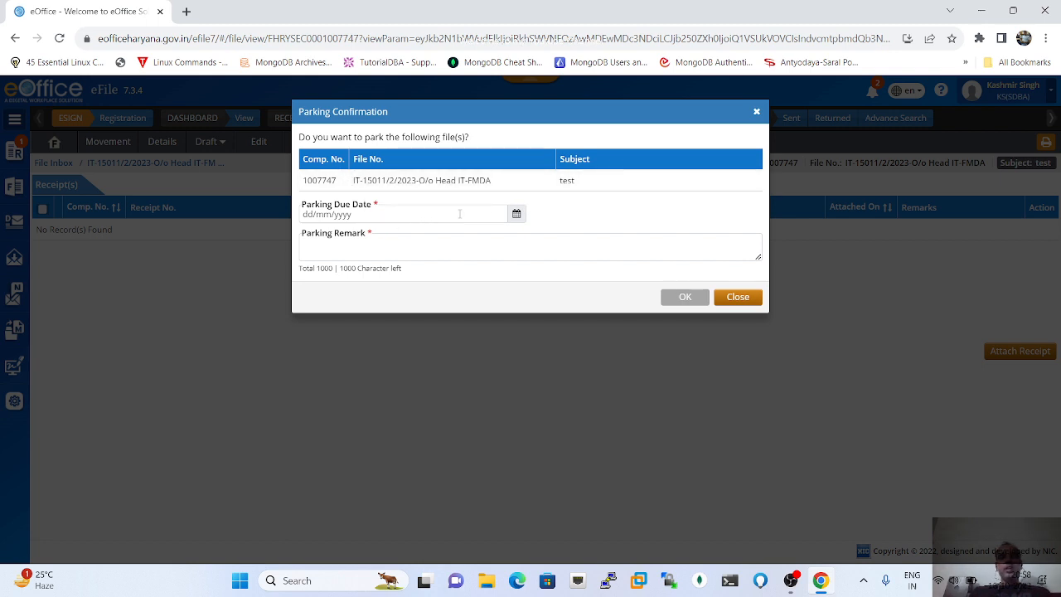
pyautogui.click(517, 217)
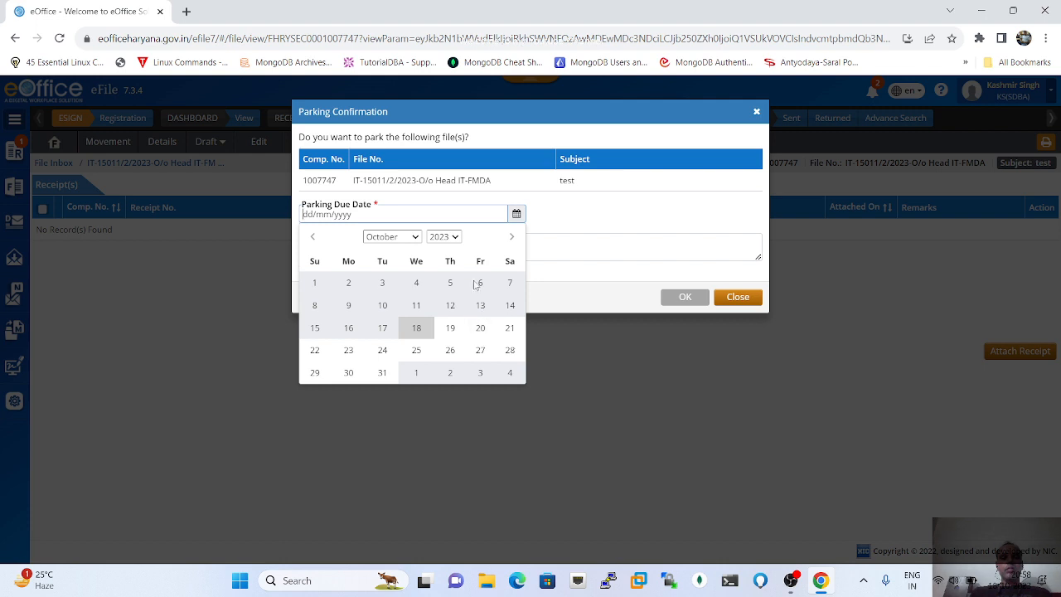
pyautogui.click(455, 238)
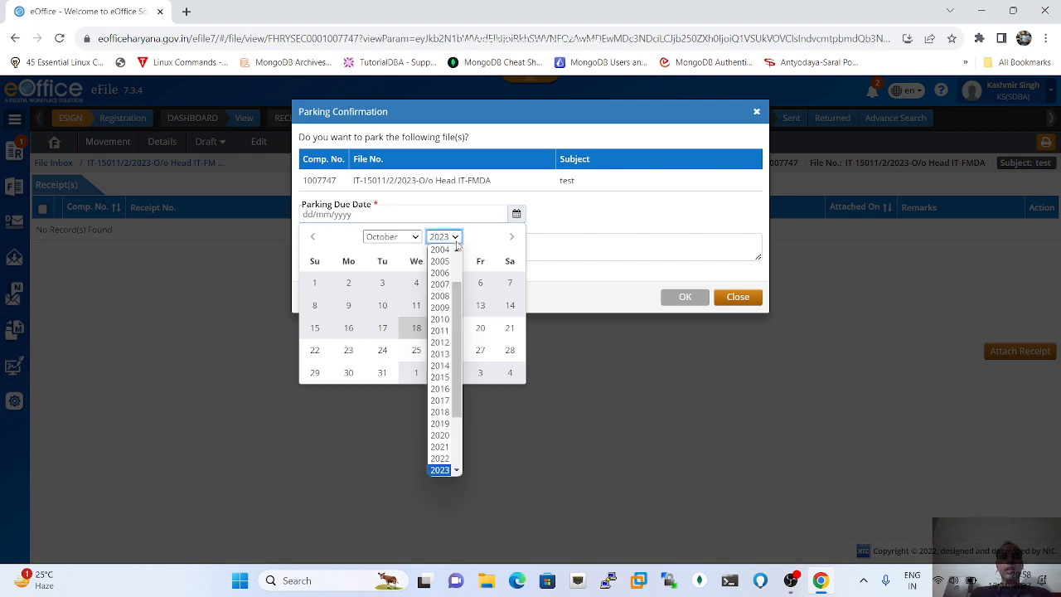
pyautogui.scroll(-2, 451, 419)
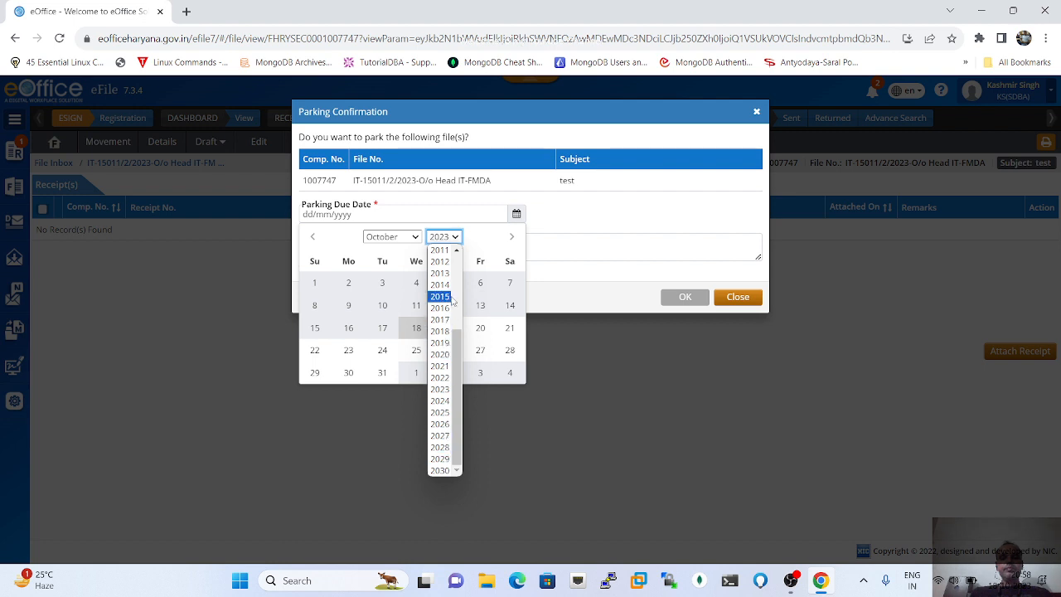
pyautogui.click(485, 240)
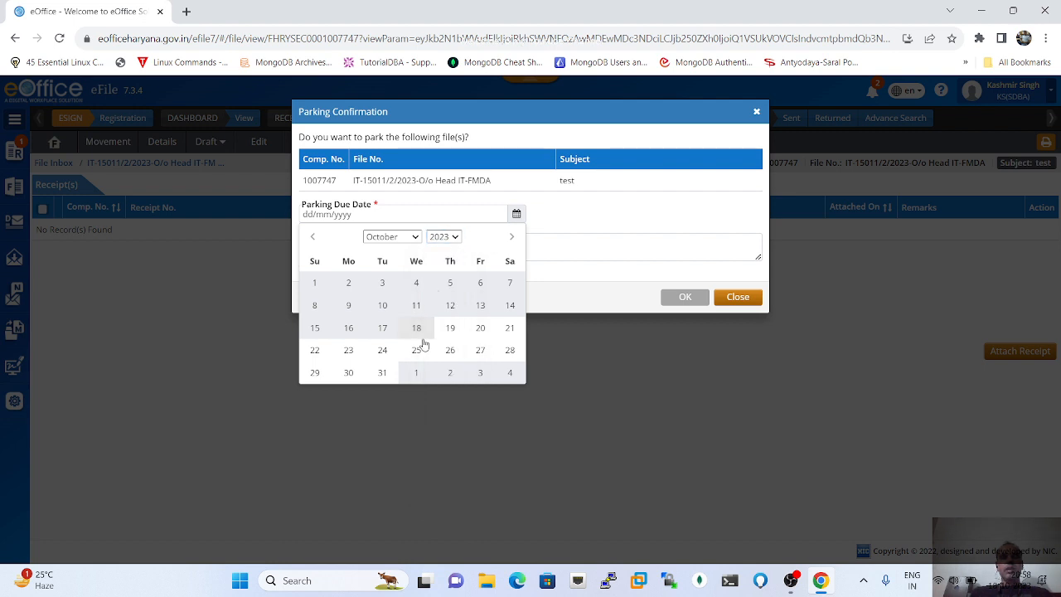
pyautogui.click(450, 329)
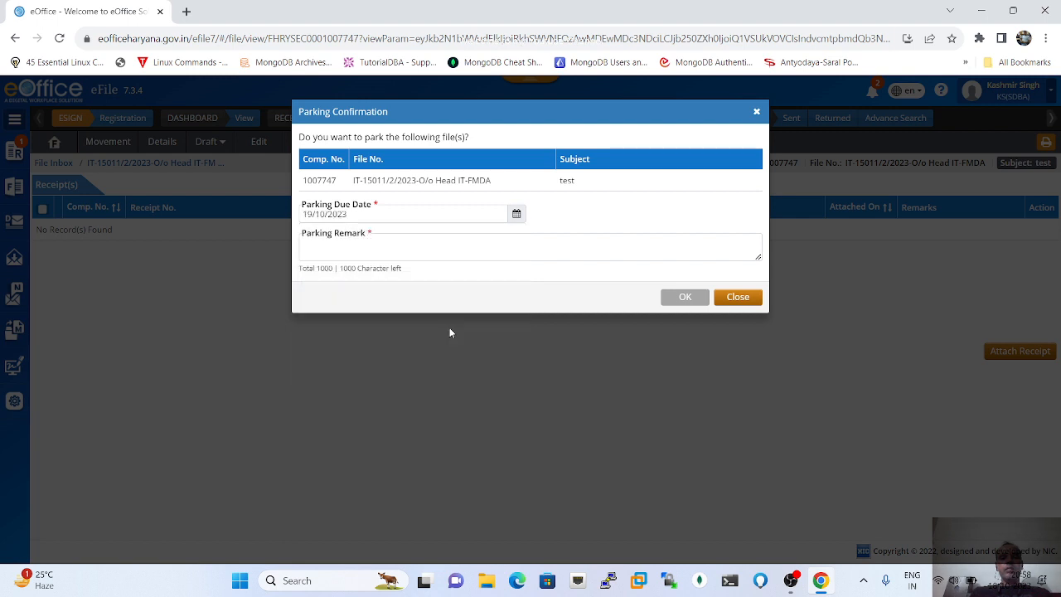
pyautogui.click(362, 248)
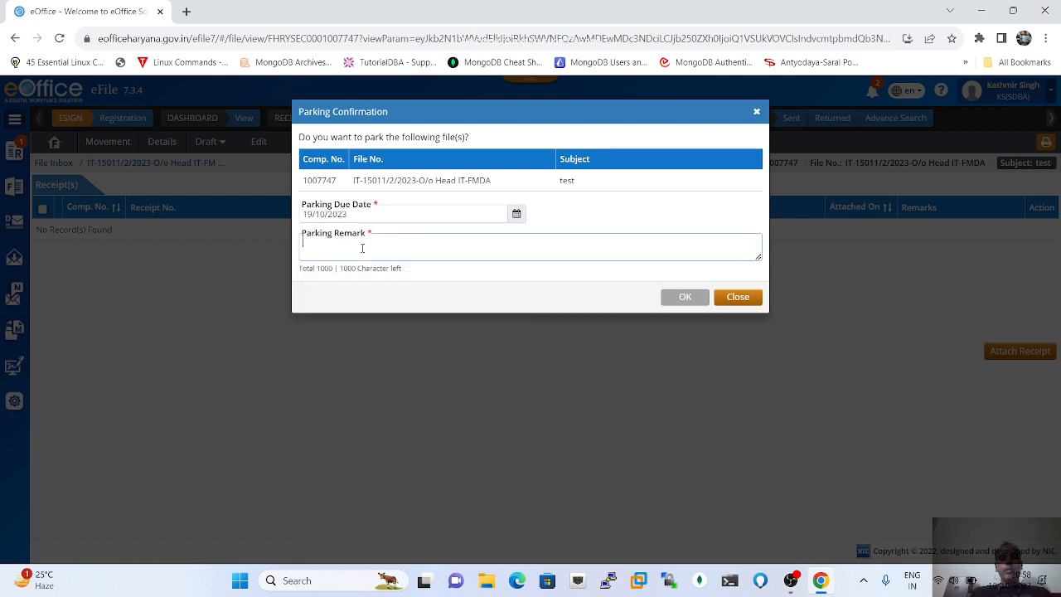
pyautogui.write('Ok')
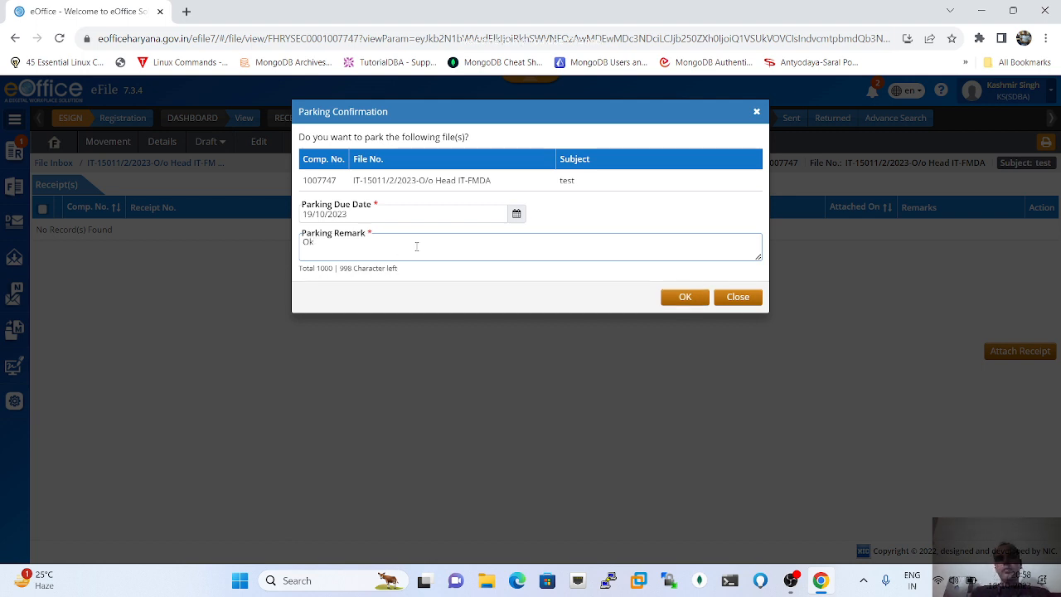
pyautogui.click(685, 297)
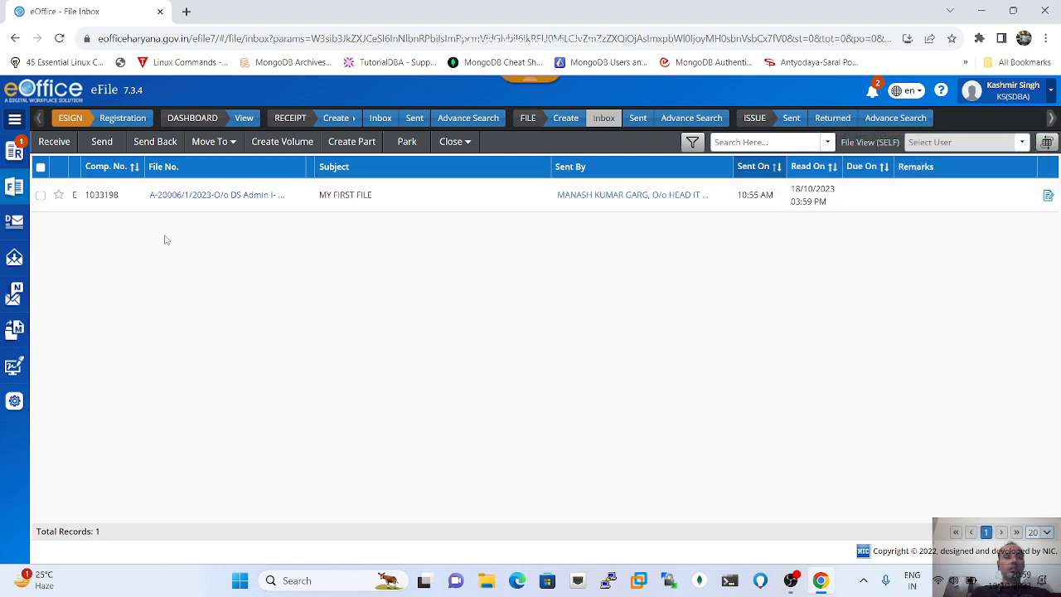
# Open the list of parked files and extend the "test" file's parking due date to 20/10/2023
pyautogui.moveTo(14, 190)
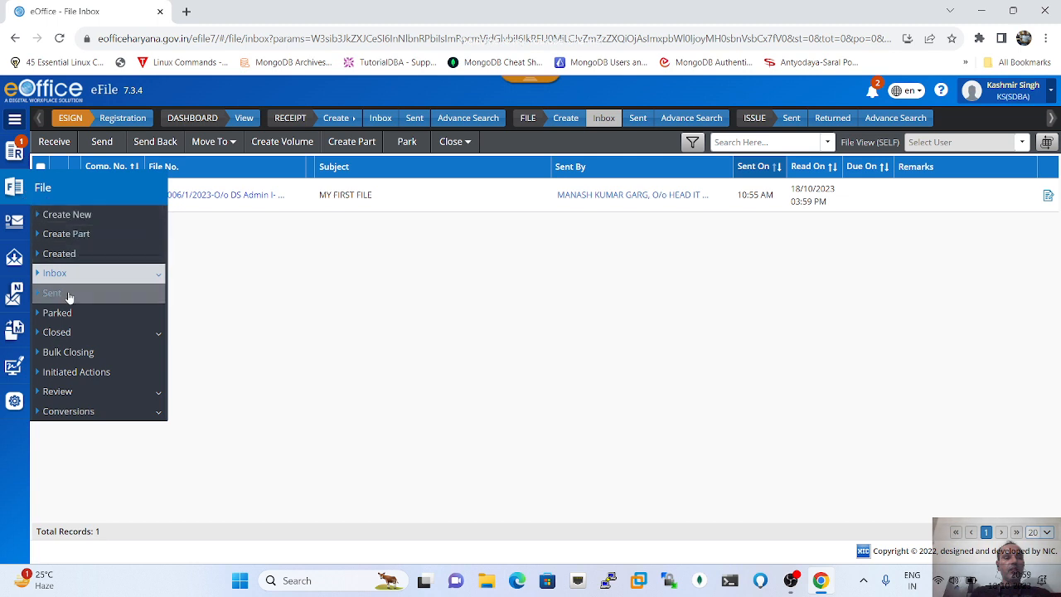
pyautogui.click(58, 314)
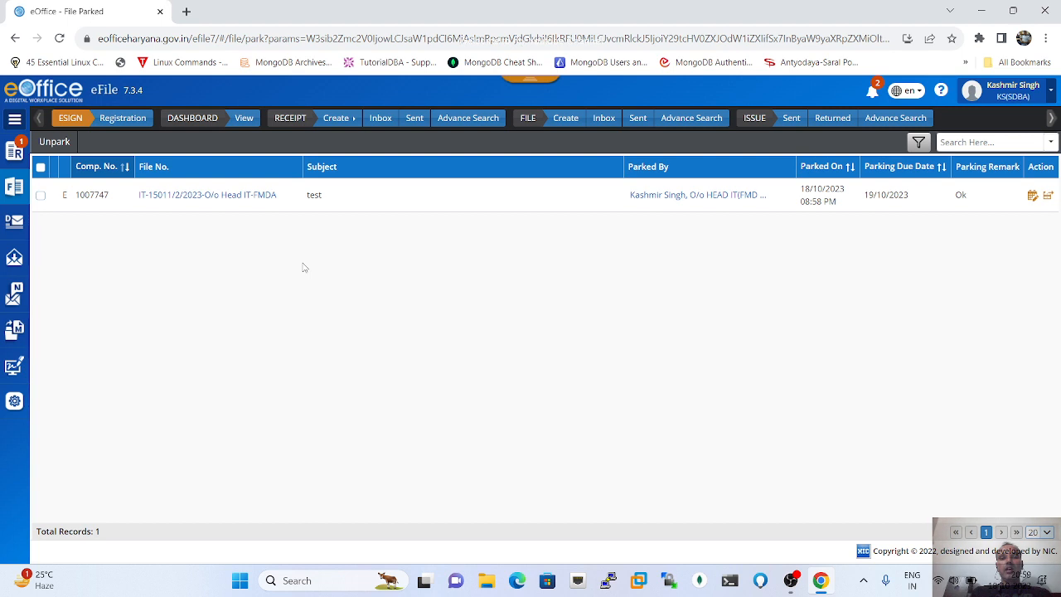
pyautogui.click(40, 197)
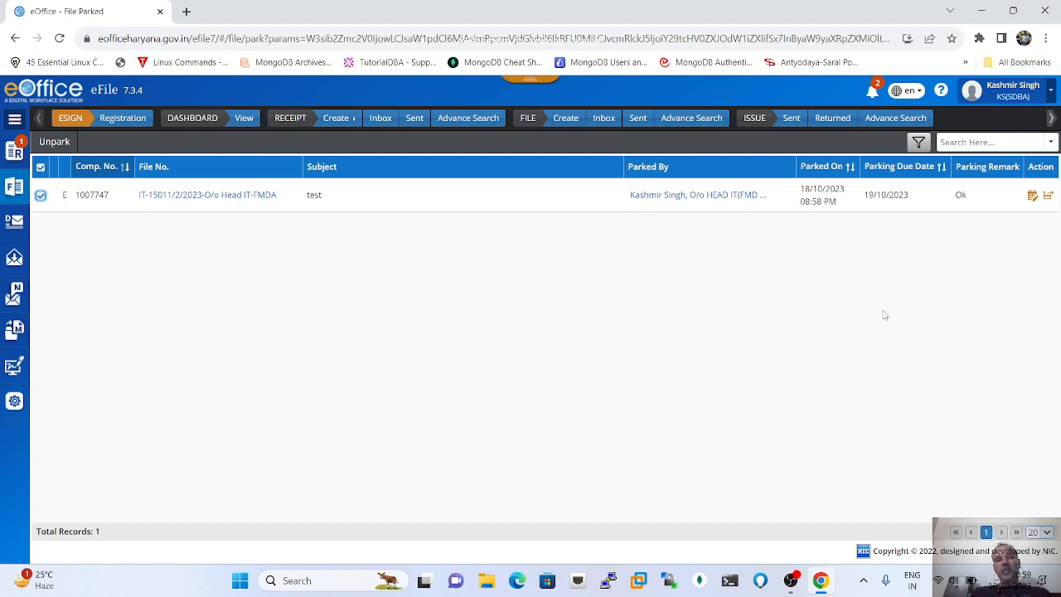
pyautogui.click(1033, 198)
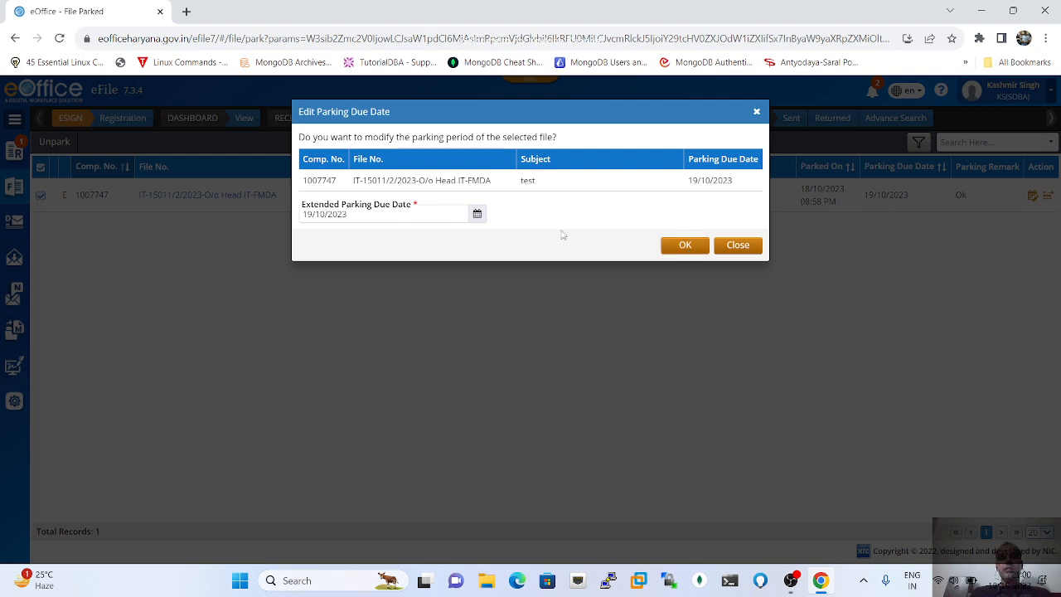
pyautogui.click(478, 216)
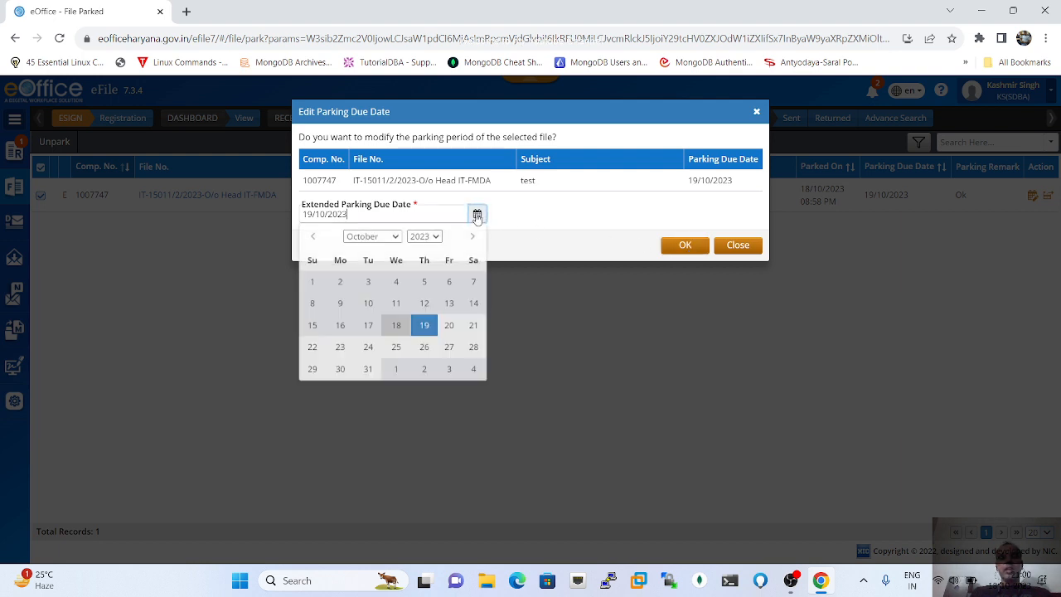
pyautogui.click(449, 329)
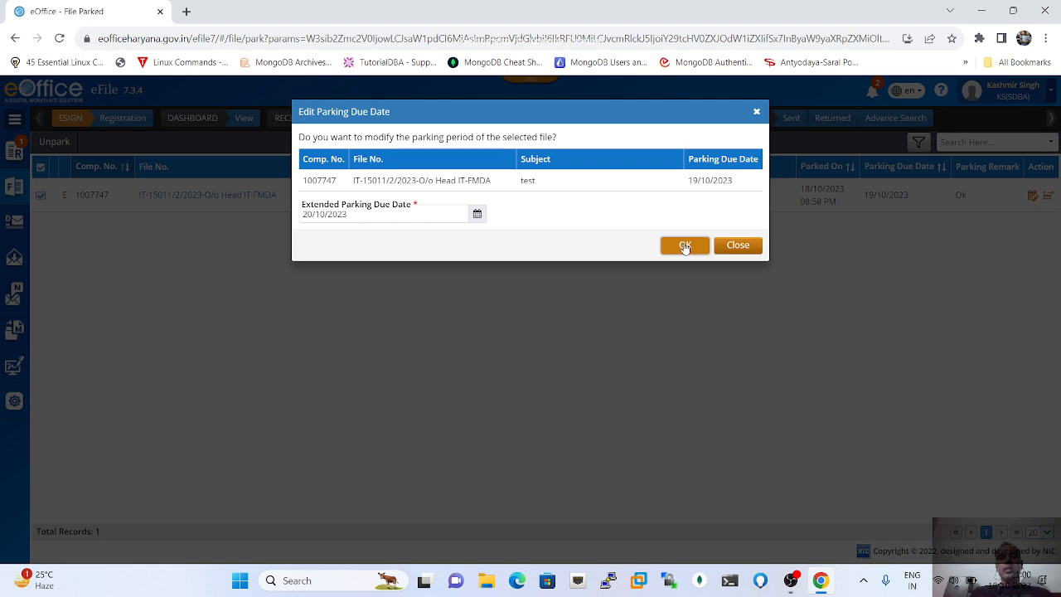
pyautogui.click(685, 246)
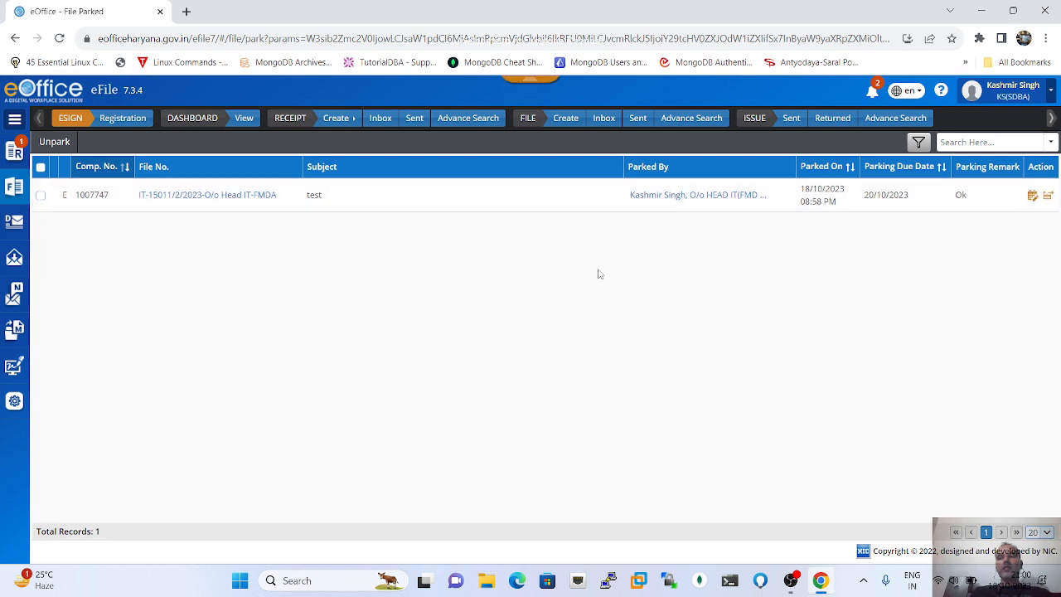
# Unpark the "test" file with the remark "Ok"
pyautogui.click(41, 198)
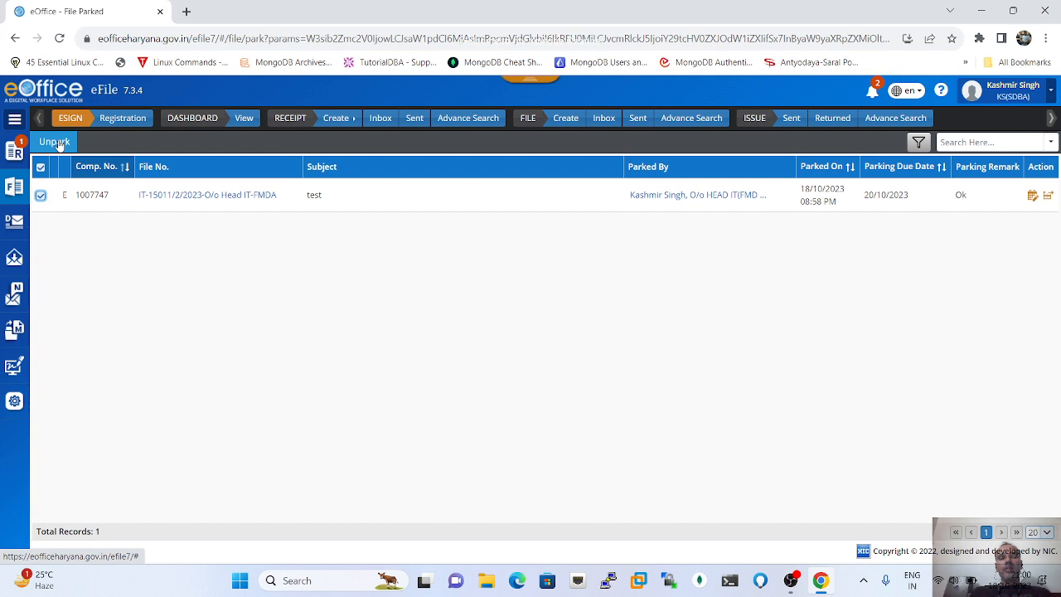
pyautogui.click(1049, 199)
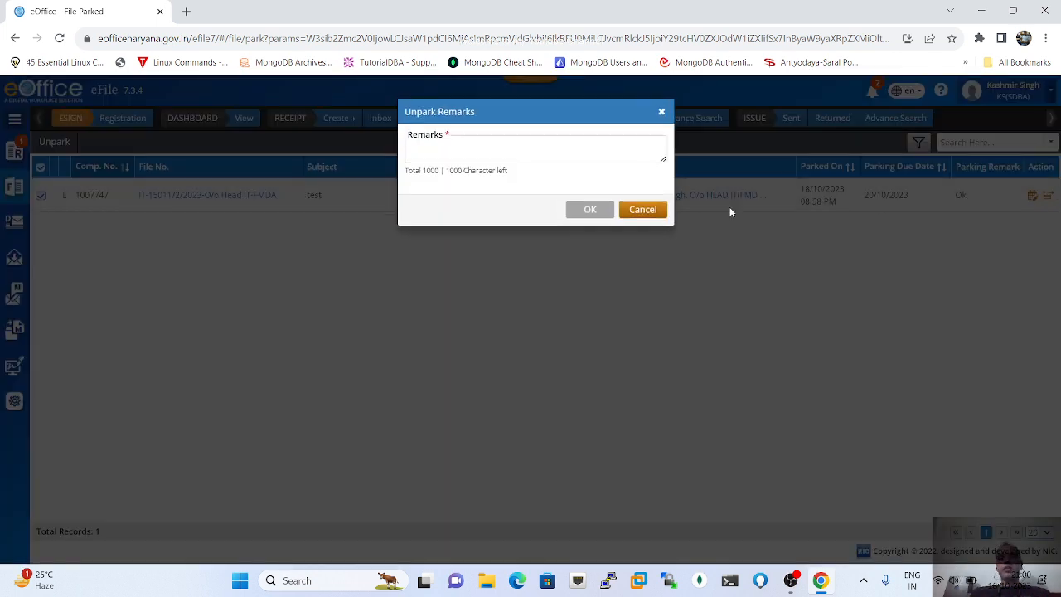
pyautogui.click(458, 150)
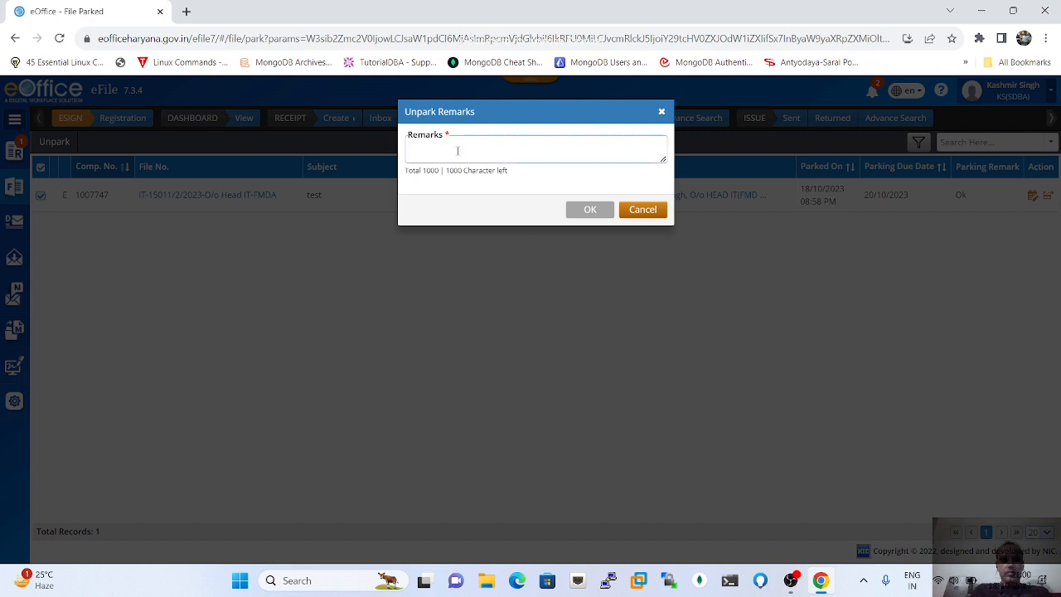
pyautogui.write('Ok')
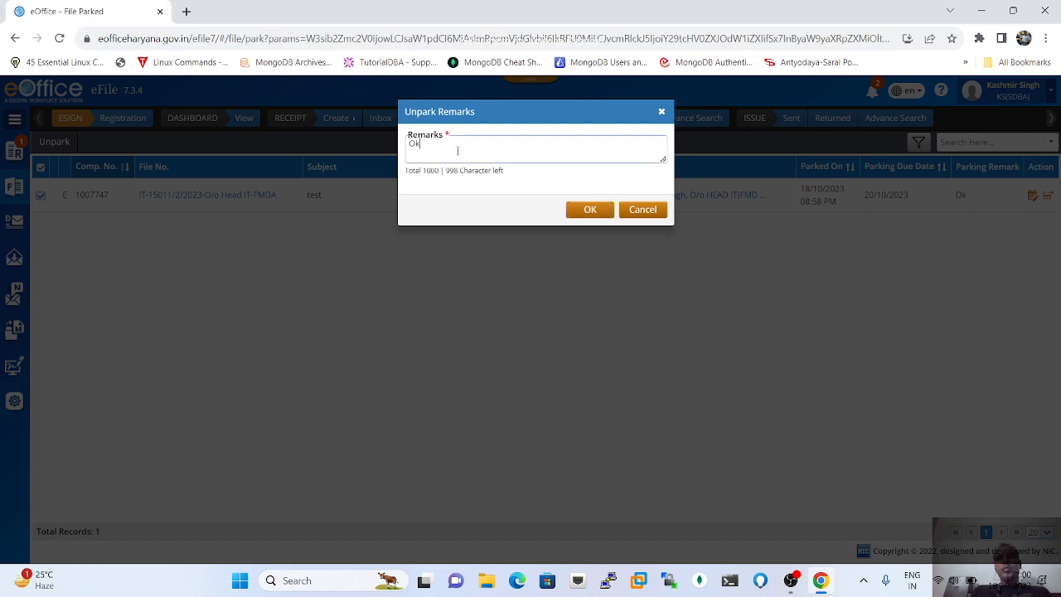
pyautogui.click(590, 211)
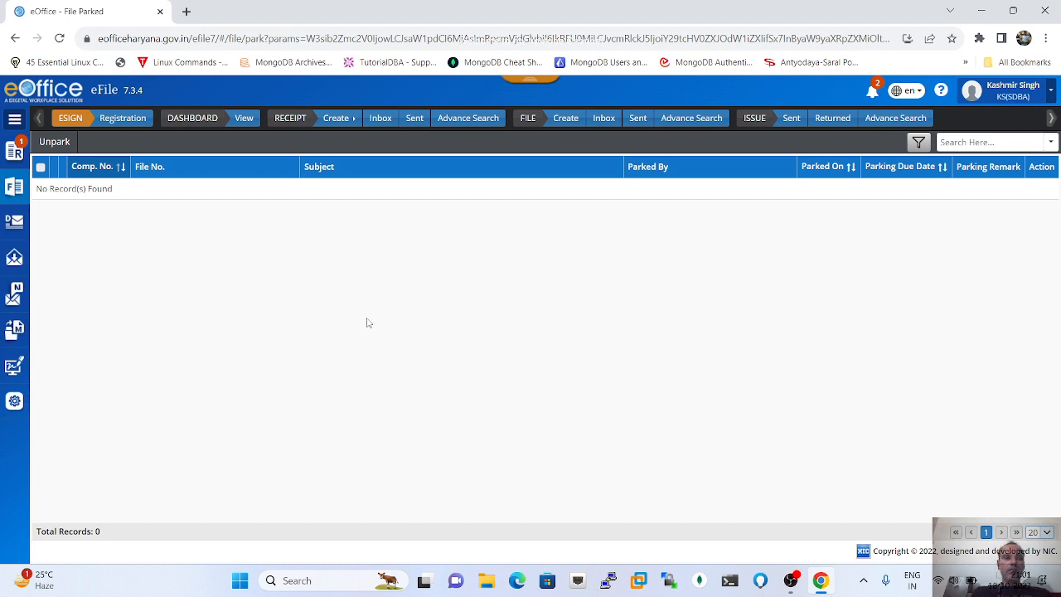
# Return to the file inbox and reopen the file with subject "test"
pyautogui.click(15, 189)
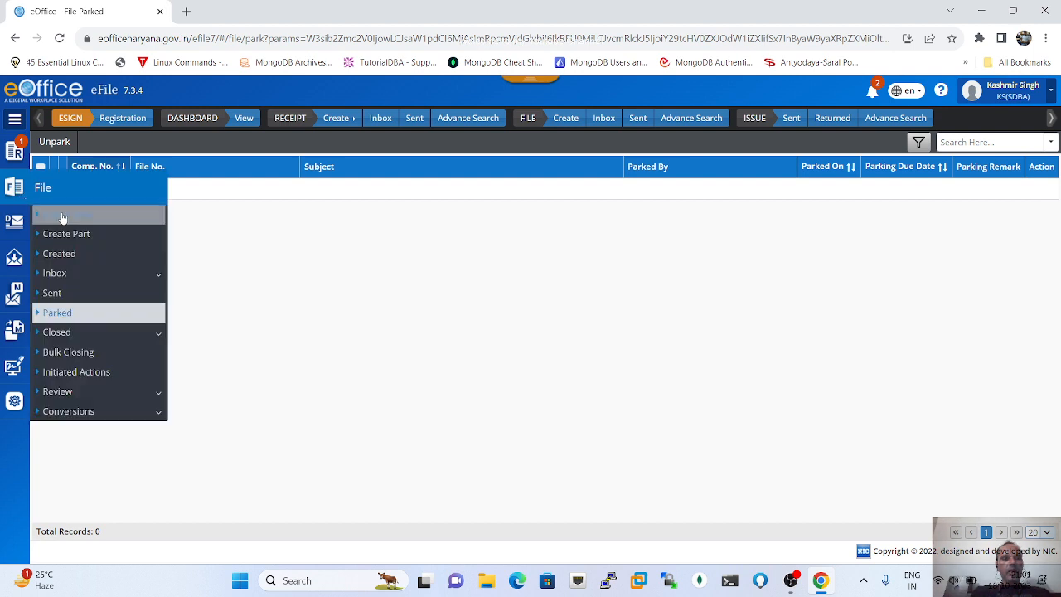
pyautogui.click(61, 277)
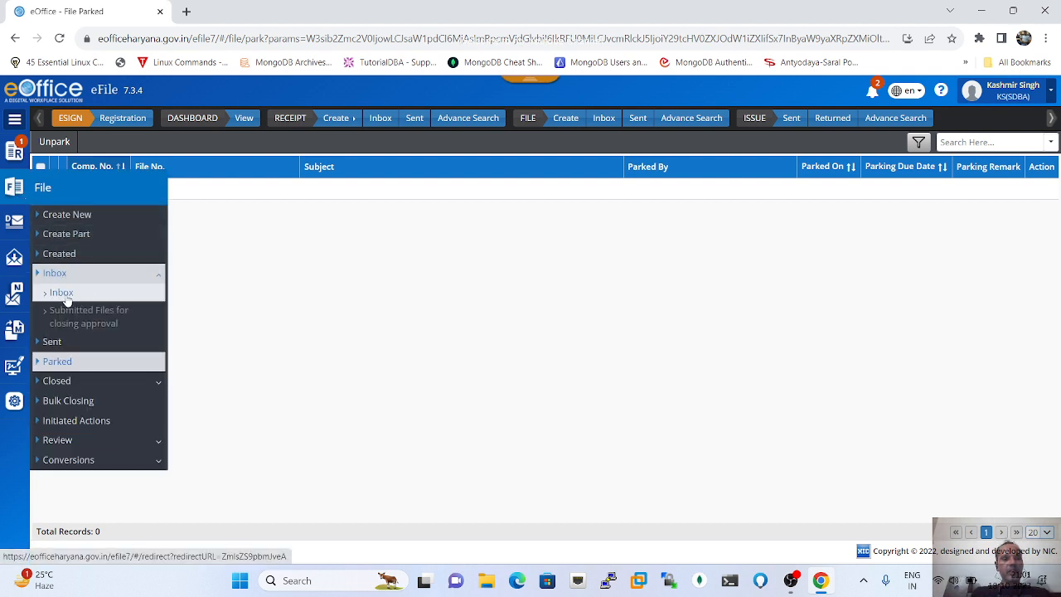
pyautogui.click(65, 295)
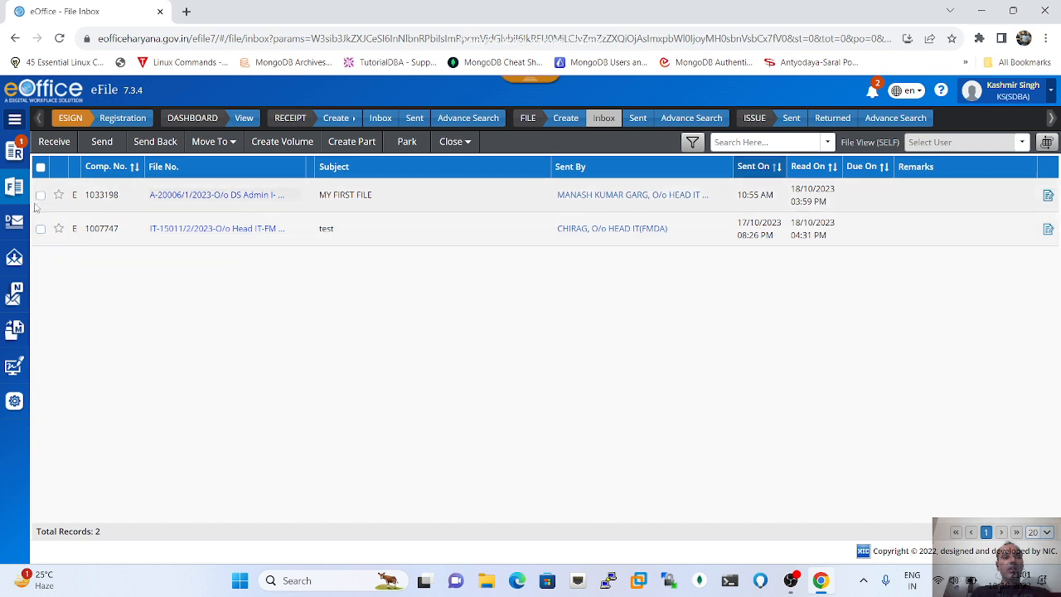
pyautogui.moveTo(14, 187)
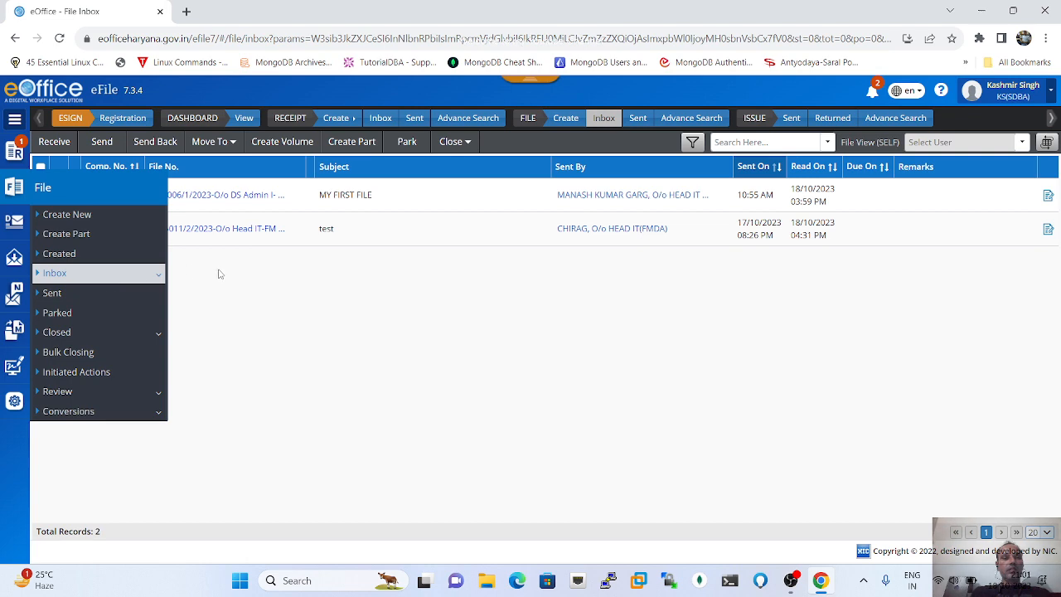
pyautogui.click(195, 229)
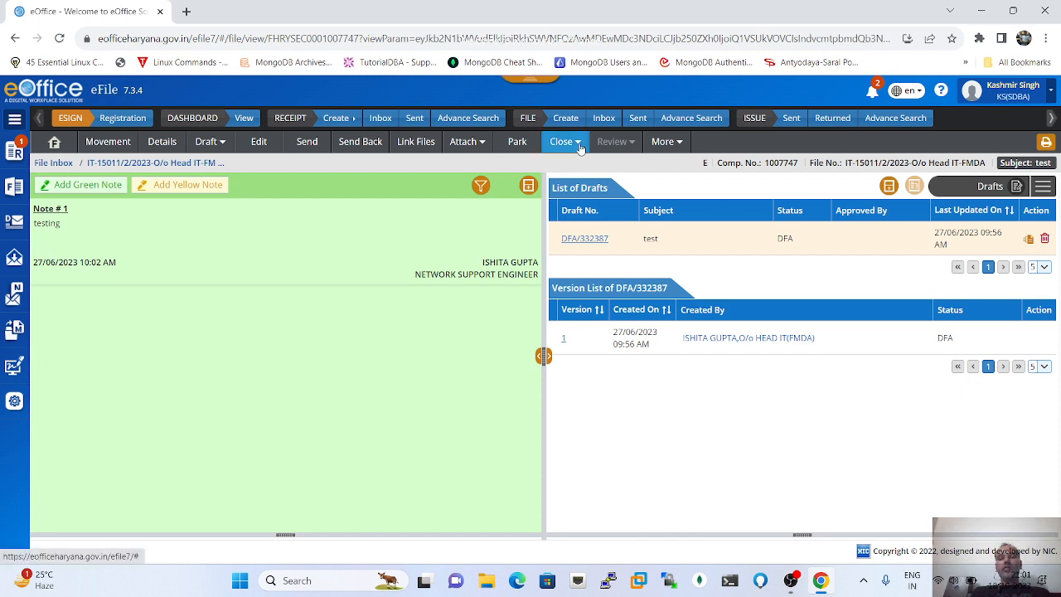
# Send the file for closing approval with the remark "No longer required"
pyautogui.click(580, 145)
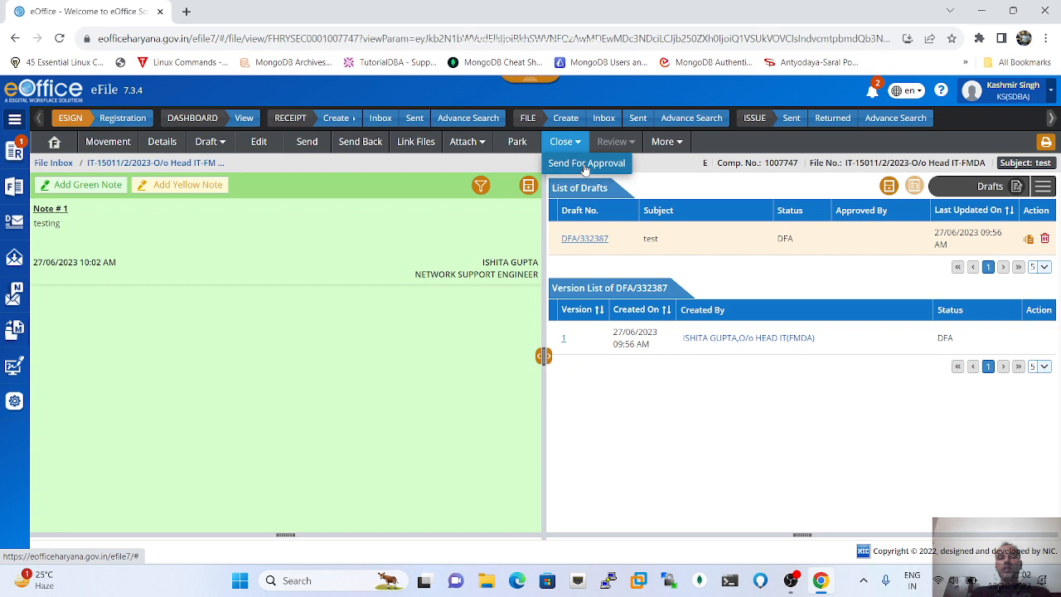
pyautogui.click(586, 164)
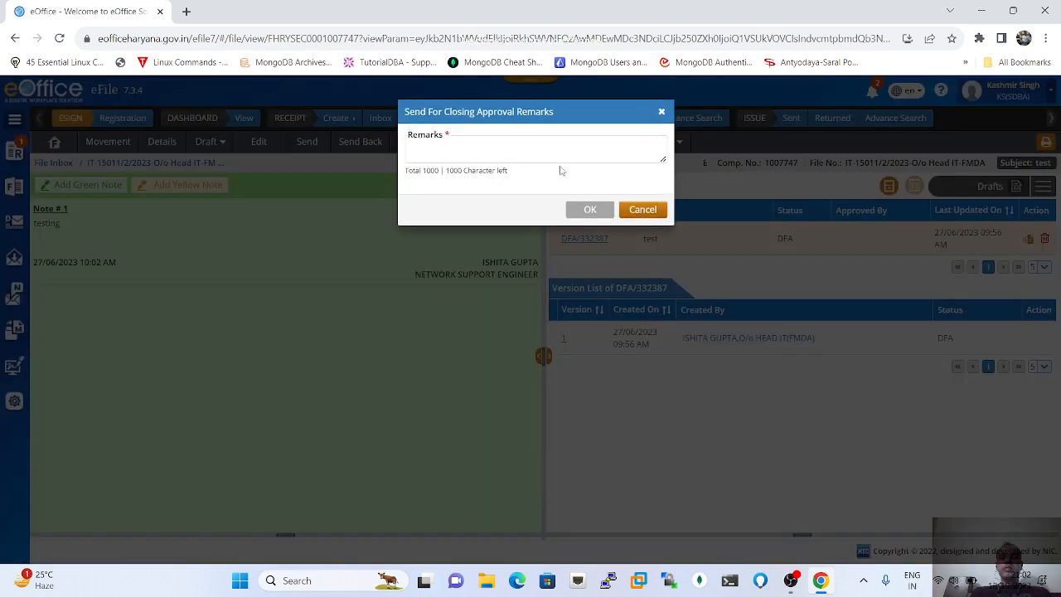
pyautogui.click(443, 147)
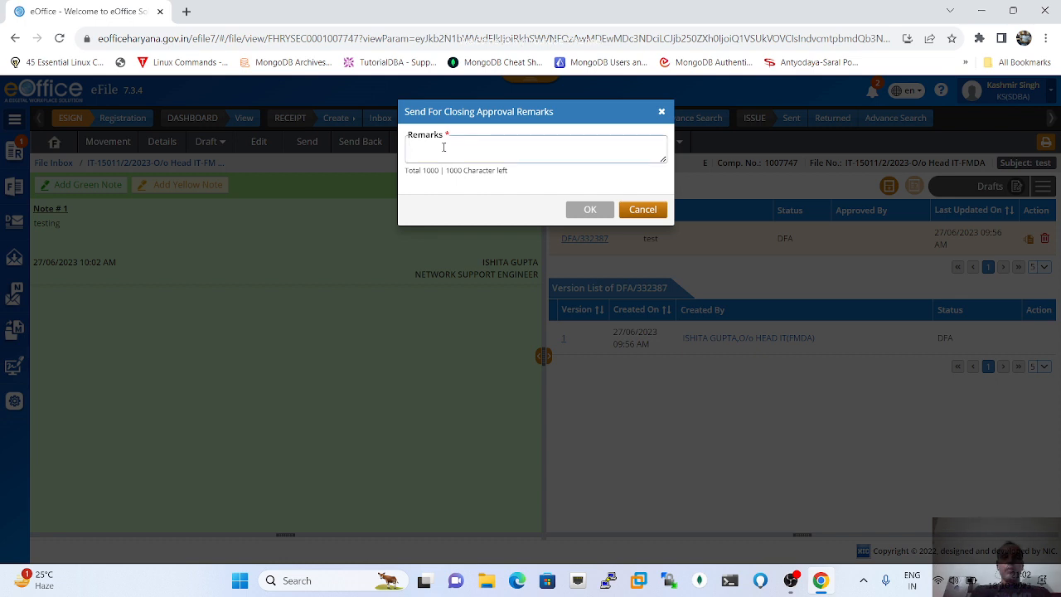
pyautogui.write('No ')
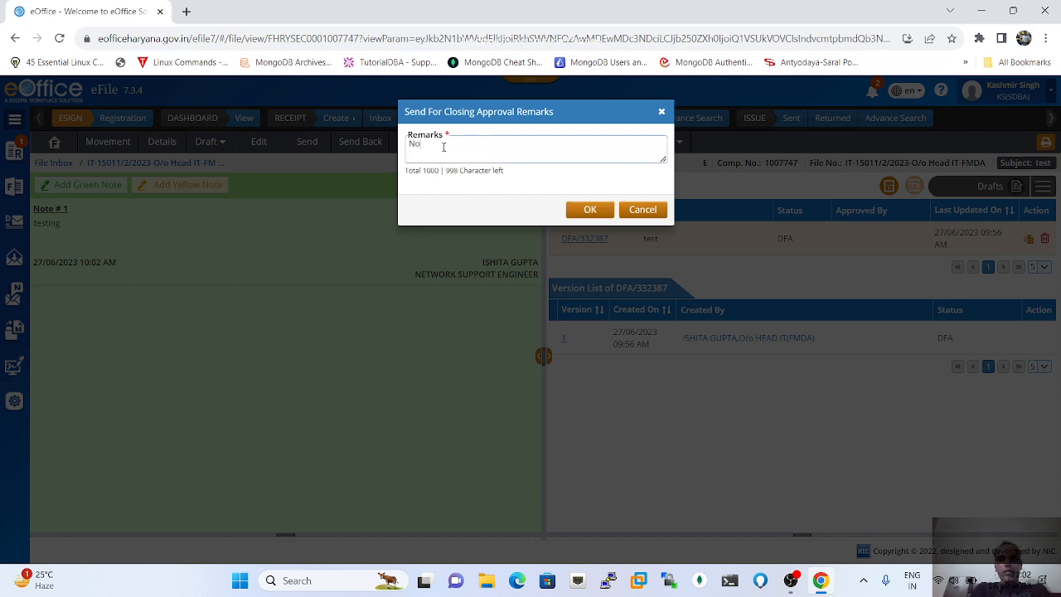
pyautogui.write('longer required')
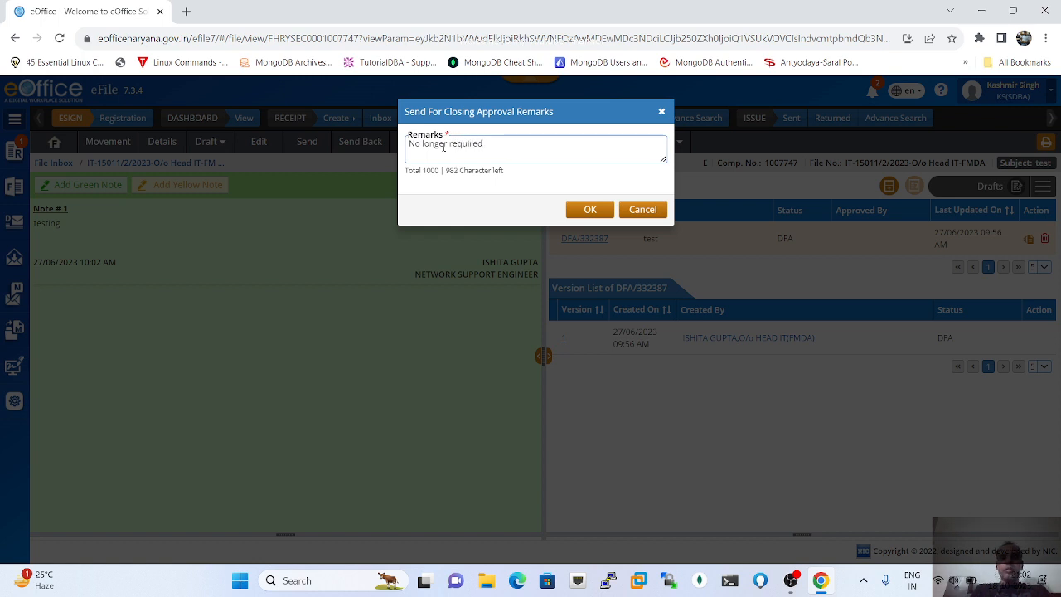
pyautogui.click(585, 214)
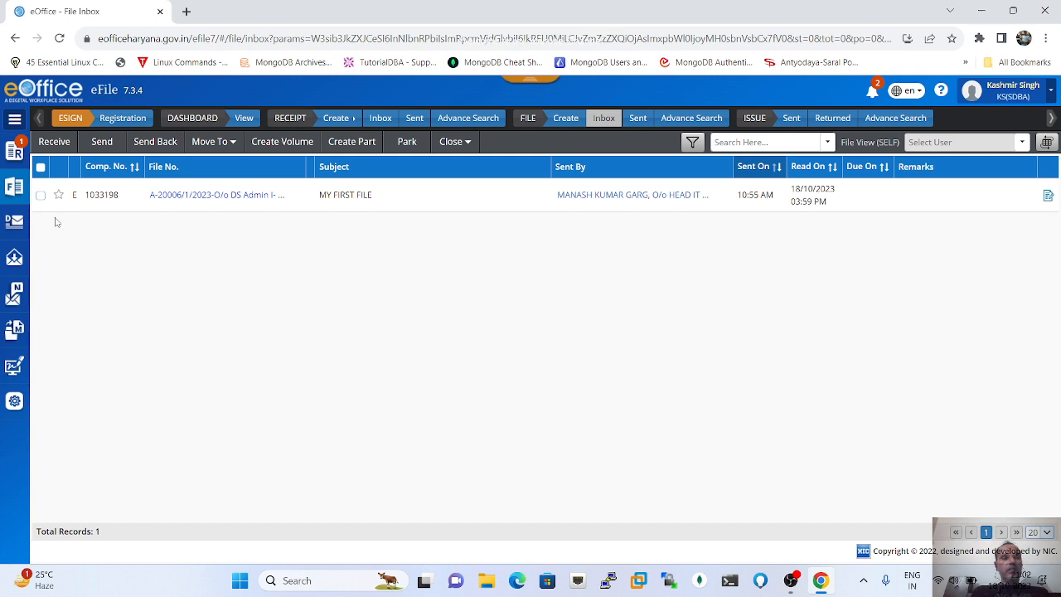
# Open the list of sent files to check for the "test" file
pyautogui.click(16, 189)
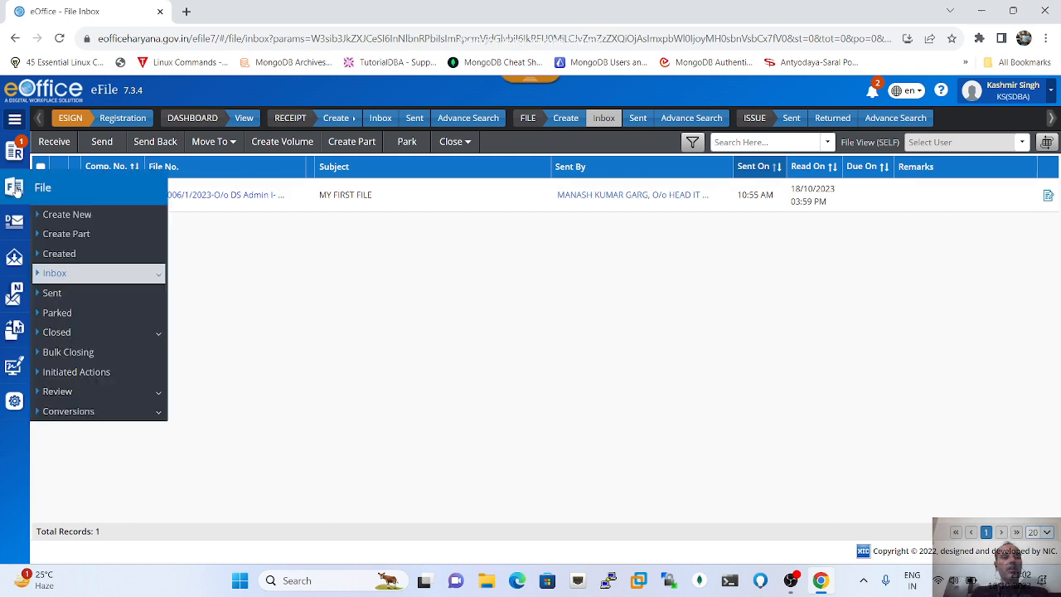
pyautogui.click(81, 276)
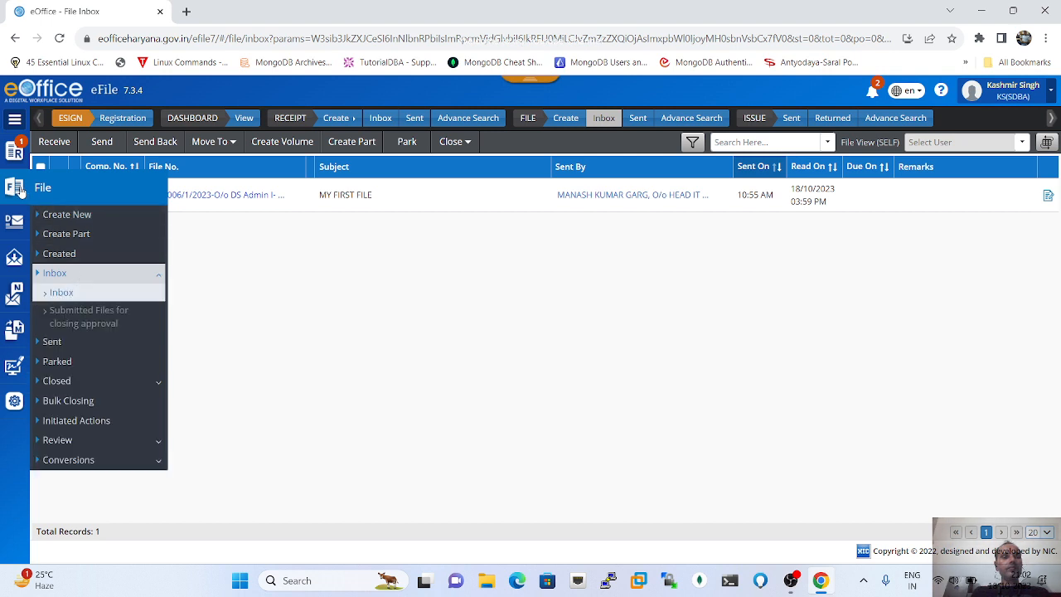
pyautogui.click(20, 192)
pyautogui.click(20, 192)
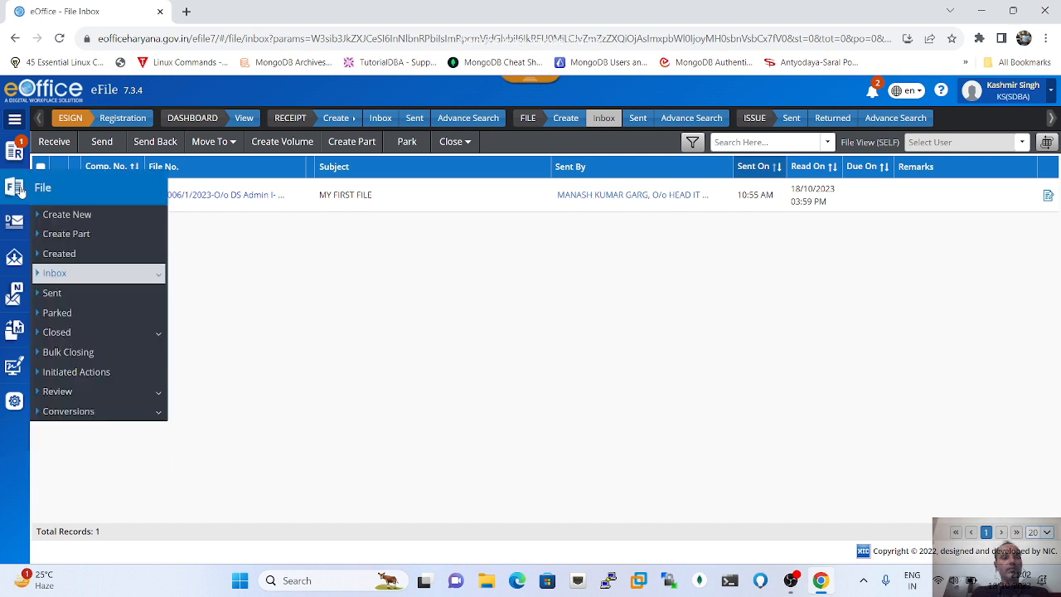
pyautogui.click(51, 295)
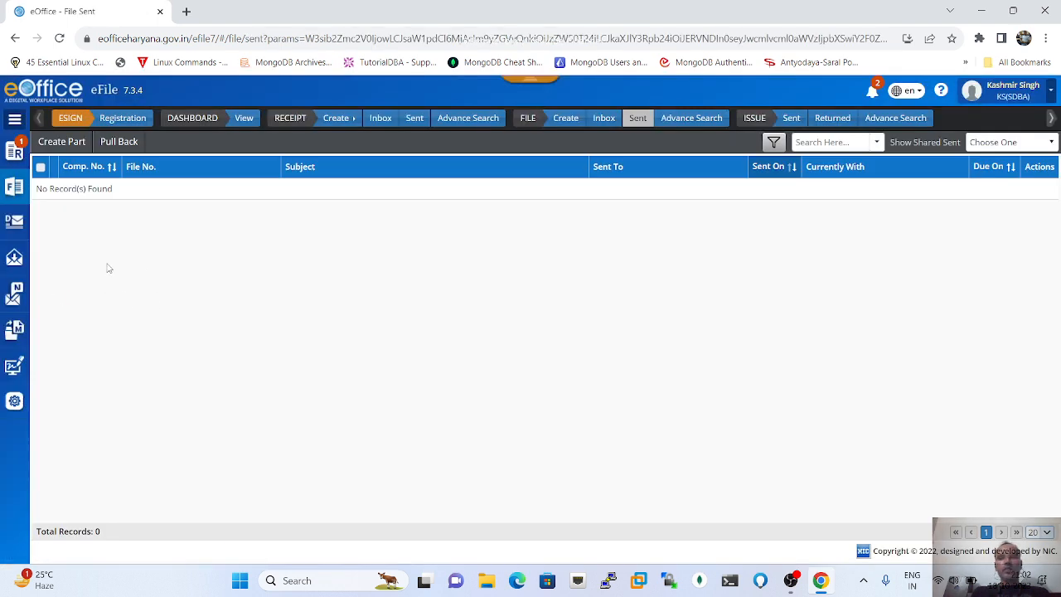
# Open the files submitted for closing approval and examine the request remarks of the "test" file
pyautogui.click(11, 190)
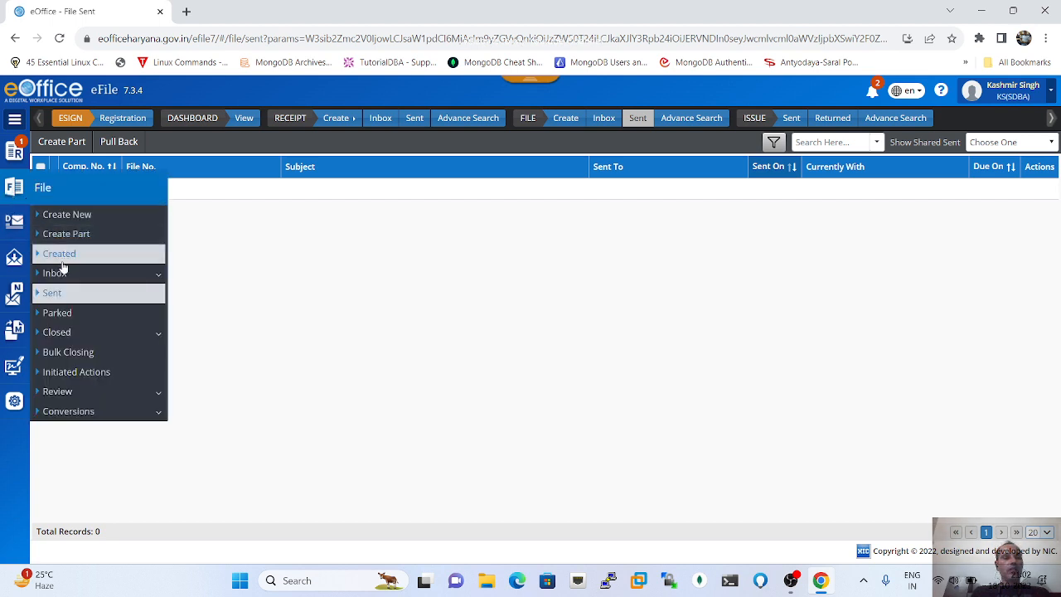
pyautogui.click(57, 276)
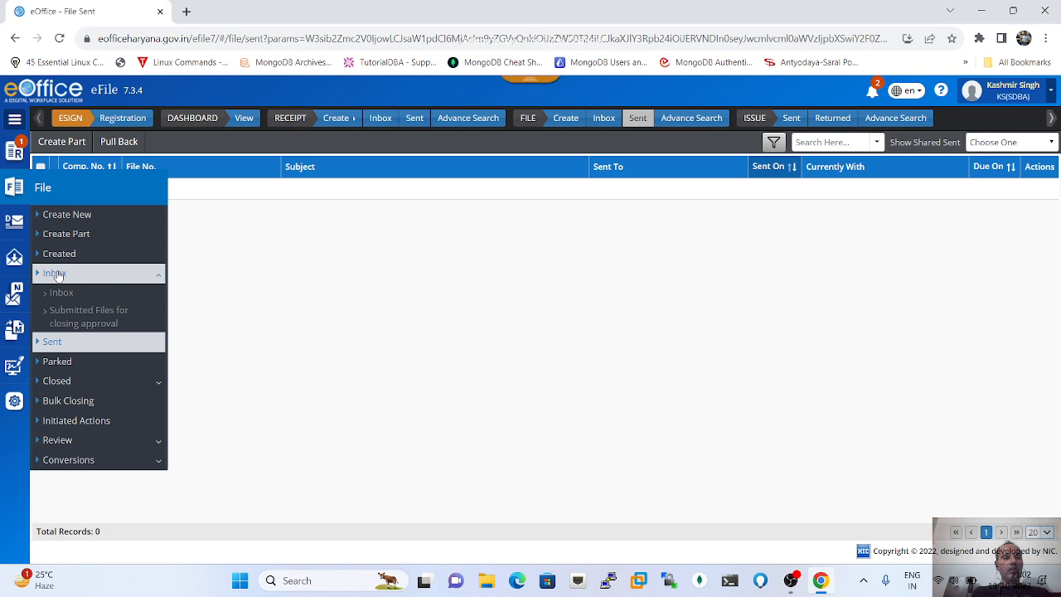
pyautogui.click(91, 318)
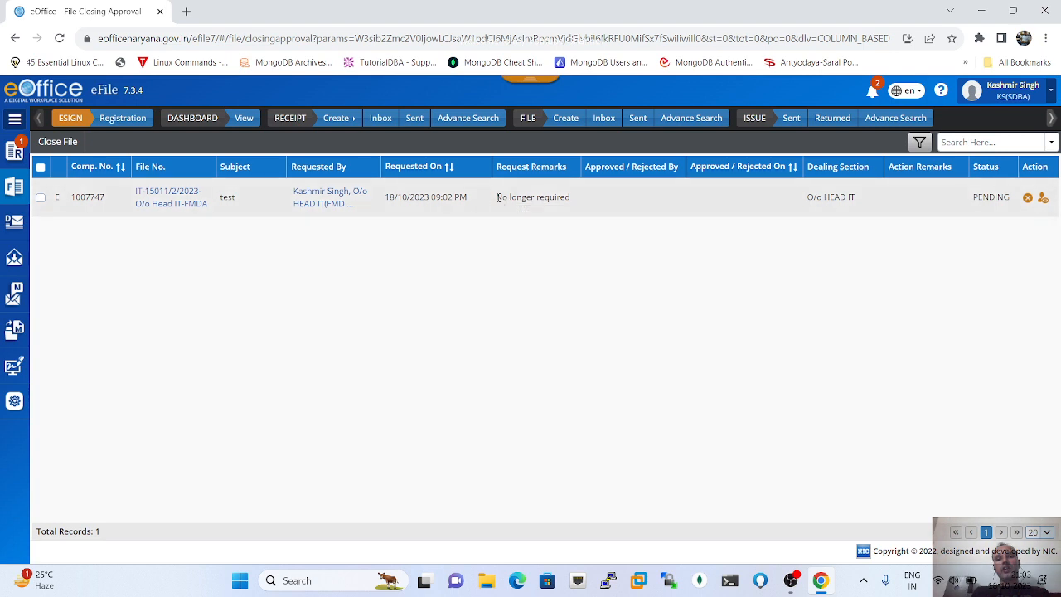
pyautogui.moveTo(496, 199); pyautogui.dragTo(572, 194)
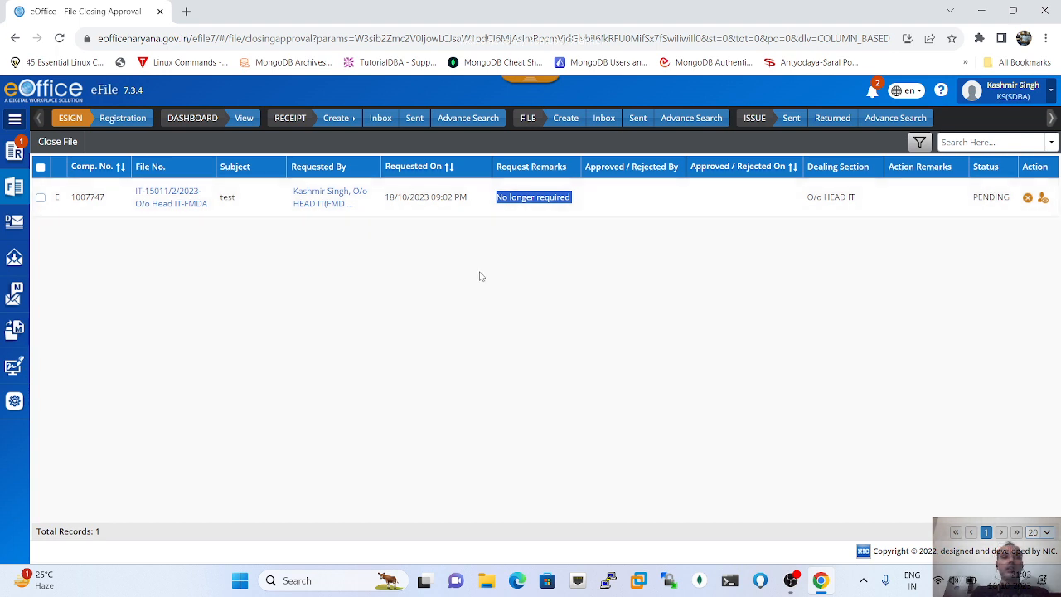
# Reload the files submitted for closing approval and view the list of approvers for the "test" file
pyautogui.moveTo(14, 186)
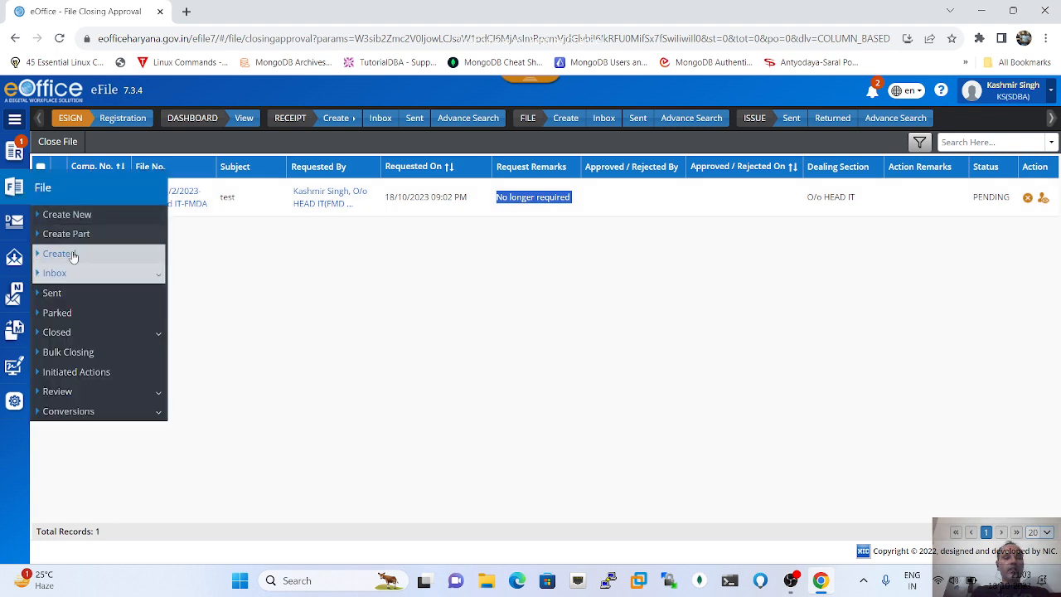
pyautogui.click(159, 335)
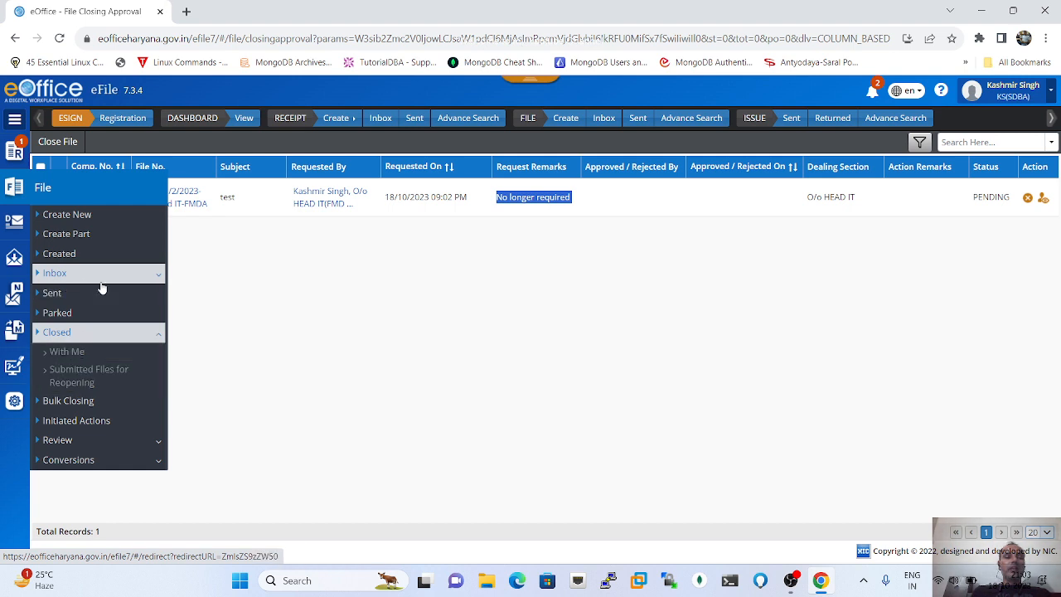
pyautogui.click(154, 275)
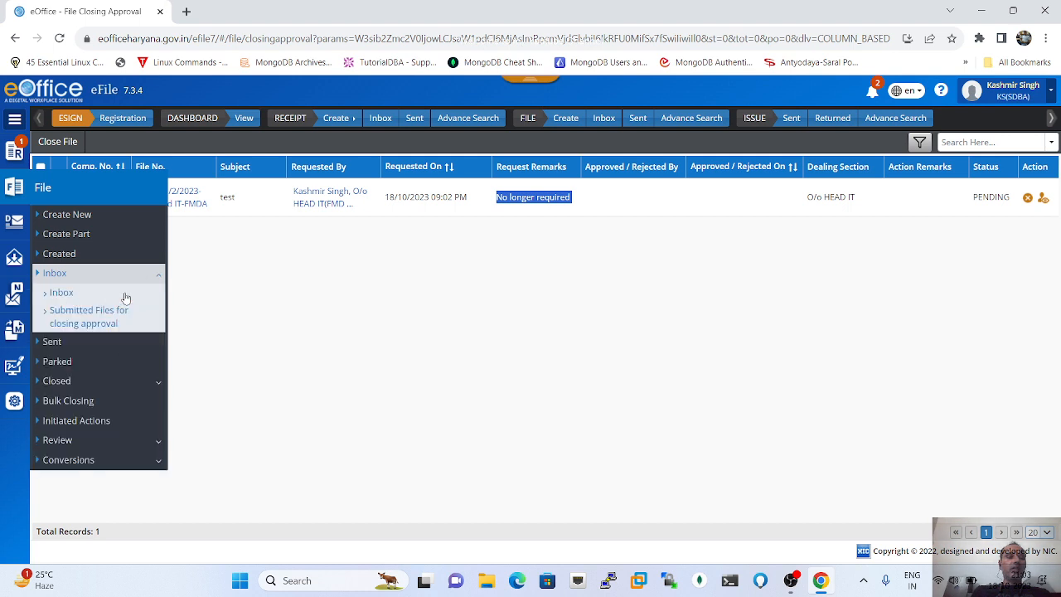
pyautogui.click(98, 323)
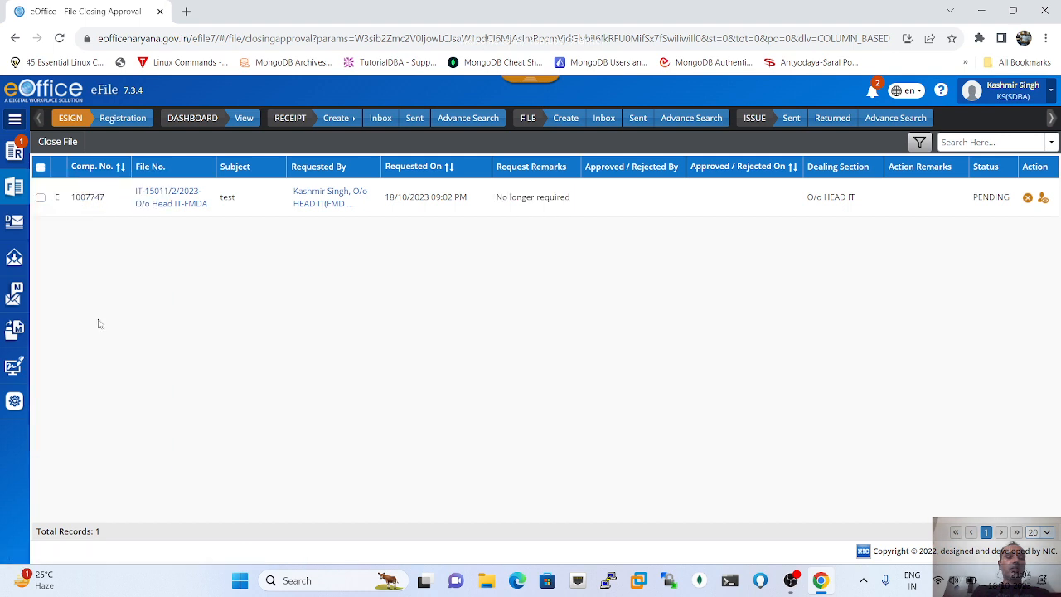
pyautogui.click(14, 186)
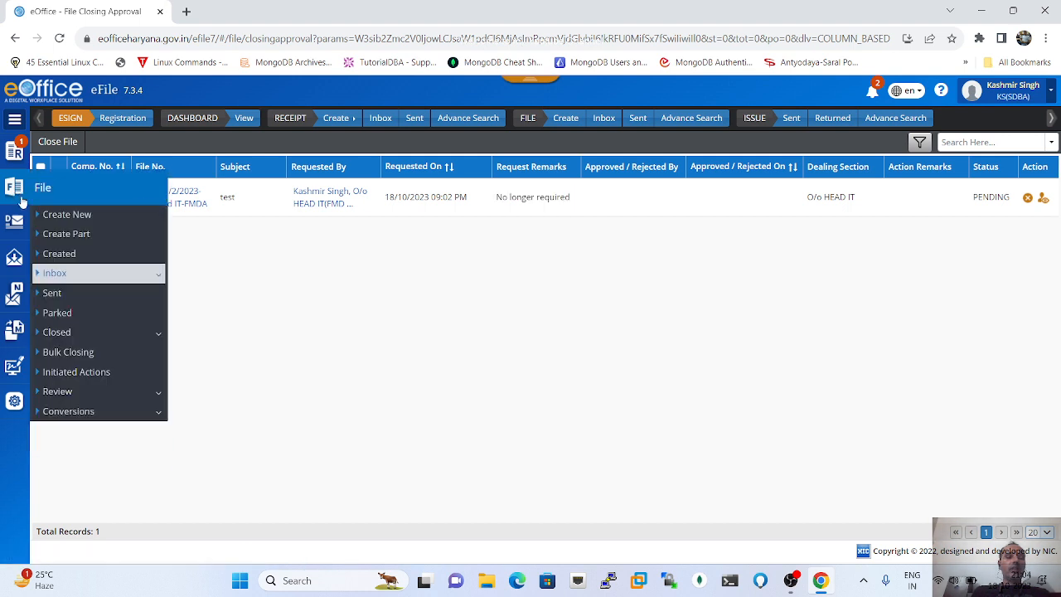
pyautogui.click(157, 336)
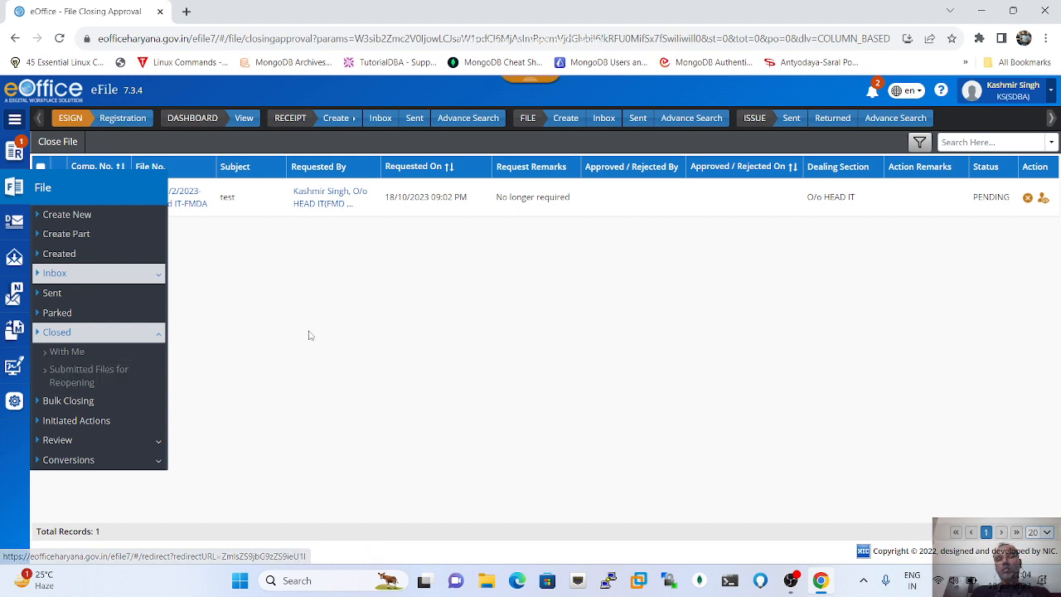
pyautogui.click(342, 334)
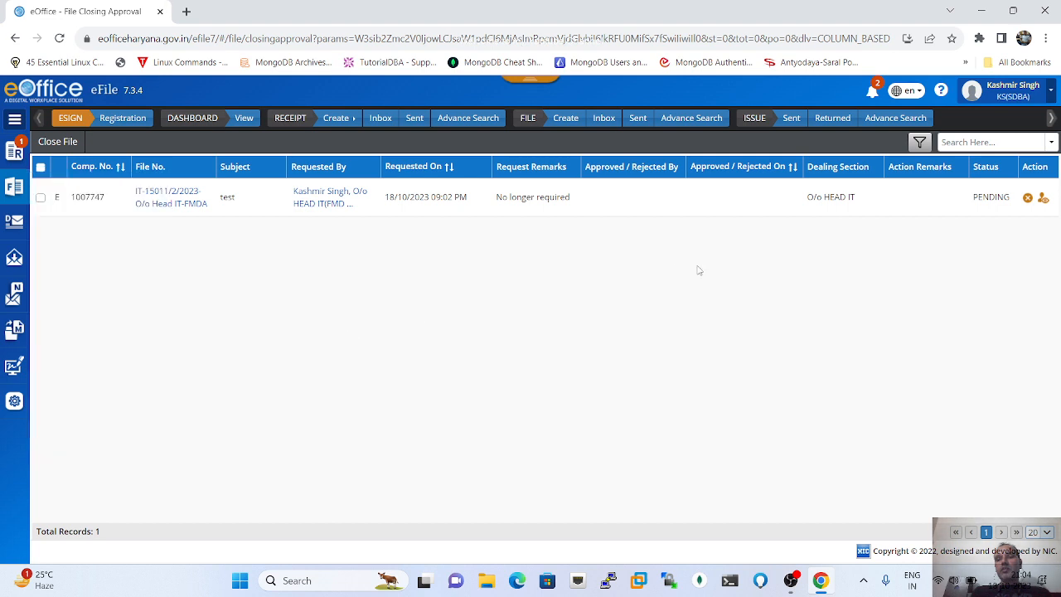
pyautogui.click(1042, 199)
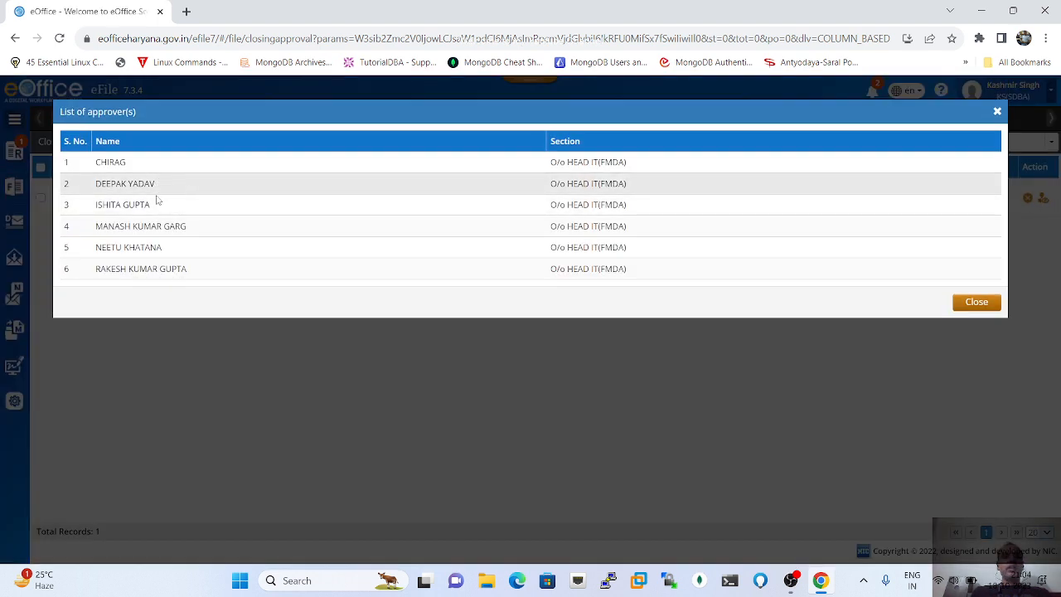
pyautogui.click(975, 303)
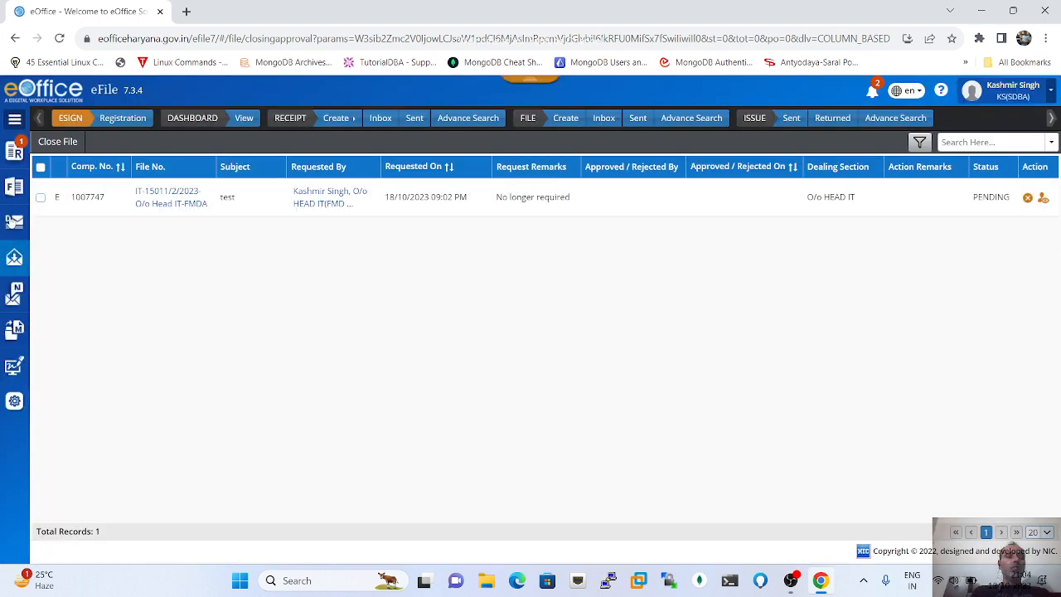
# Open the search page for closed files that are with the current account
pyautogui.moveTo(20, 187)
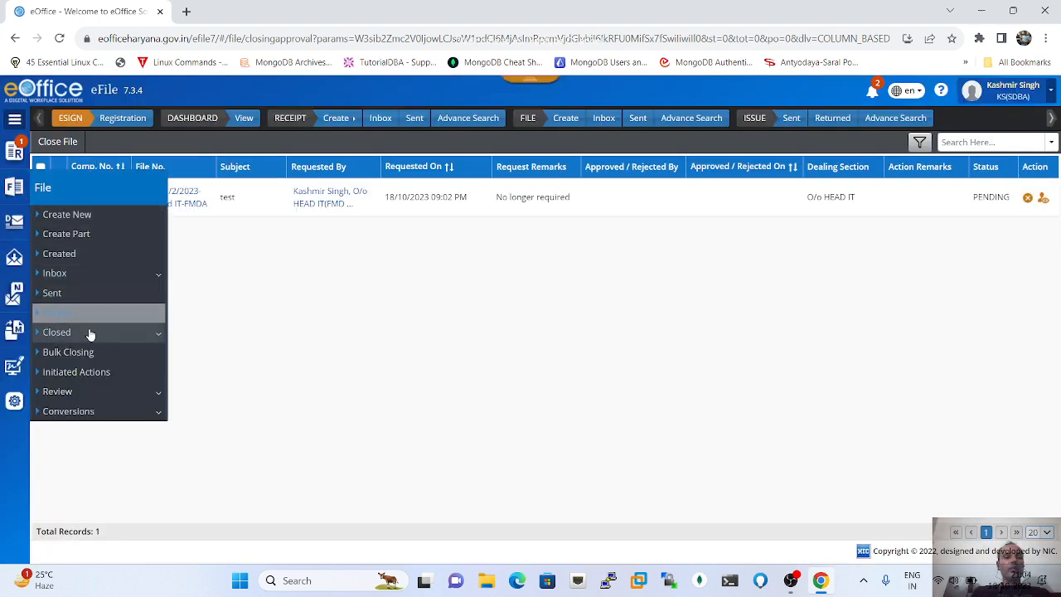
pyautogui.click(155, 335)
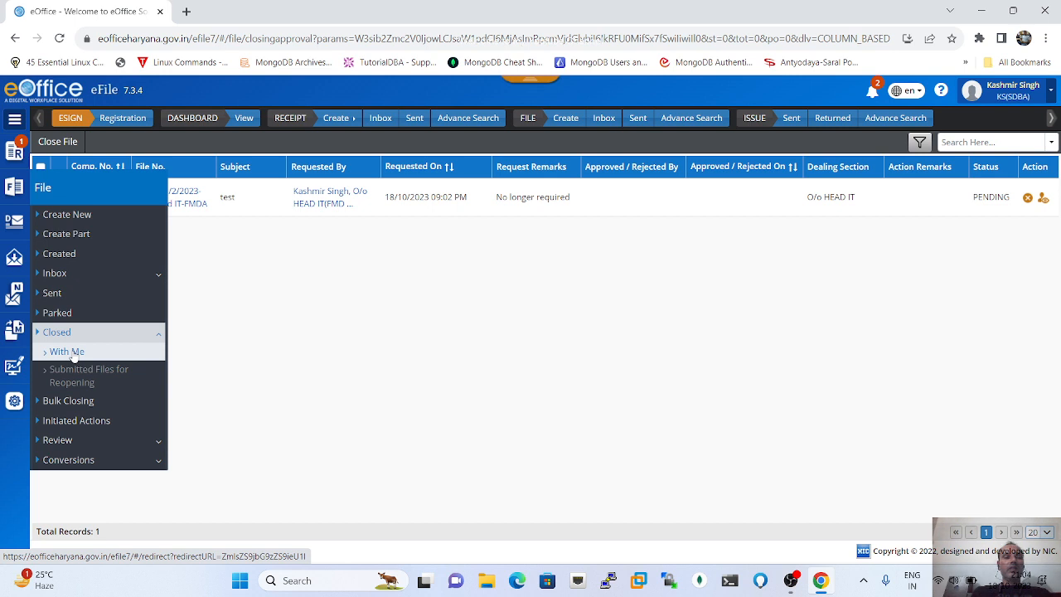
pyautogui.click(159, 273)
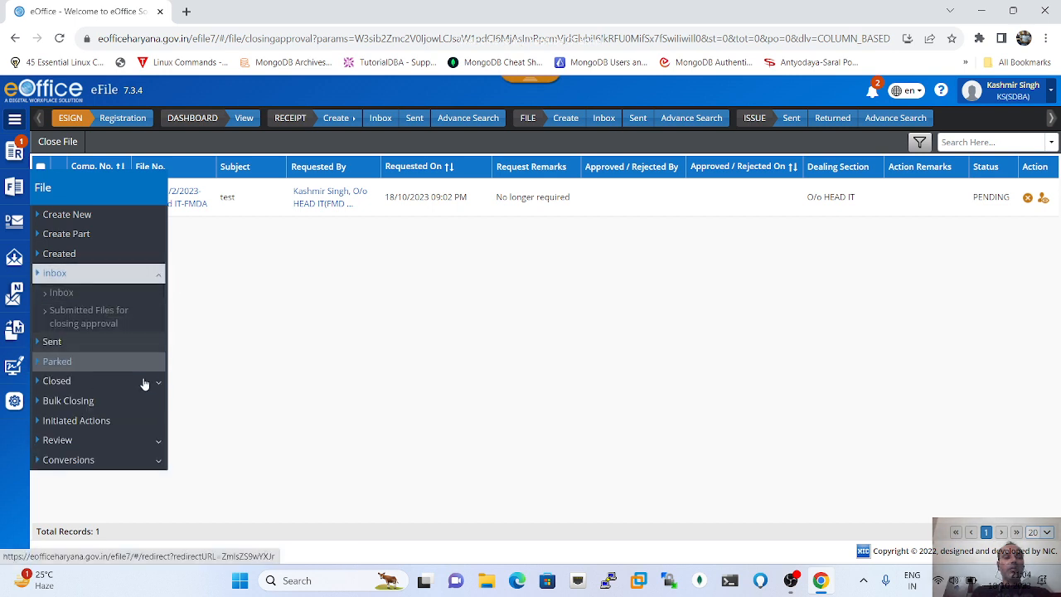
pyautogui.click(159, 383)
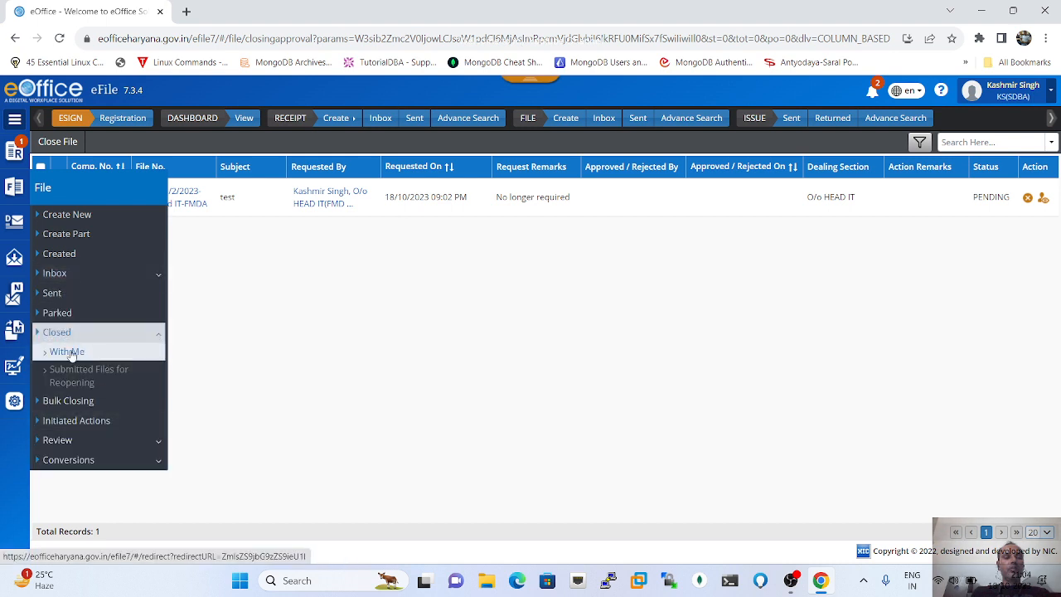
pyautogui.click(69, 352)
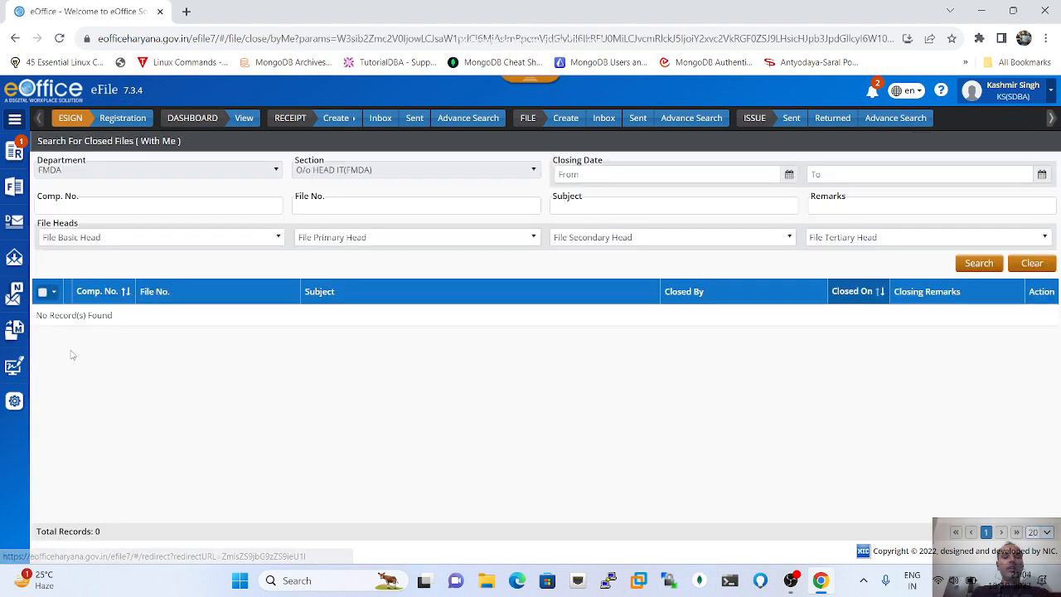
# Return to the files submitted for closing approval and try to close the "test" file
pyautogui.click(14, 186)
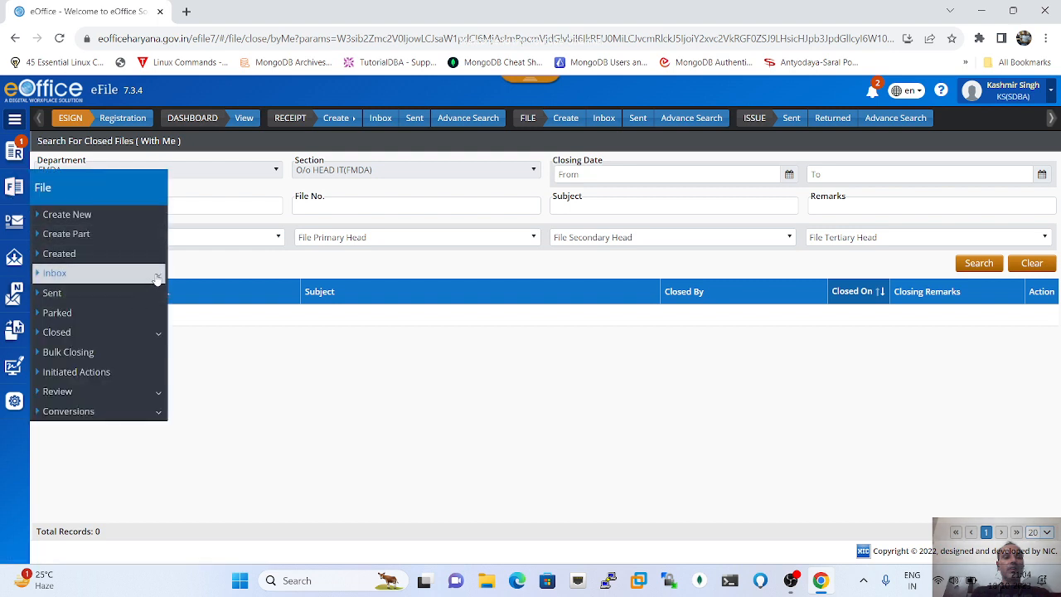
pyautogui.click(156, 277)
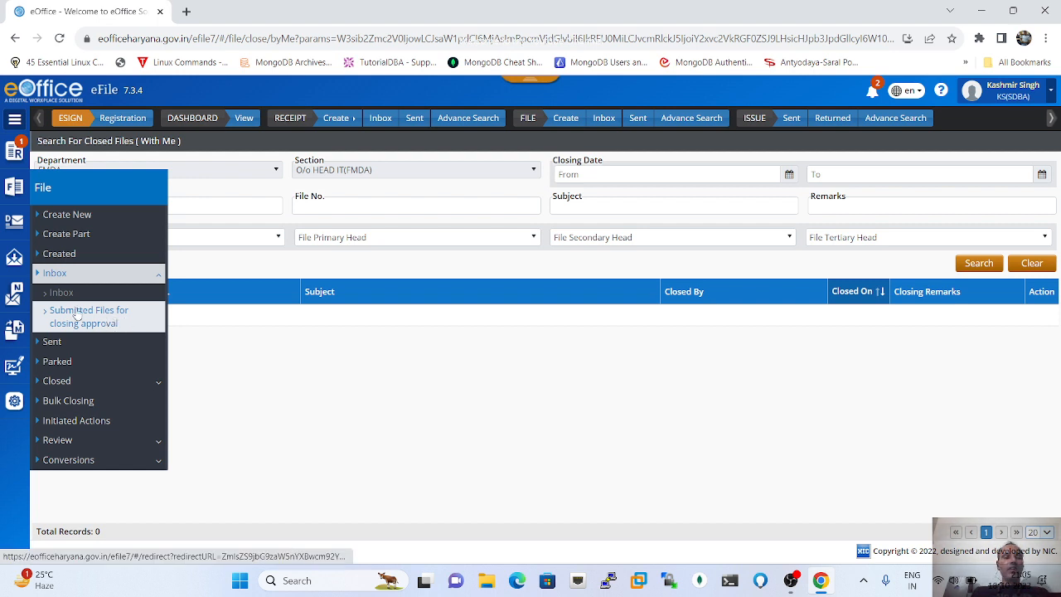
pyautogui.click(85, 315)
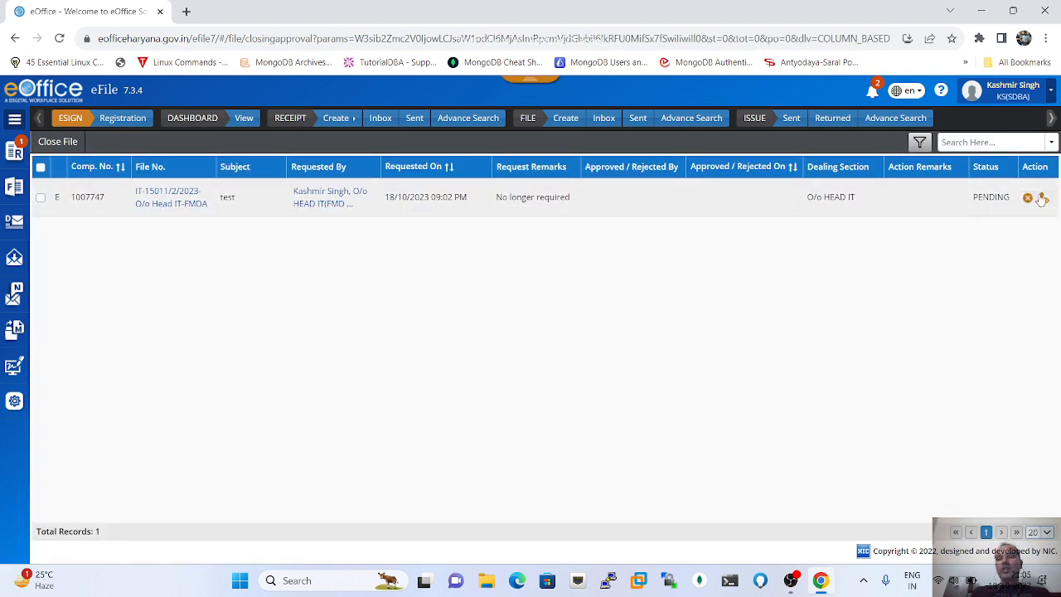
pyautogui.click(41, 199)
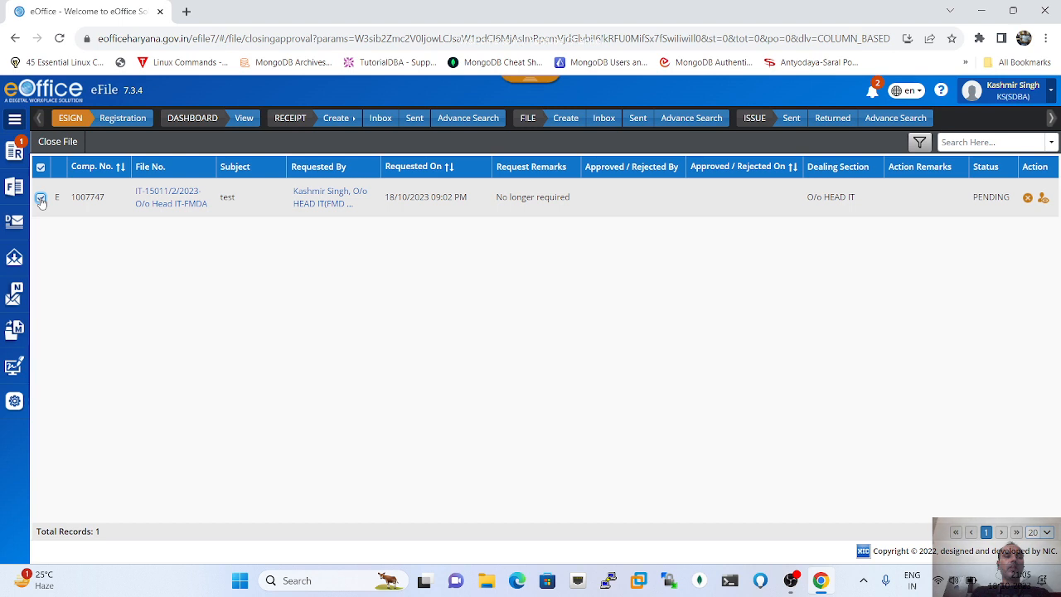
pyautogui.click(59, 144)
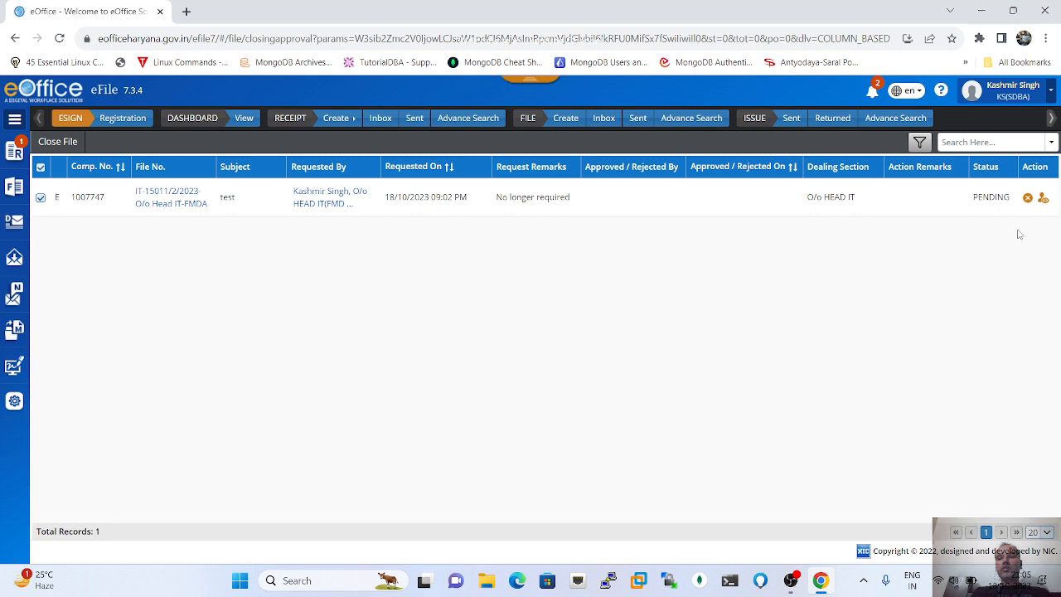
# Cancel the closing approval request of the "test" file with the remark "Wrongly marked"
pyautogui.click(1027, 198)
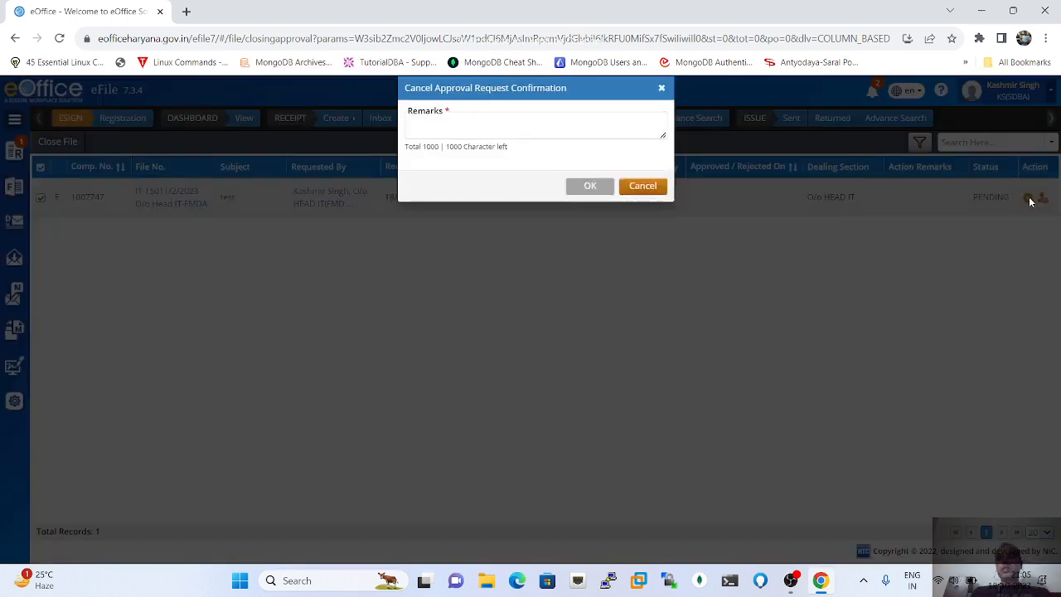
pyautogui.click(539, 142)
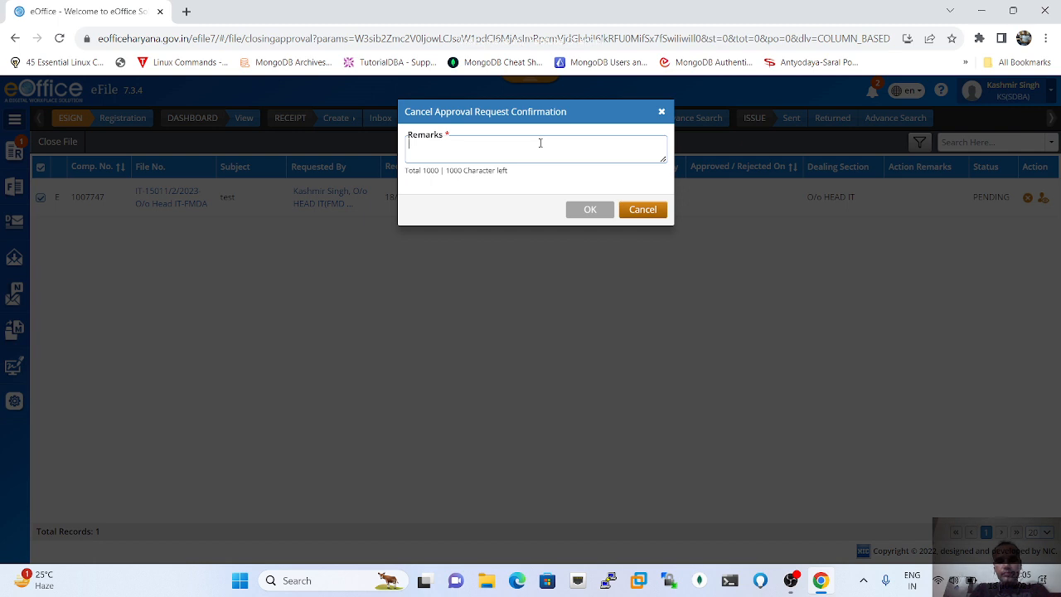
pyautogui.write('Wo')
pyautogui.write('o')
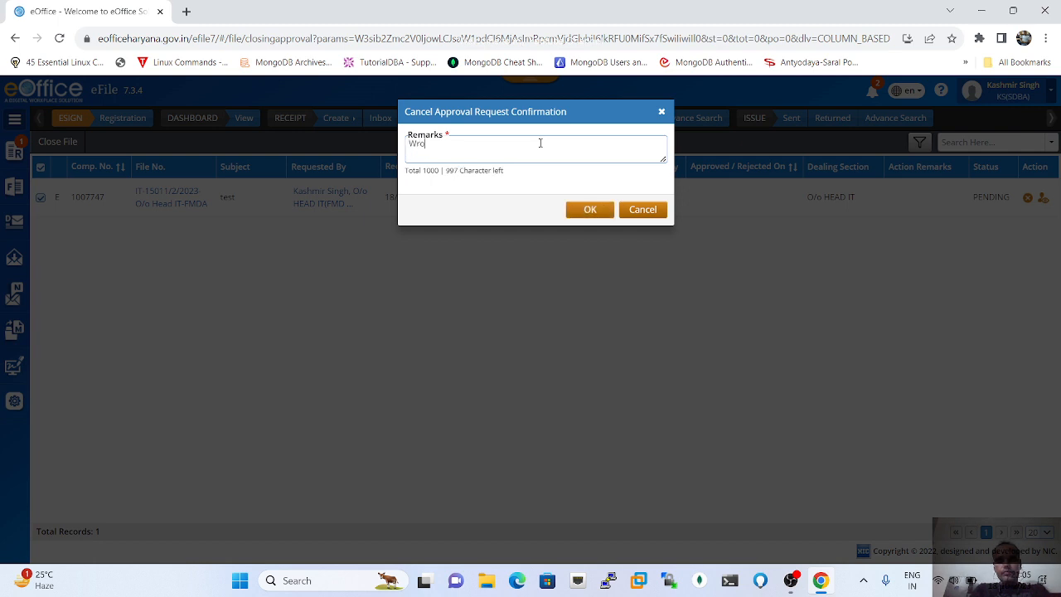
pyautogui.write('ngly marked')
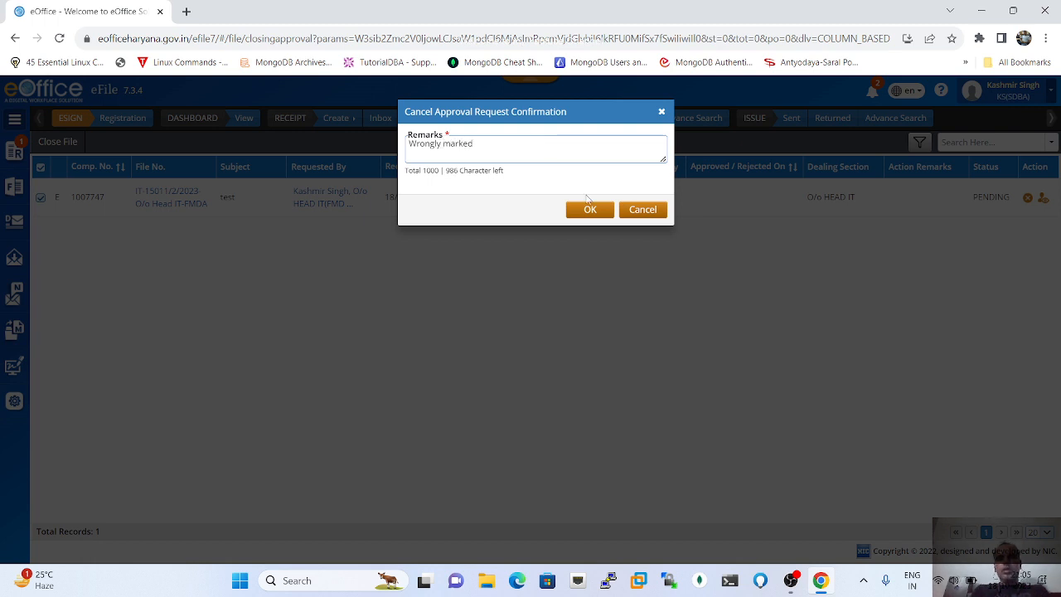
pyautogui.click(589, 209)
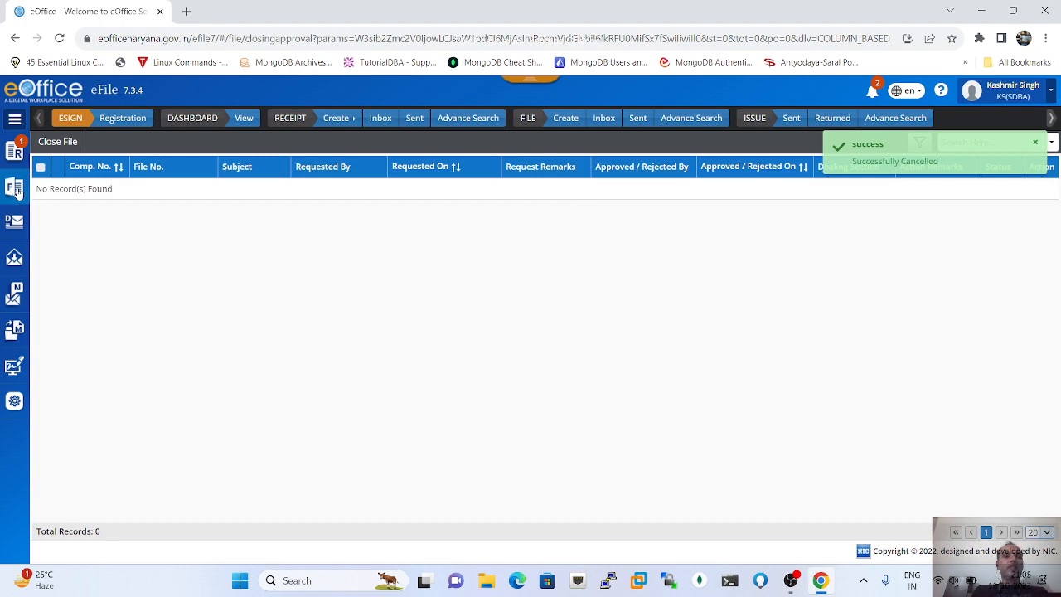
# Return to the file inbox to check for the "test" file
pyautogui.click(16, 189)
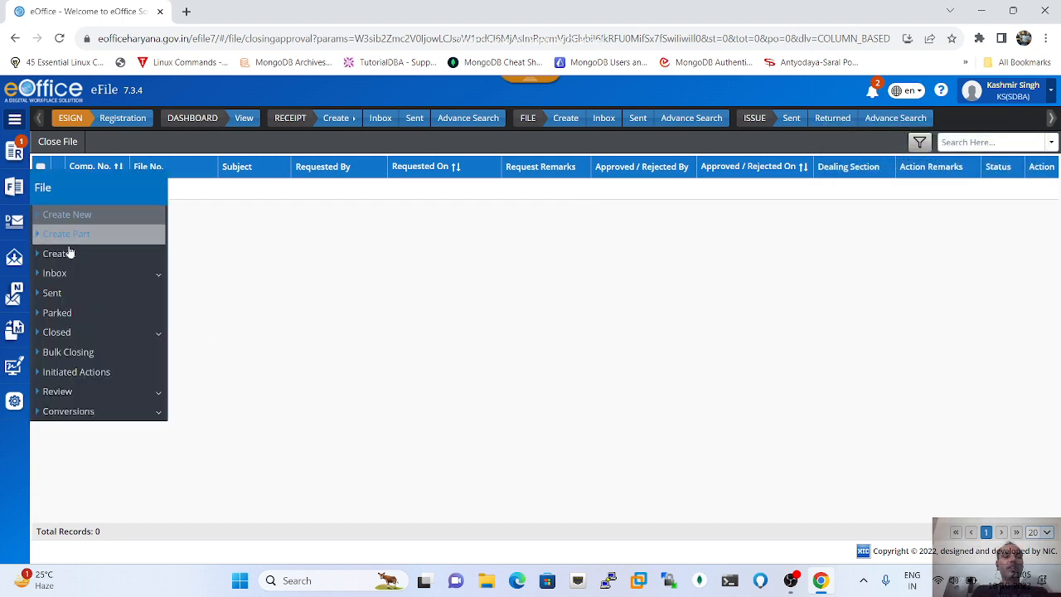
pyautogui.click(76, 280)
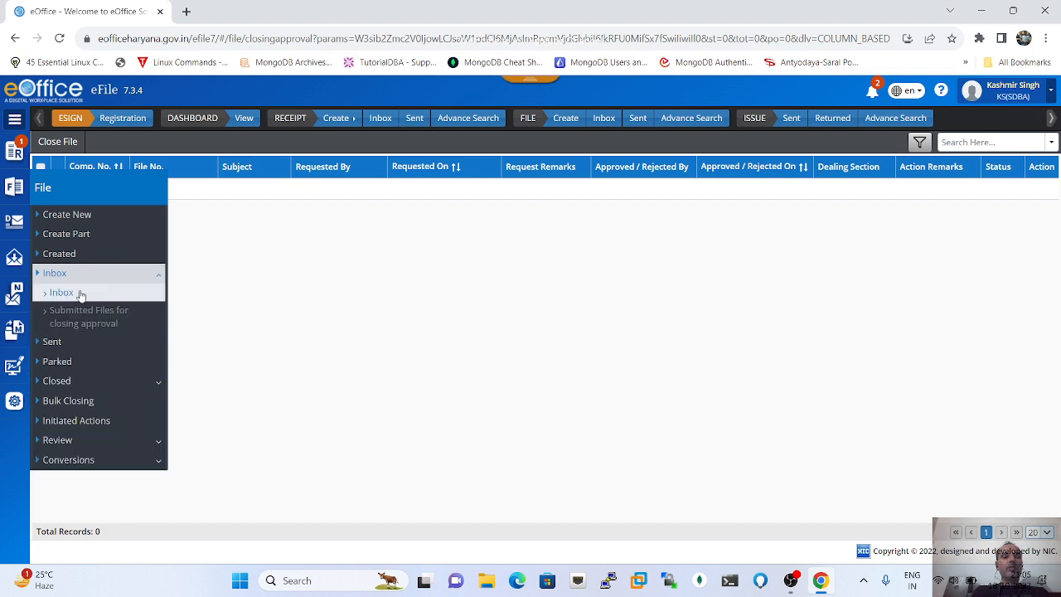
pyautogui.click(66, 296)
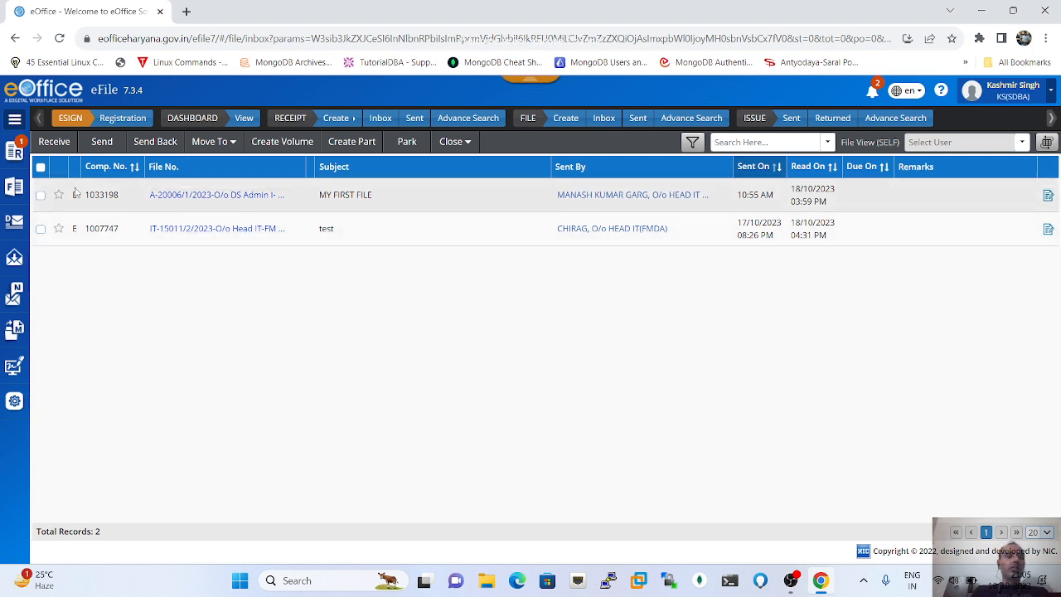
# Open the part file creation form, examine the file chooser with the "test" file selected, and cancel the choice
pyautogui.moveTo(16, 189)
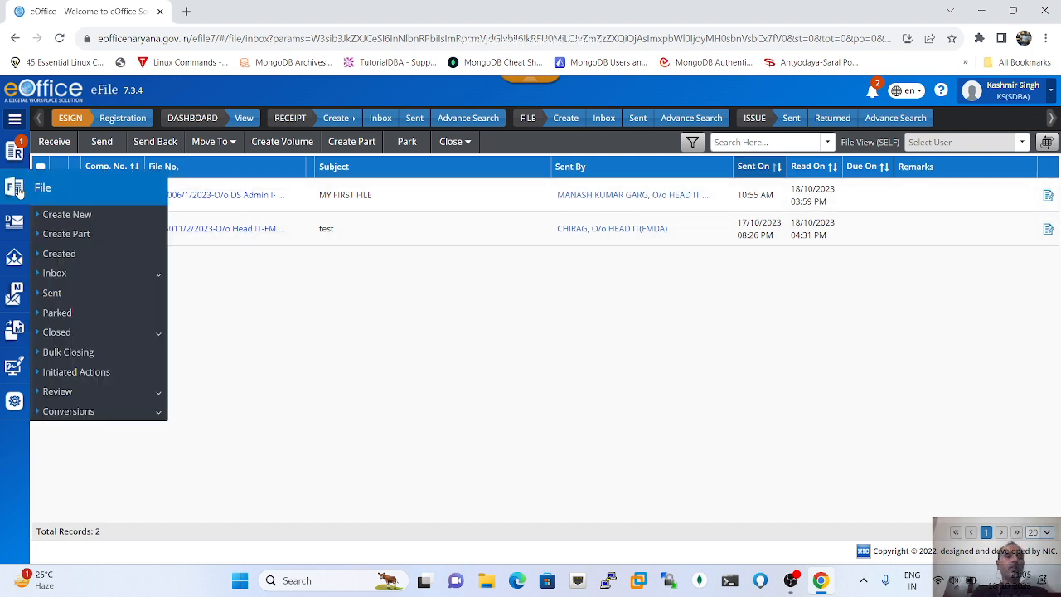
pyautogui.click(77, 238)
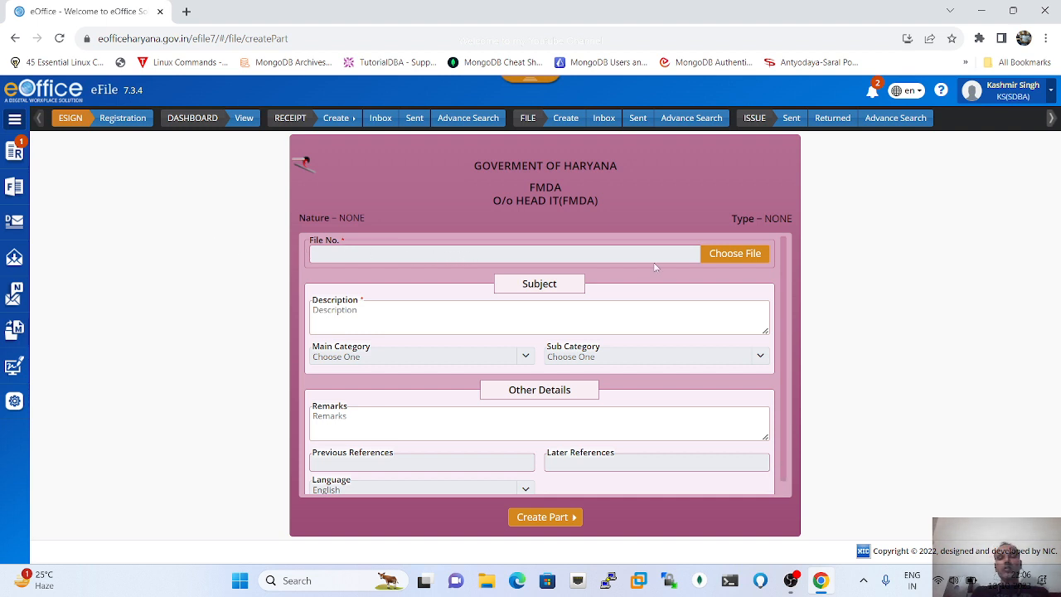
pyautogui.click(739, 255)
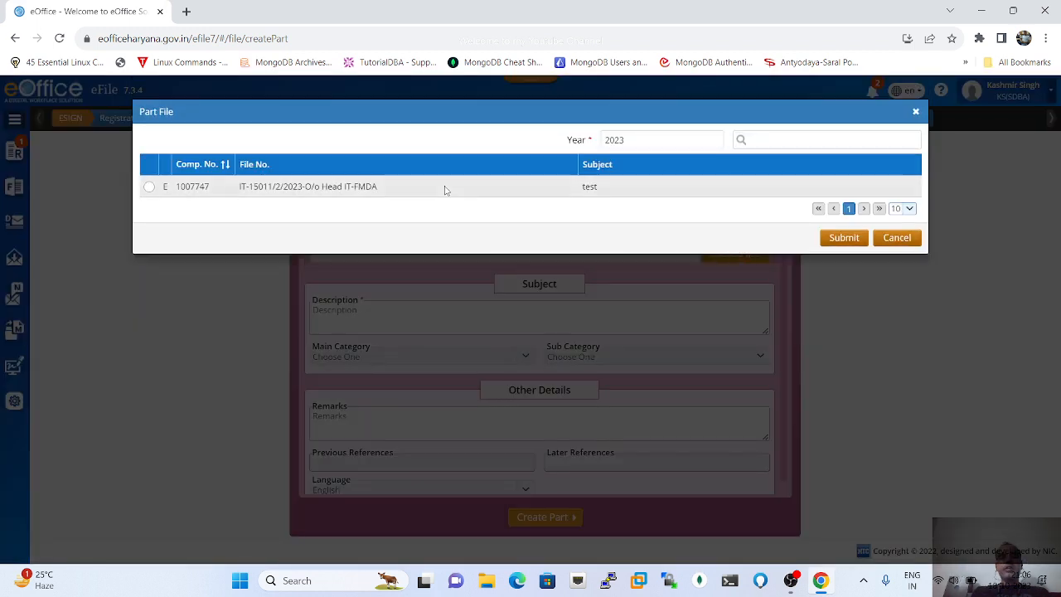
pyautogui.click(149, 189)
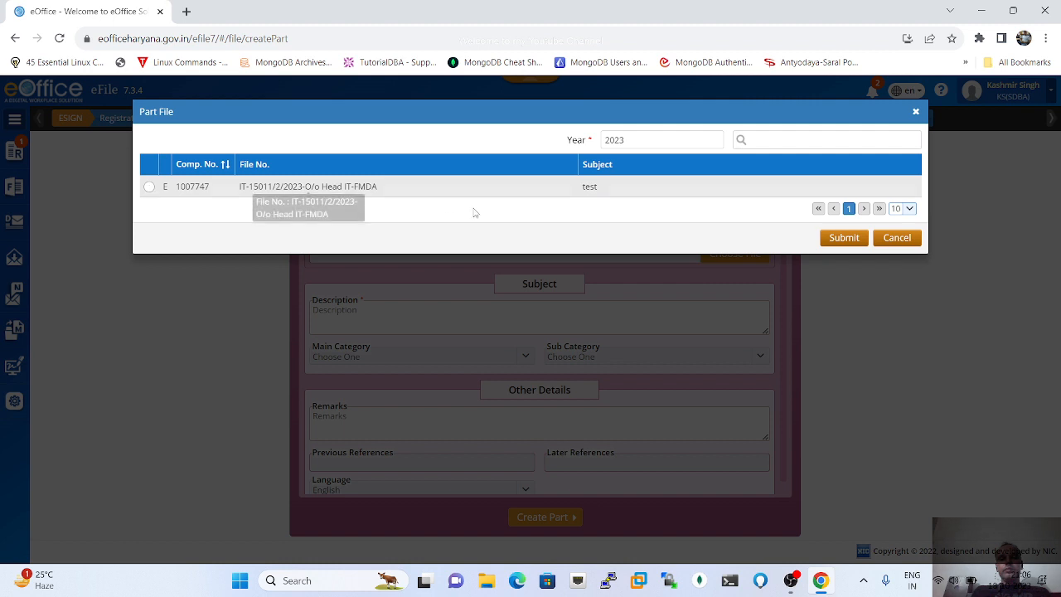
pyautogui.click(149, 188)
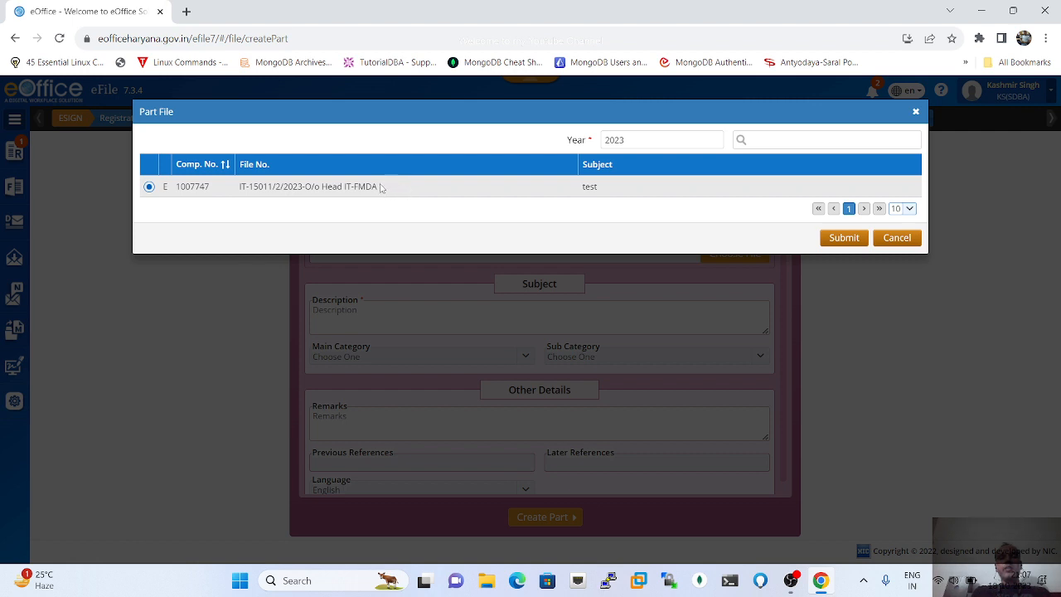
pyautogui.moveTo(380, 186); pyautogui.dragTo(239, 186)
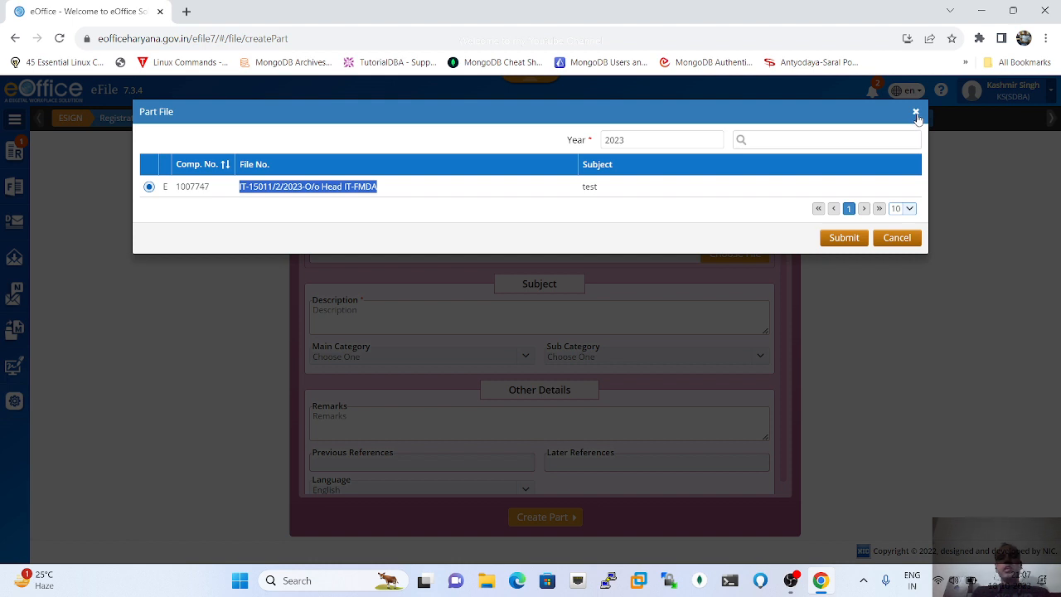
pyautogui.click(897, 239)
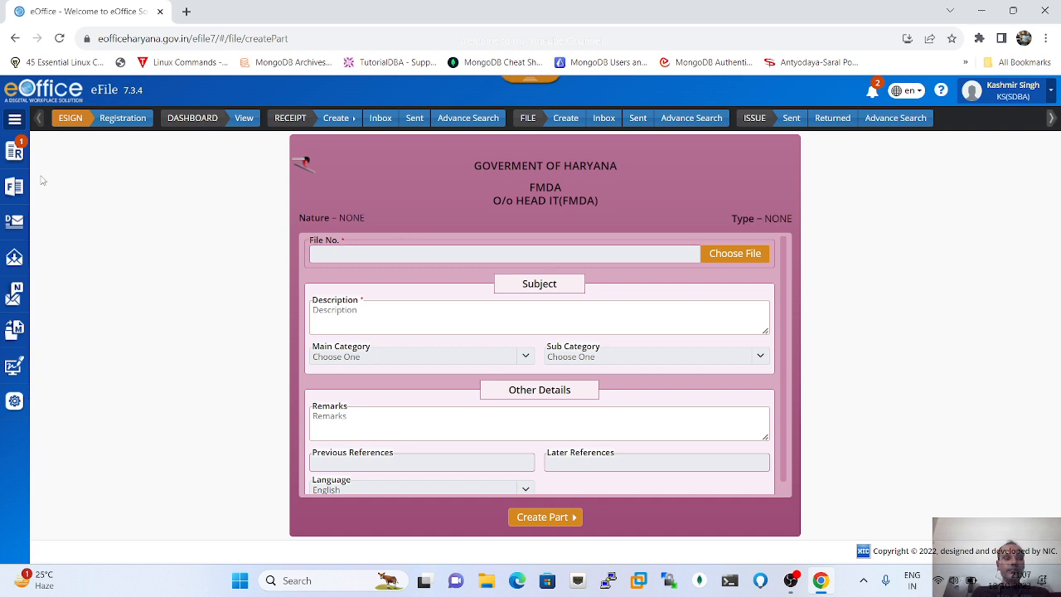
# Open the list of sent files
pyautogui.moveTo(25, 170)
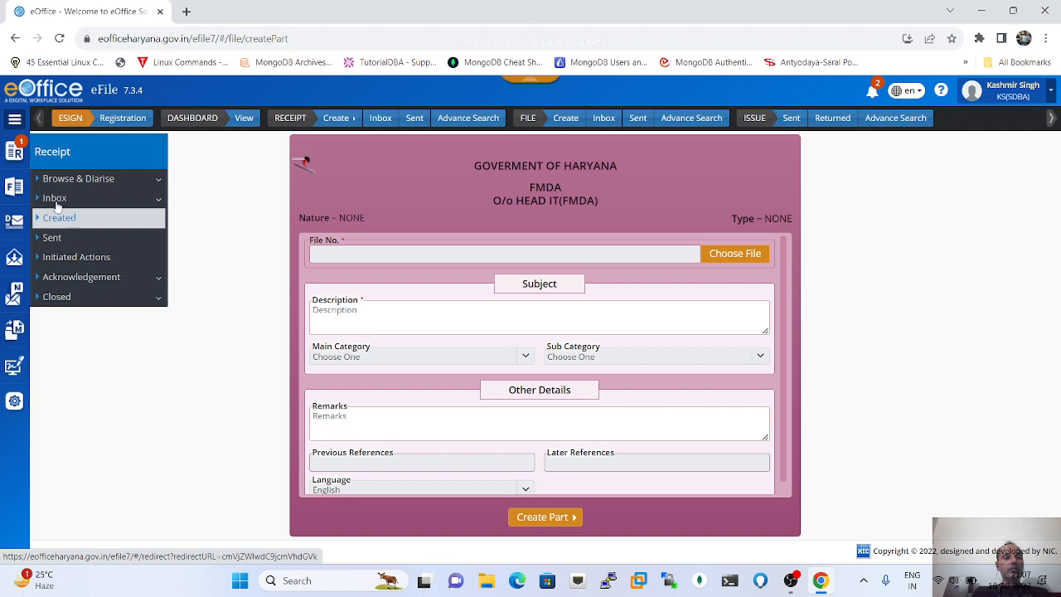
pyautogui.moveTo(19, 189)
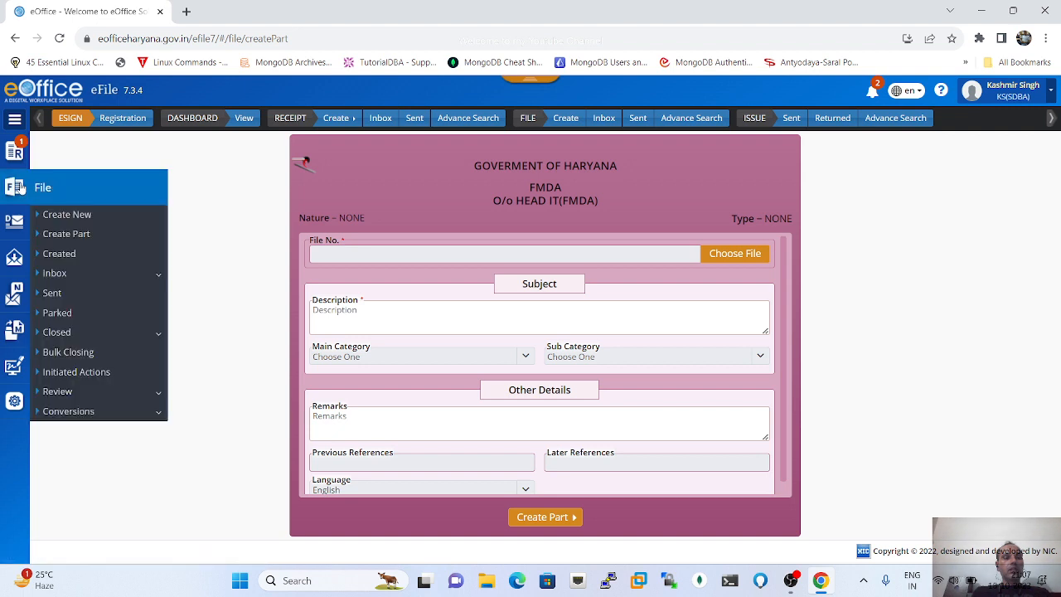
pyautogui.click(53, 293)
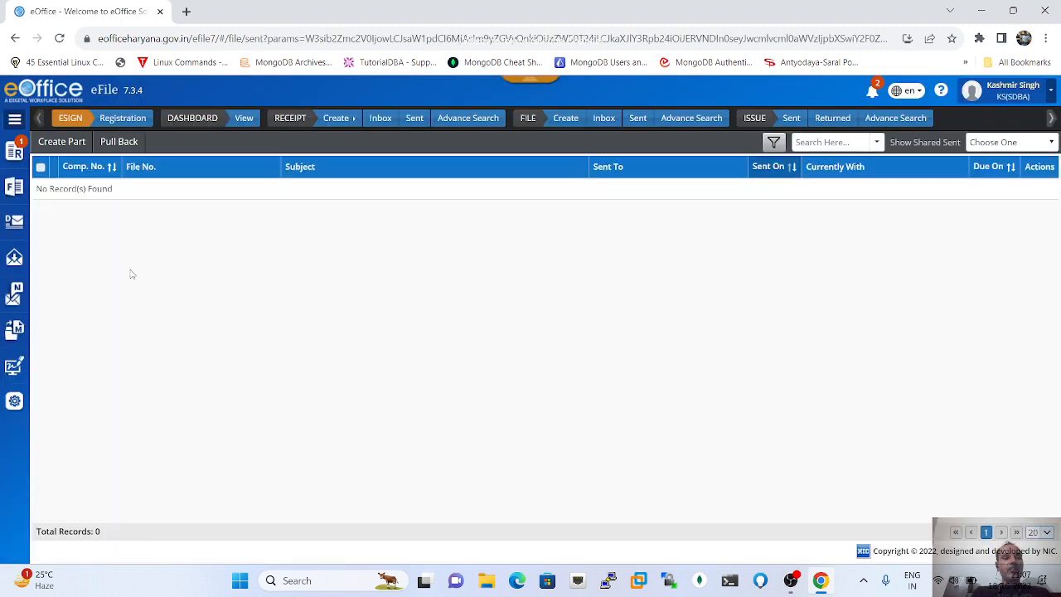
# Try to open the bulk closing page for files, and open the list of initiated file actions
pyautogui.moveTo(17, 189)
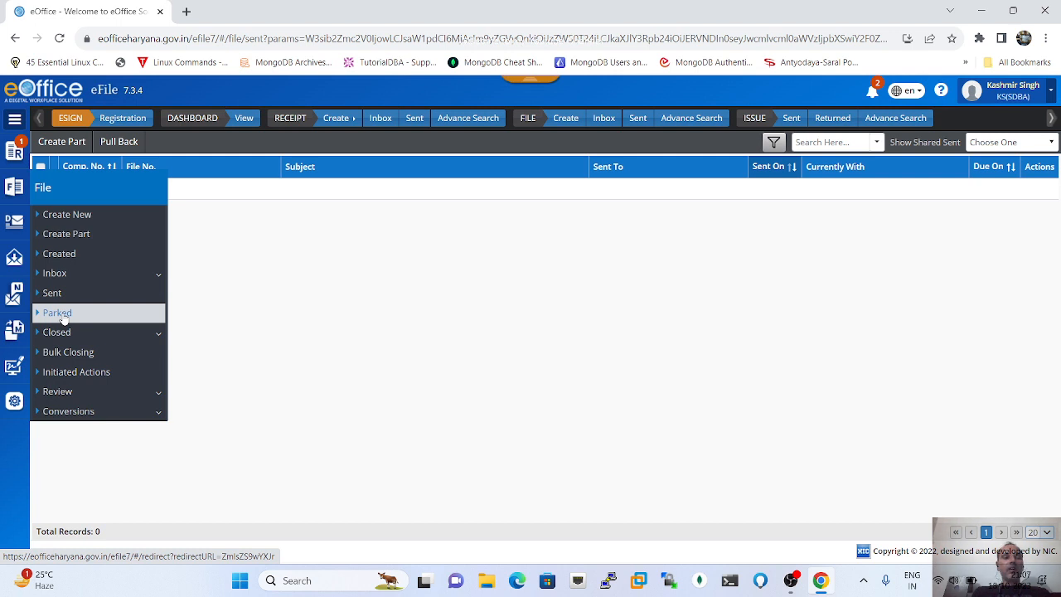
pyautogui.click(158, 333)
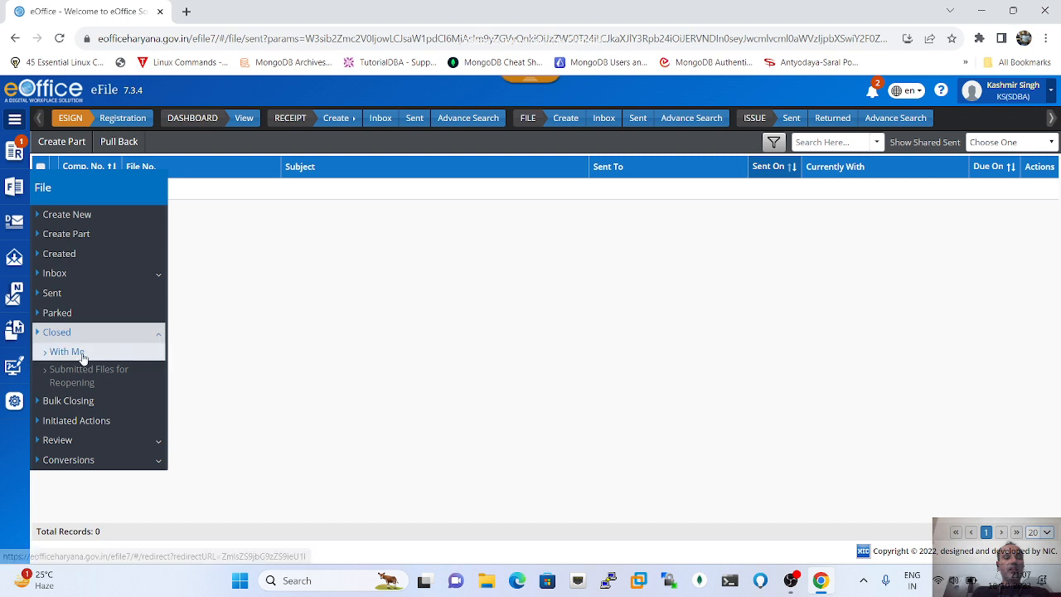
pyautogui.click(77, 402)
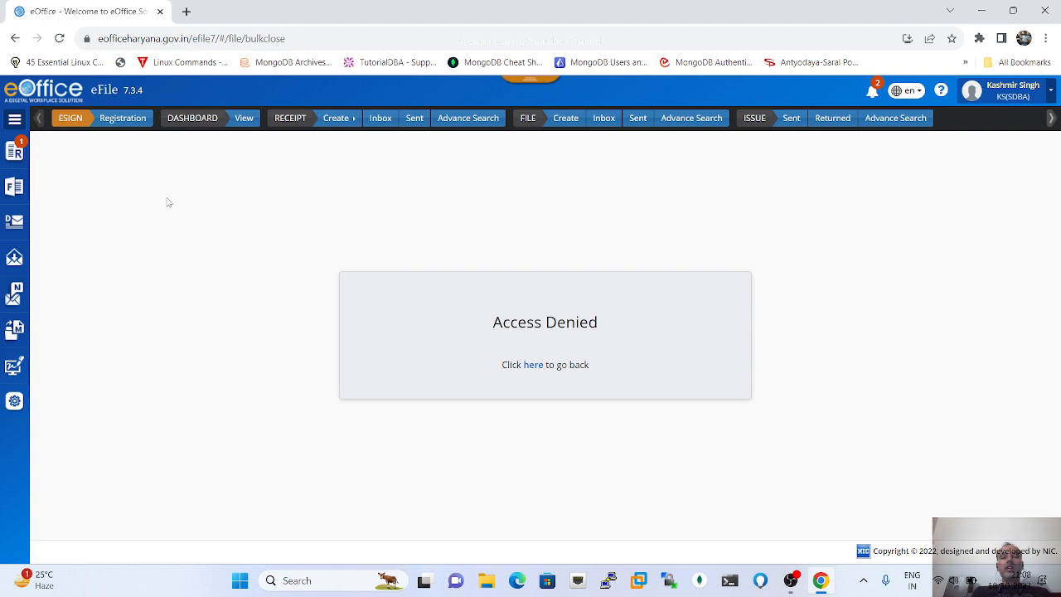
pyautogui.click(22, 192)
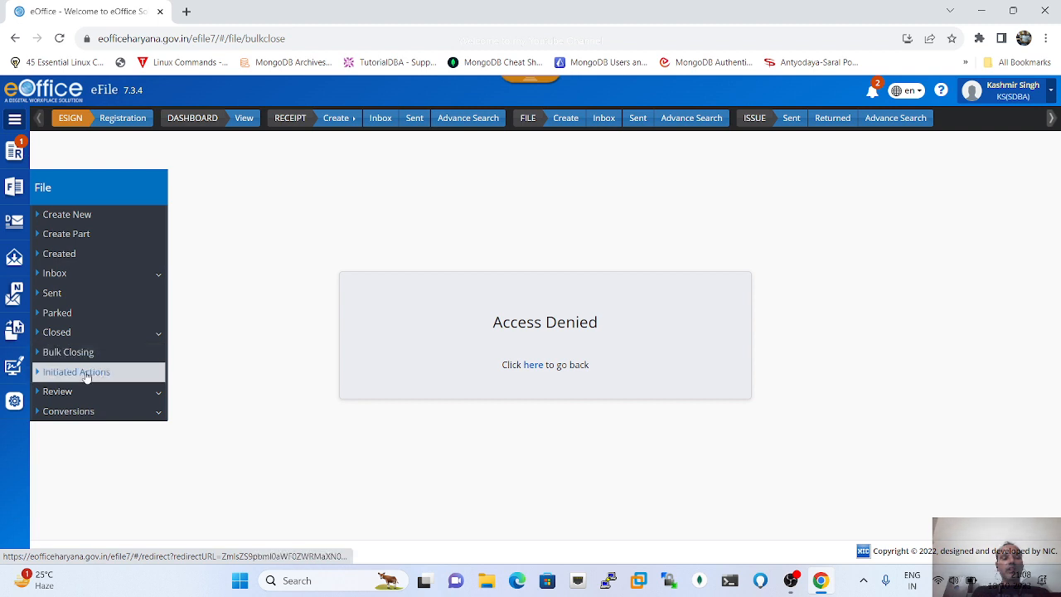
pyautogui.click(87, 375)
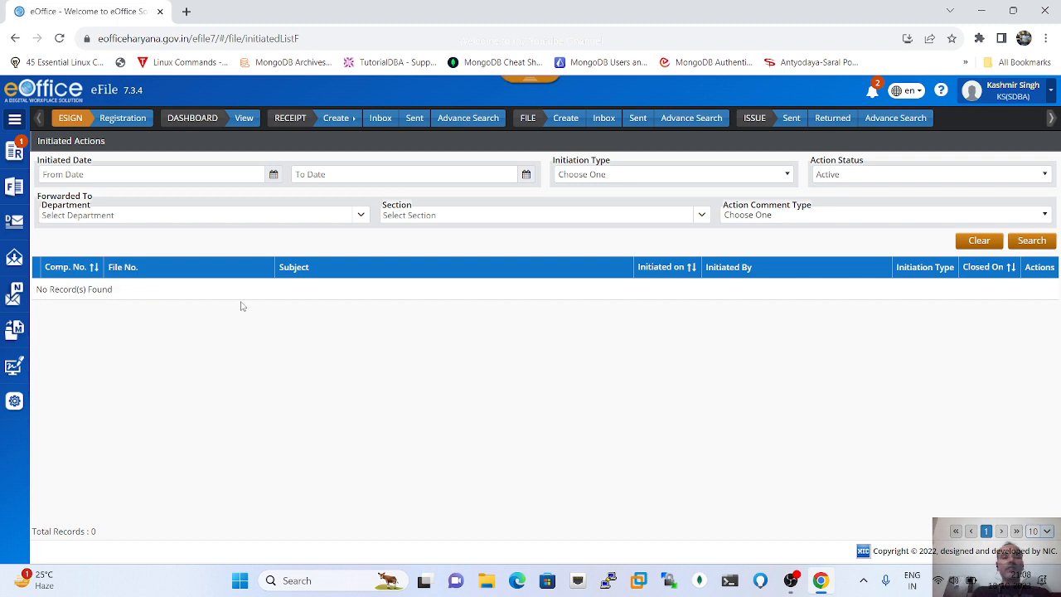
# Open the list of received file review requests
pyautogui.moveTo(20, 191)
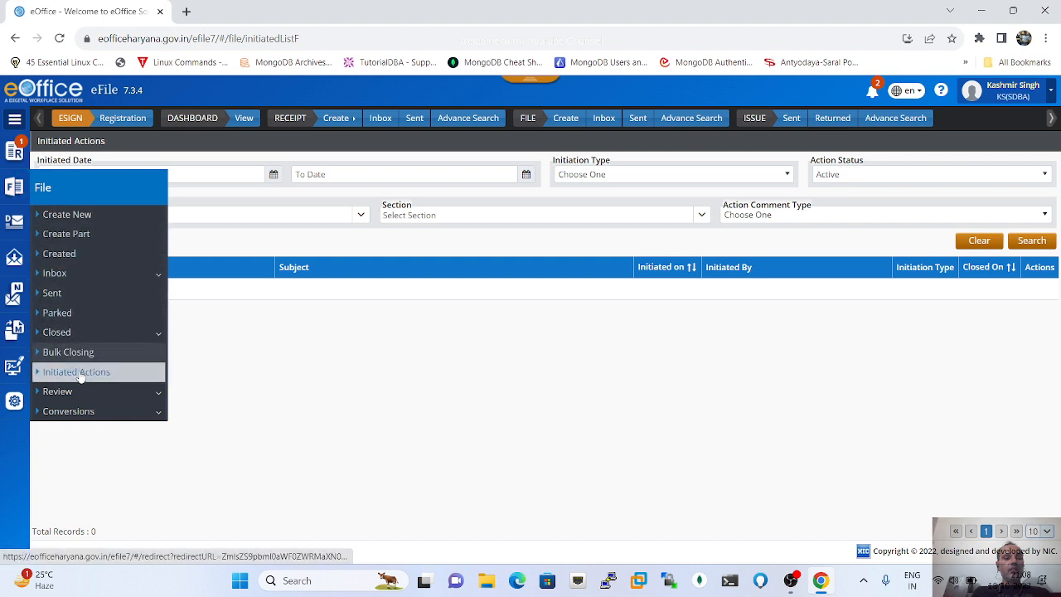
pyautogui.click(159, 396)
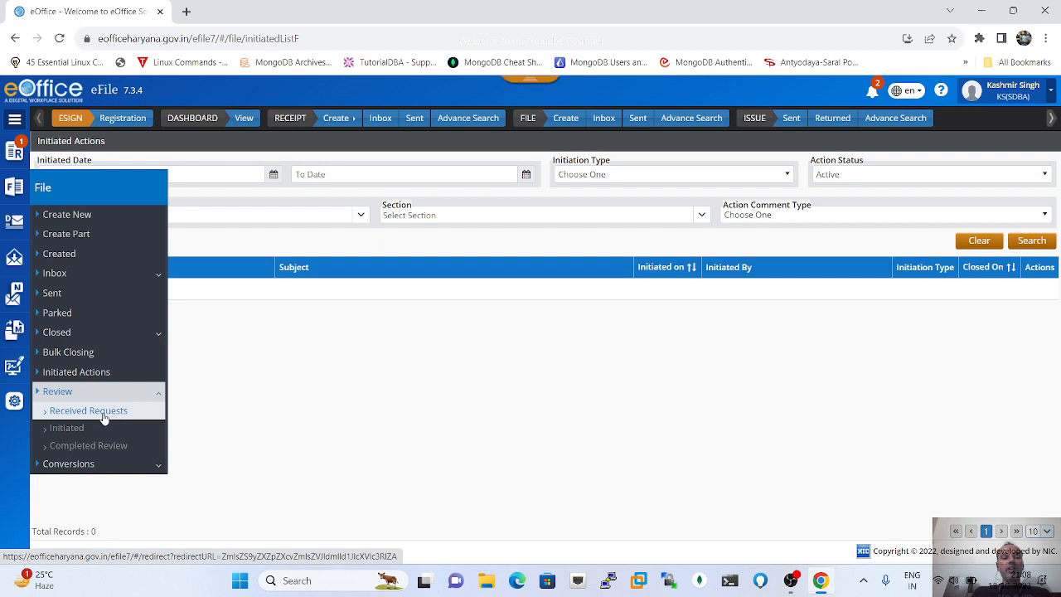
pyautogui.click(103, 418)
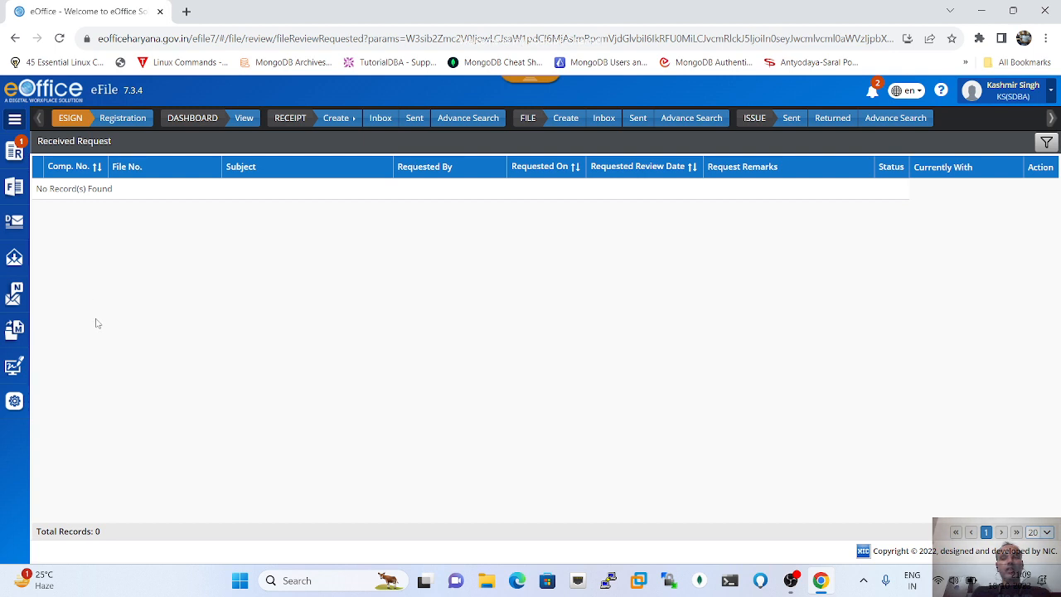
# Open the list of completed file reviews and expand the file conversion options
pyautogui.click(12, 190)
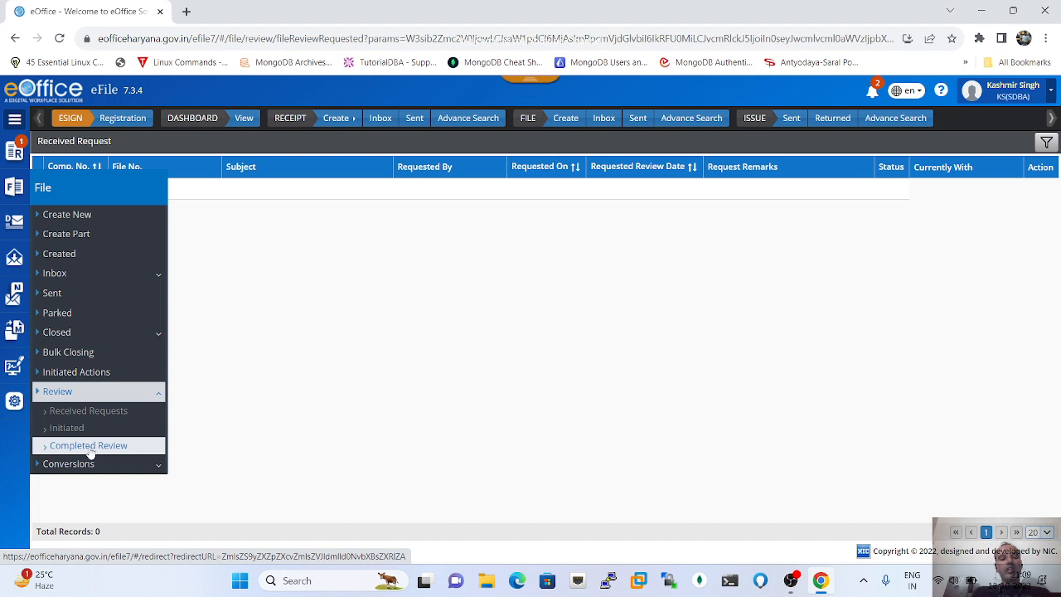
pyautogui.click(90, 448)
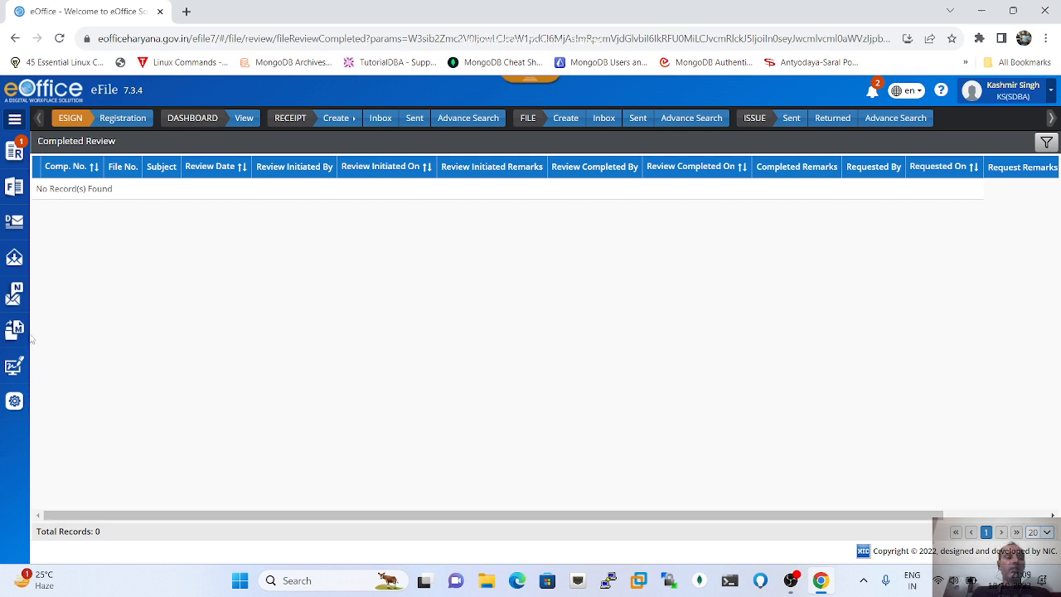
pyautogui.click(14, 187)
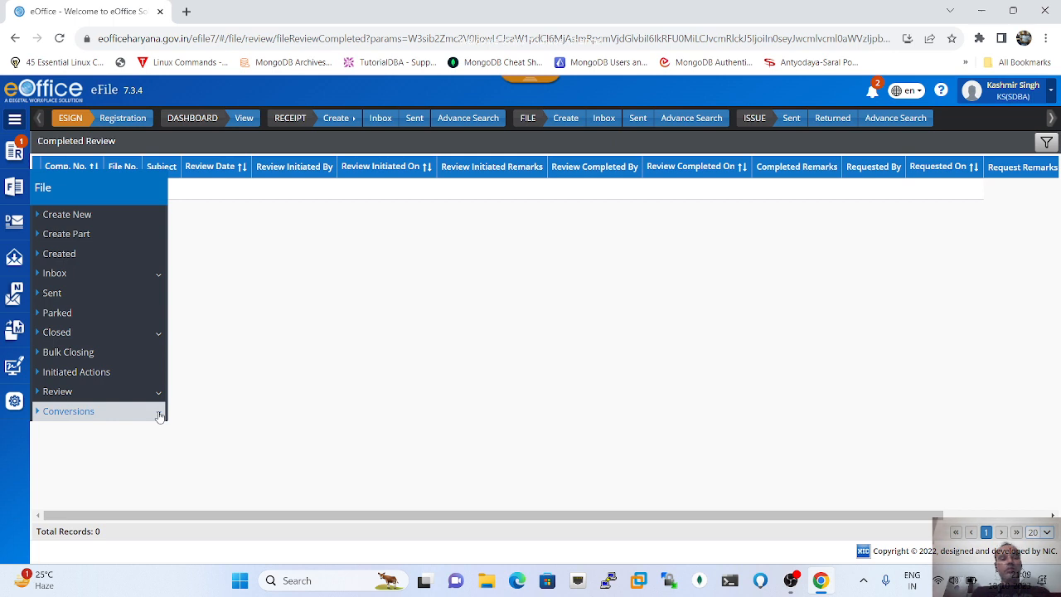
pyautogui.click(160, 414)
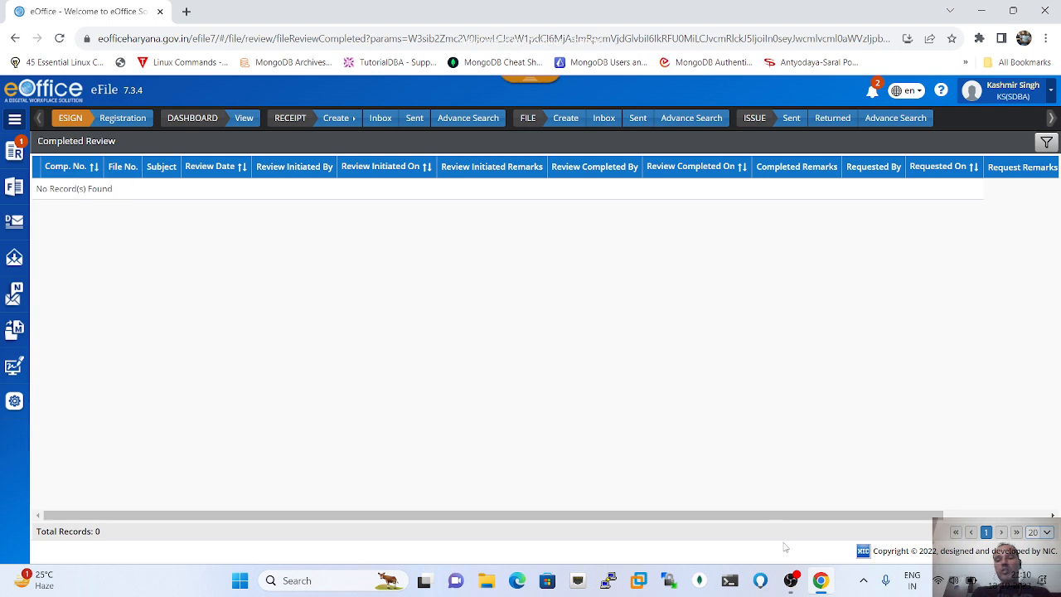
pyautogui.moveTo(794, 582)
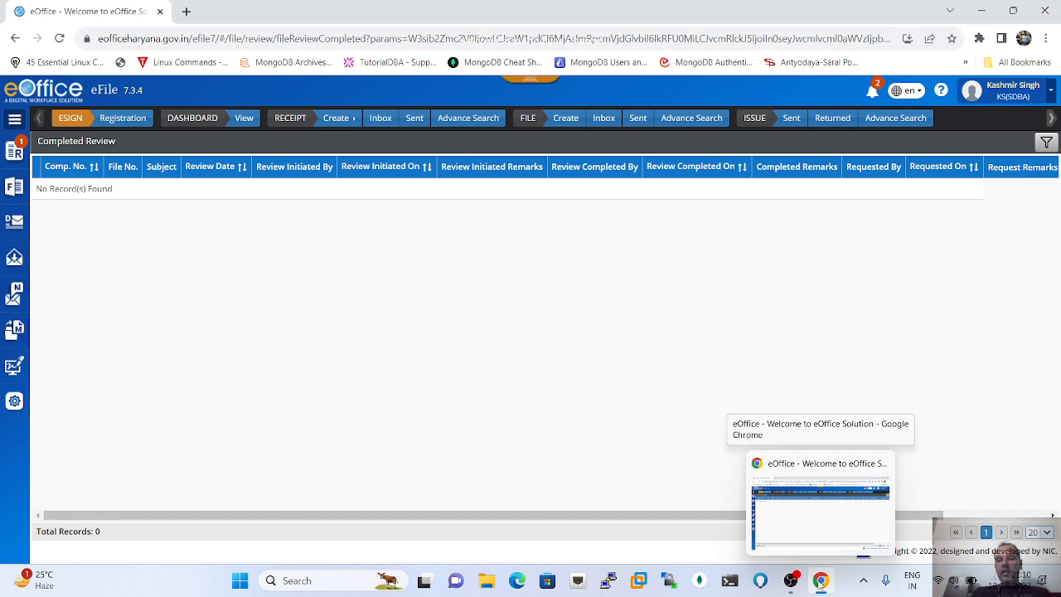
pyautogui.click(820, 582)
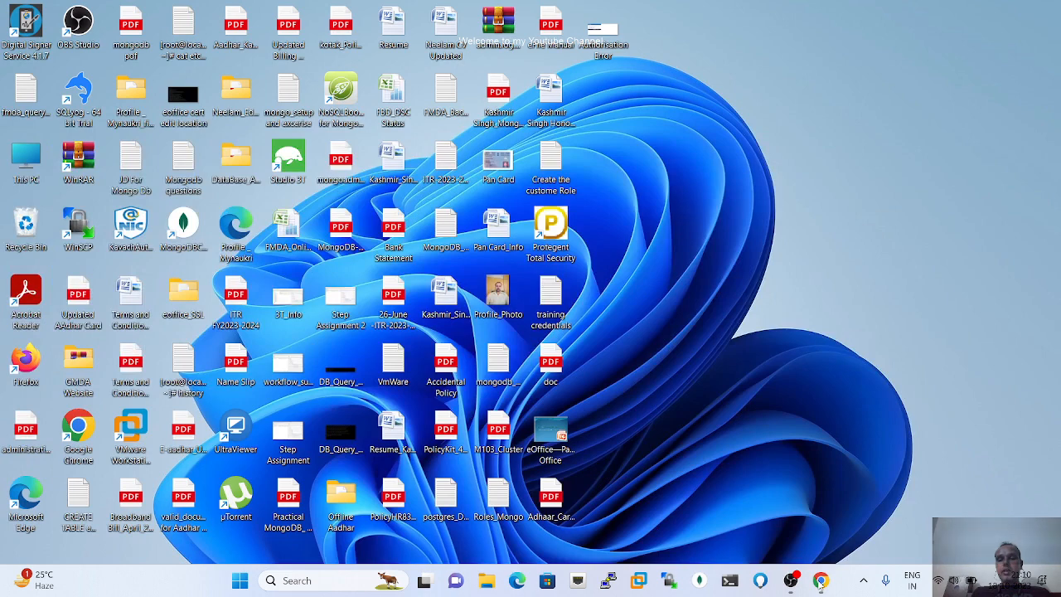
pyautogui.click(820, 582)
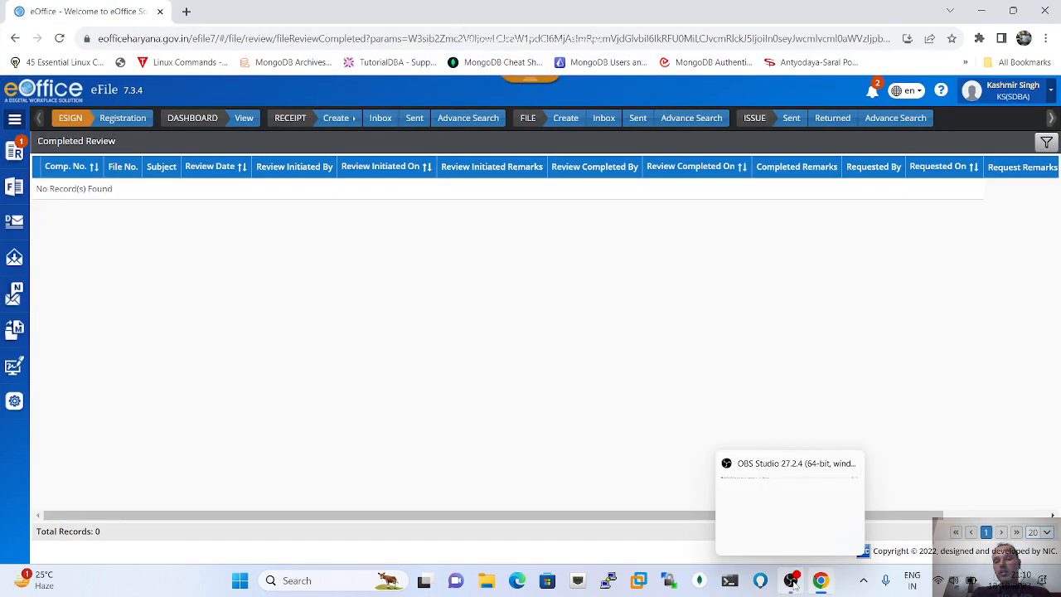
pyautogui.click(792, 583)
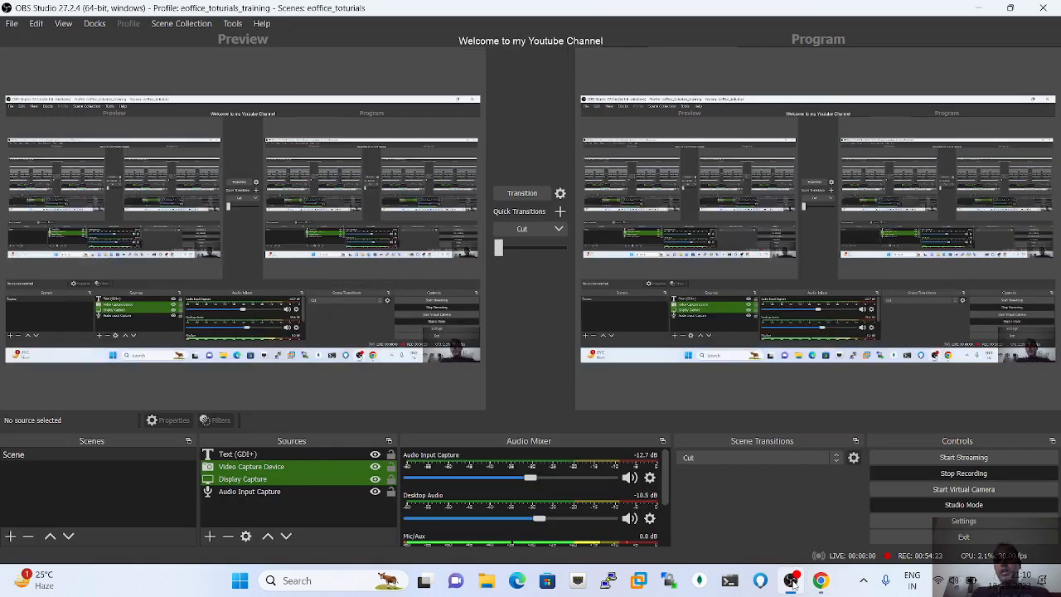